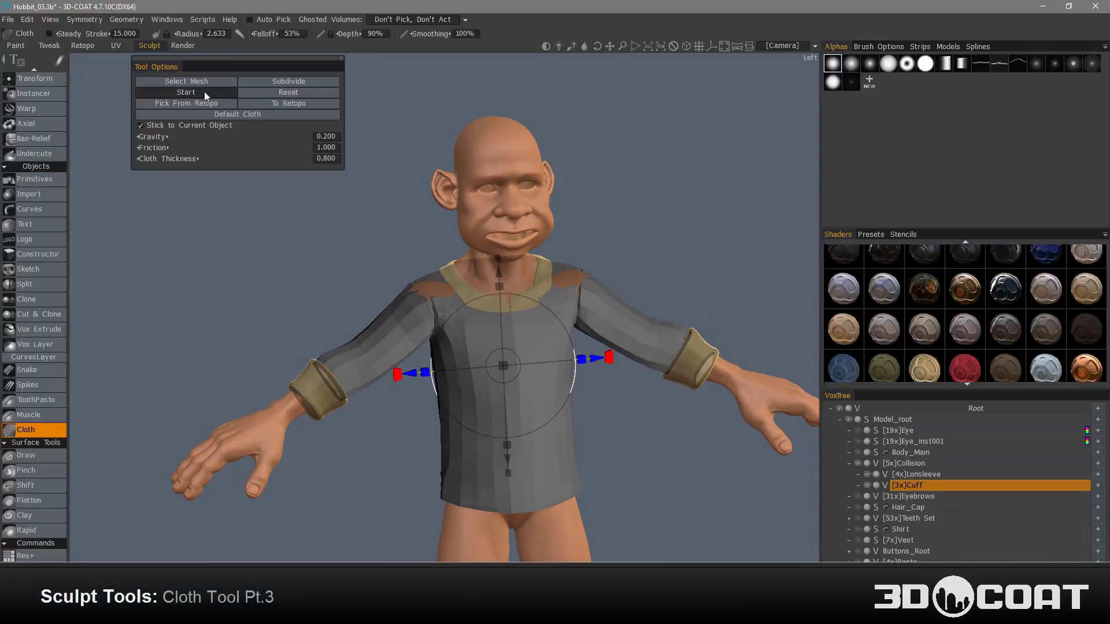
Step: Start the cloth simulation and pull on the shirt's lower front with a brush radius of 3.790
{"action": "left_click", "coordinate": [204, 93]}
{"action": "right_click_drag", "start_coordinate": [515, 363], "coordinate": [556, 370]}
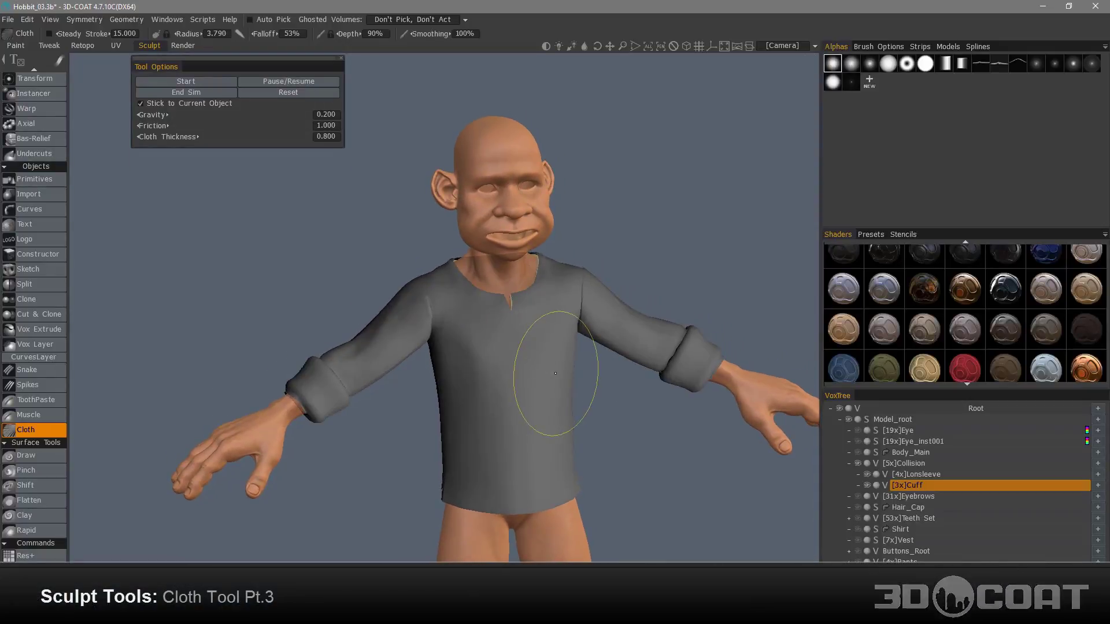
{"action": "left_click_drag", "start_coordinate": [556, 377], "coordinate": [554, 410]}
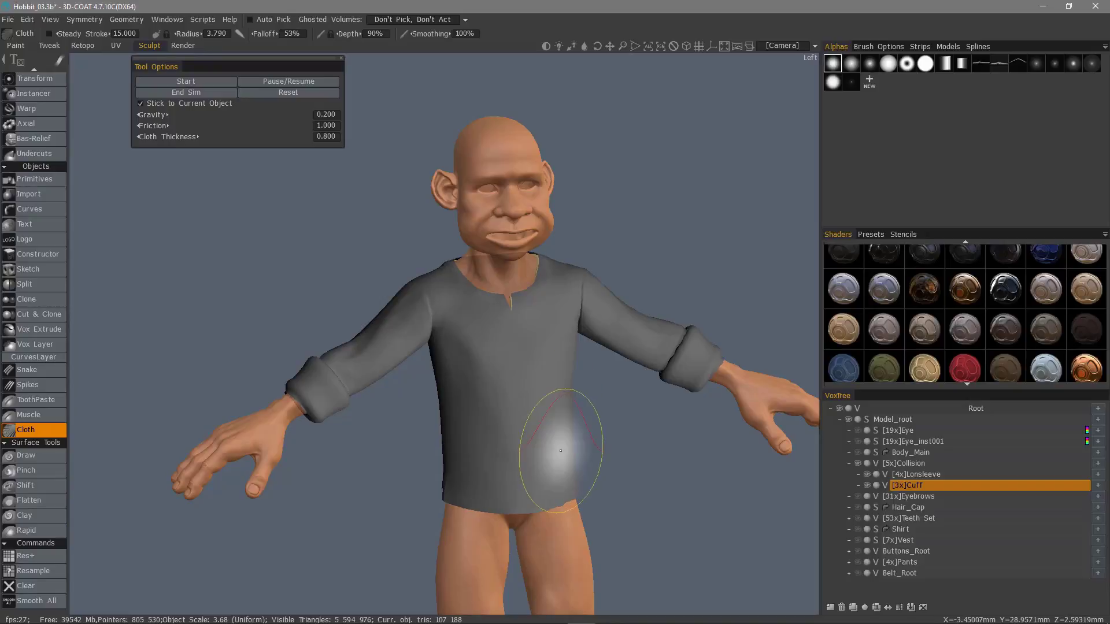
{"action": "left_click_drag", "start_coordinate": [430, 425], "coordinate": [470, 450]}
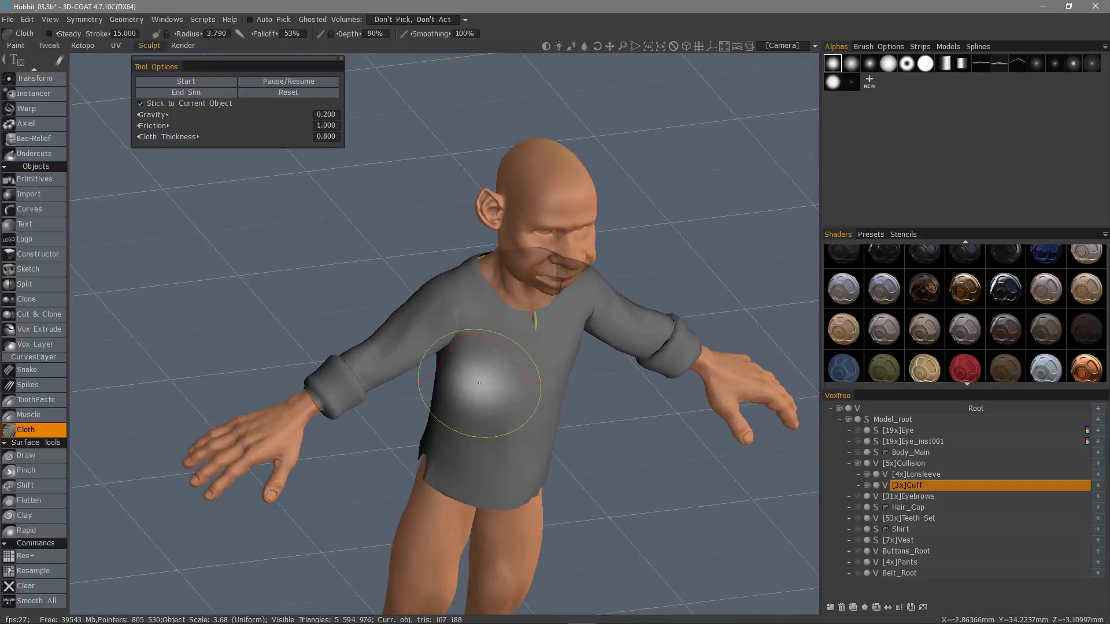
Step: Adjust the simulated cloth around the sleeves, back and sides of the shirt with smaller brush radii, and end the simulation
{"action": "mouse_move", "coordinate": [480, 383]}
{"action": "left_mouse_down", "text": "alt"}
{"action": "mouse_move", "coordinate": [496, 433]}
{"action": "mouse_move", "coordinate": [520, 396]}
{"action": "mouse_move", "coordinate": [646, 404]}
{"action": "left_mouse_up", "text": "alt"}
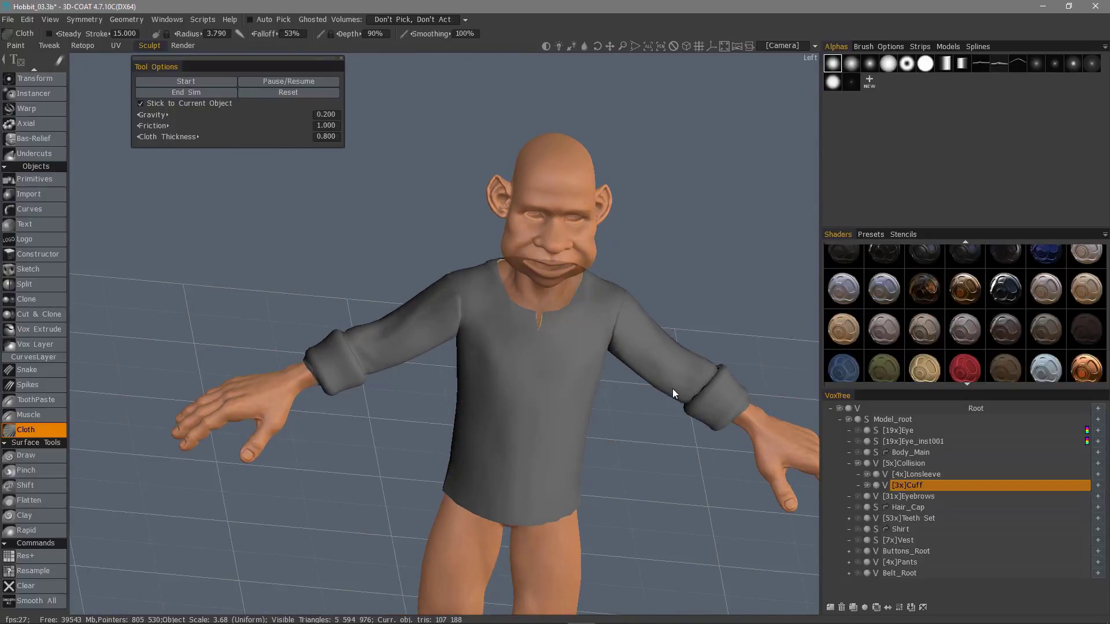
{"action": "right_click_drag", "start_coordinate": [657, 379], "coordinate": [613, 377]}
{"action": "left_click_drag", "start_coordinate": [674, 373], "coordinate": [627, 398], "text": "alt"}
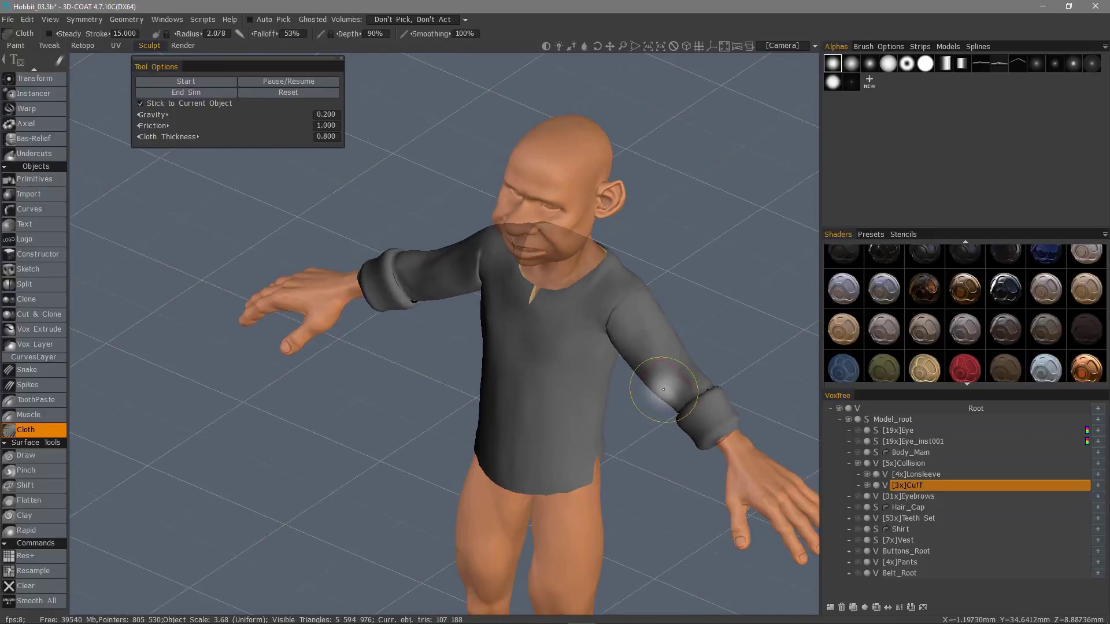
{"action": "mouse_move", "coordinate": [417, 297]}
{"action": "left_mouse_down", "text": "alt"}
{"action": "mouse_move", "coordinate": [432, 261]}
{"action": "mouse_move", "coordinate": [427, 282]}
{"action": "mouse_move", "coordinate": [354, 248]}
{"action": "mouse_move", "coordinate": [335, 317]}
{"action": "mouse_move", "coordinate": [337, 258]}
{"action": "mouse_move", "coordinate": [376, 297]}
{"action": "mouse_move", "coordinate": [355, 248]}
{"action": "mouse_move", "coordinate": [382, 222]}
{"action": "mouse_move", "coordinate": [335, 300]}
{"action": "mouse_move", "coordinate": [379, 215]}
{"action": "left_mouse_up", "text": "alt"}
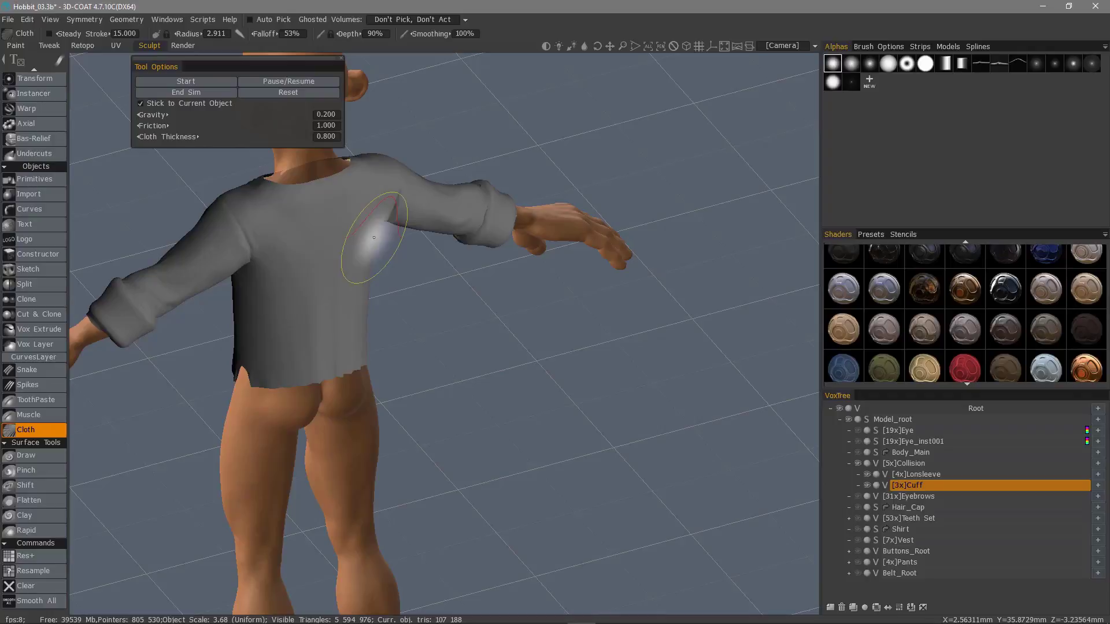
{"action": "mouse_move", "coordinate": [434, 333]}
{"action": "left_mouse_down", "text": "alt"}
{"action": "mouse_move", "coordinate": [342, 324]}
{"action": "mouse_move", "coordinate": [335, 290]}
{"action": "mouse_move", "coordinate": [344, 292]}
{"action": "left_mouse_up", "text": "alt"}
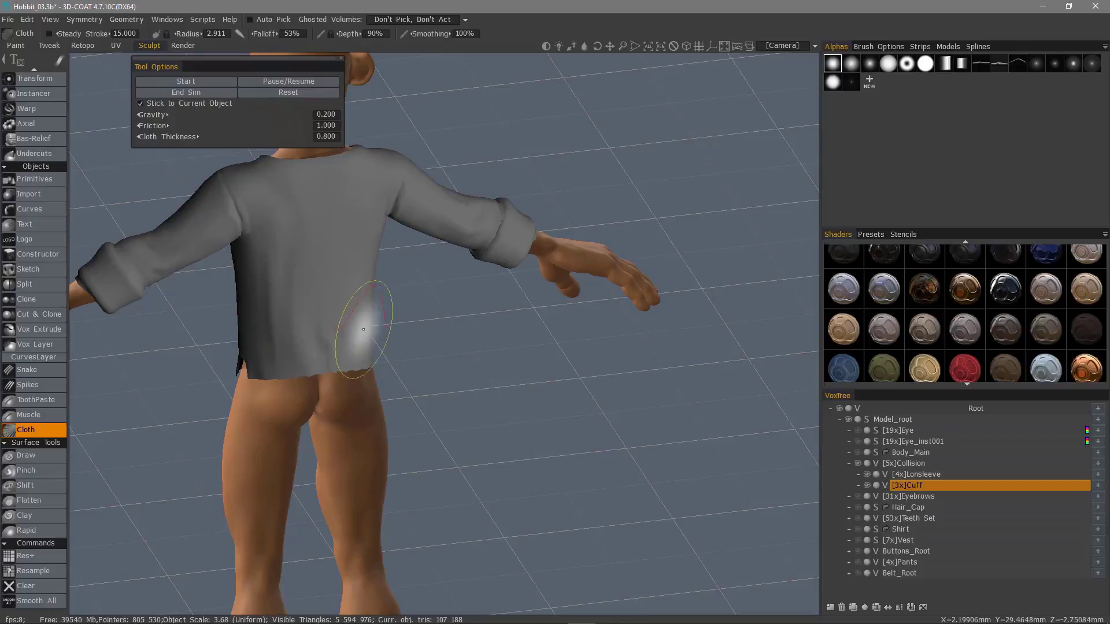
{"action": "left_click_drag", "start_coordinate": [230, 293], "coordinate": [287, 239], "text": "alt"}
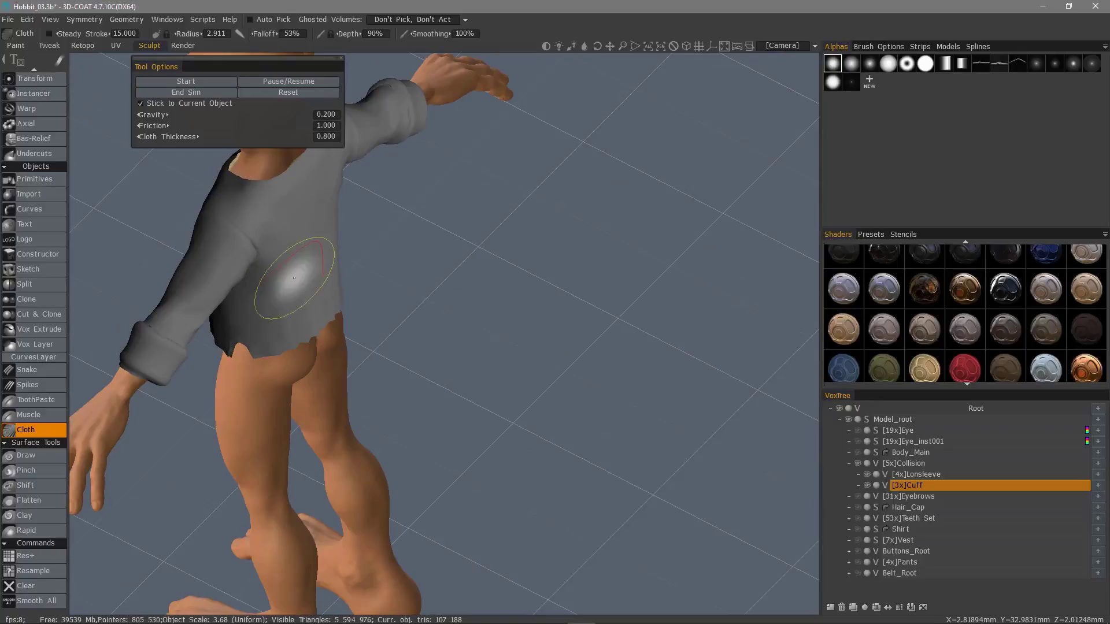
{"action": "mouse_move", "coordinate": [335, 310]}
{"action": "left_mouse_down", "text": "alt"}
{"action": "mouse_move", "coordinate": [372, 329]}
{"action": "mouse_move", "coordinate": [355, 304]}
{"action": "mouse_move", "coordinate": [371, 260]}
{"action": "mouse_move", "coordinate": [433, 280]}
{"action": "mouse_move", "coordinate": [489, 234]}
{"action": "left_mouse_up", "text": "alt"}
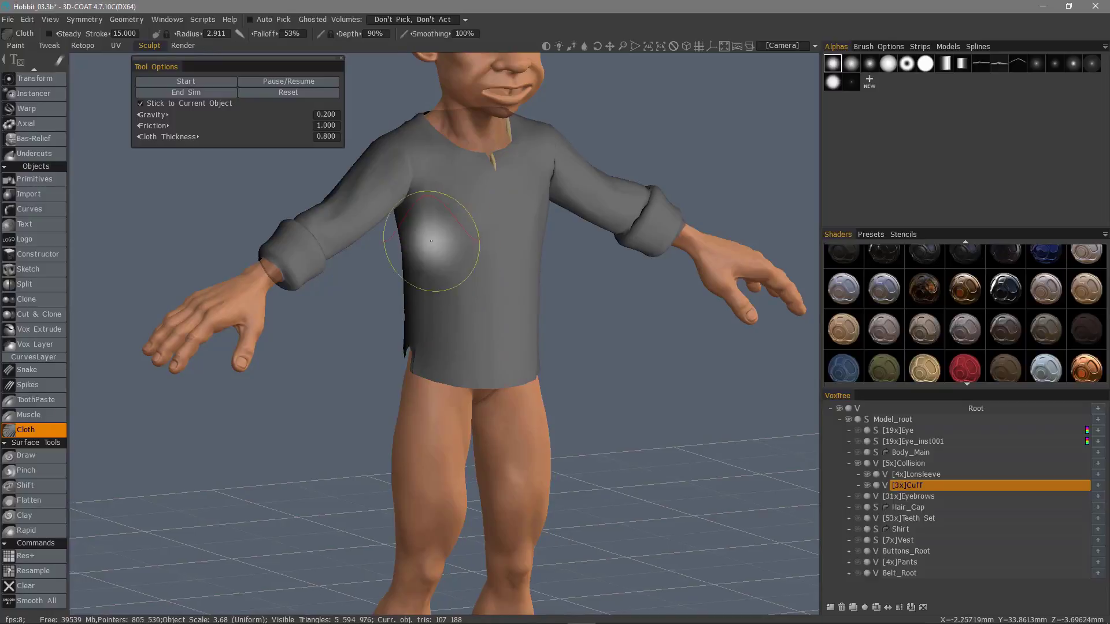
{"action": "mouse_move", "coordinate": [431, 241]}
{"action": "left_mouse_down", "text": "alt"}
{"action": "mouse_move", "coordinate": [535, 318]}
{"action": "mouse_move", "coordinate": [538, 266]}
{"action": "mouse_move", "coordinate": [549, 293]}
{"action": "mouse_move", "coordinate": [552, 277]}
{"action": "left_mouse_up", "text": "alt"}
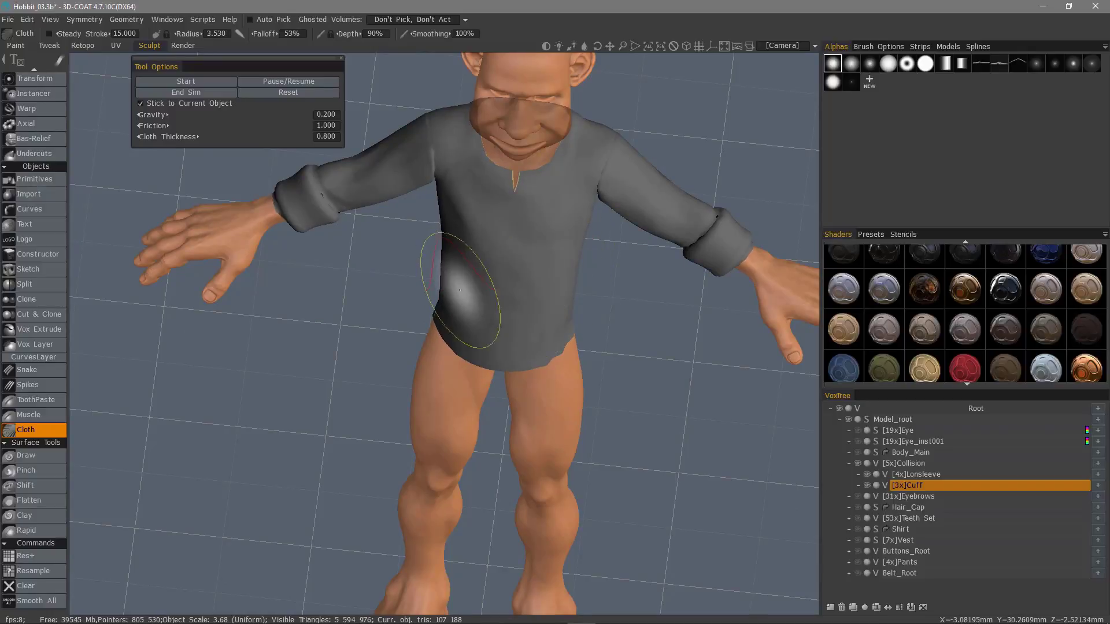
{"action": "left_click_drag", "start_coordinate": [447, 285], "coordinate": [638, 363], "text": "alt"}
{"action": "left_click", "coordinate": [190, 92]}
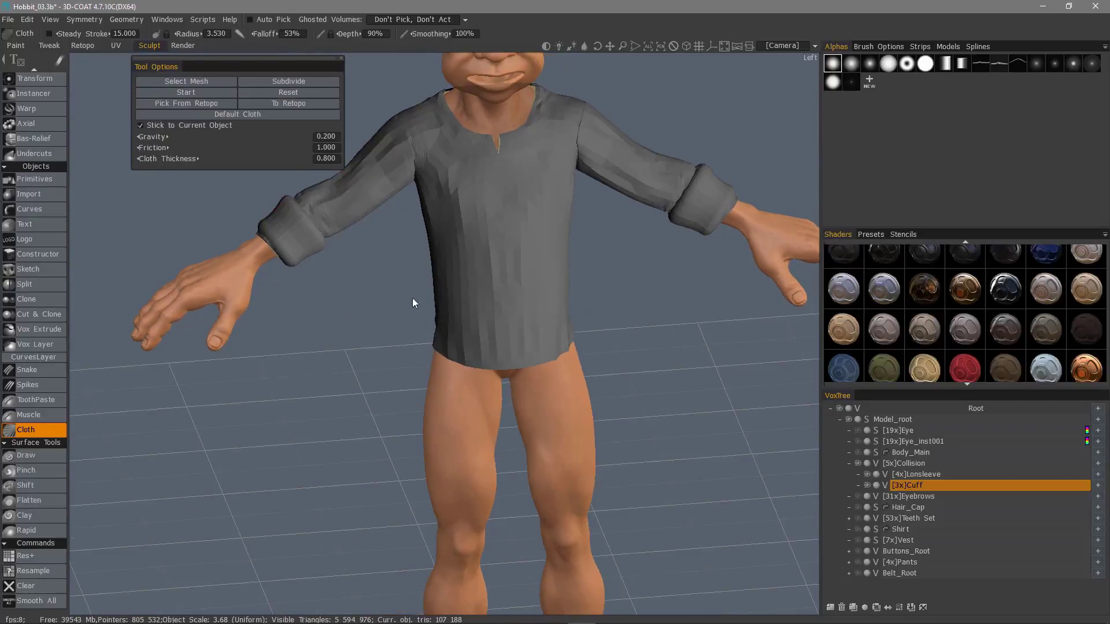
Step: Subdivide the shirt mesh and run the cloth simulation again, pulling the shirt front with a brush radius of 4.381
{"action": "left_click_drag", "start_coordinate": [411, 297], "coordinate": [275, 83], "text": "alt"}
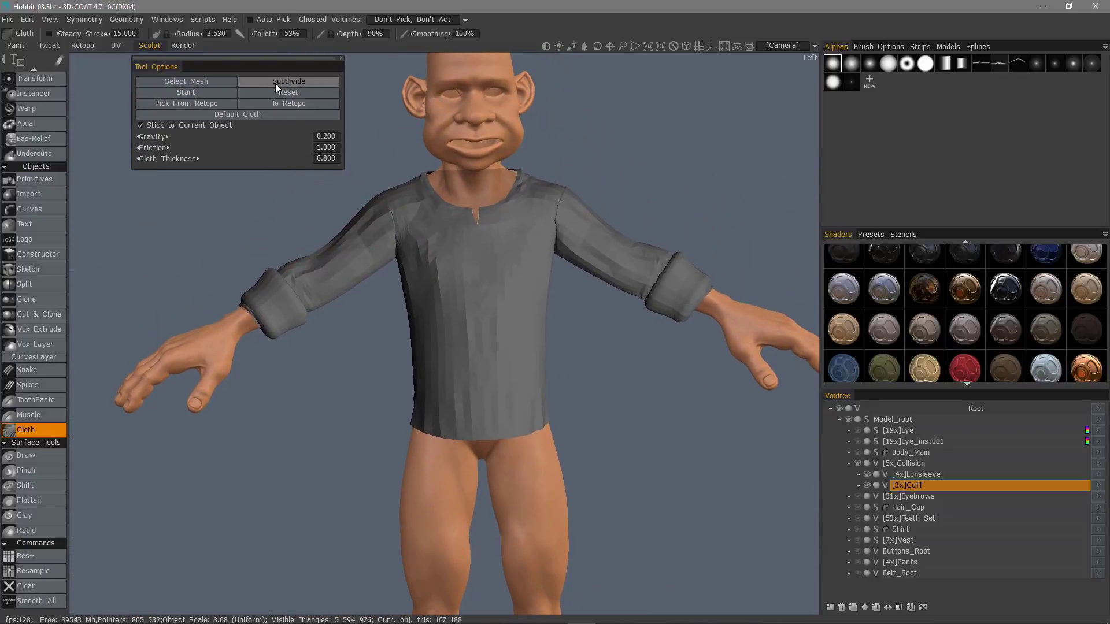
{"action": "left_click_drag", "start_coordinate": [261, 237], "coordinate": [375, 424], "text": "alt"}
{"action": "left_click_drag", "start_coordinate": [414, 381], "coordinate": [471, 380], "text": "alt"}
{"action": "left_click", "coordinate": [186, 92]}
{"action": "right_click_drag", "start_coordinate": [466, 372], "coordinate": [484, 373]}
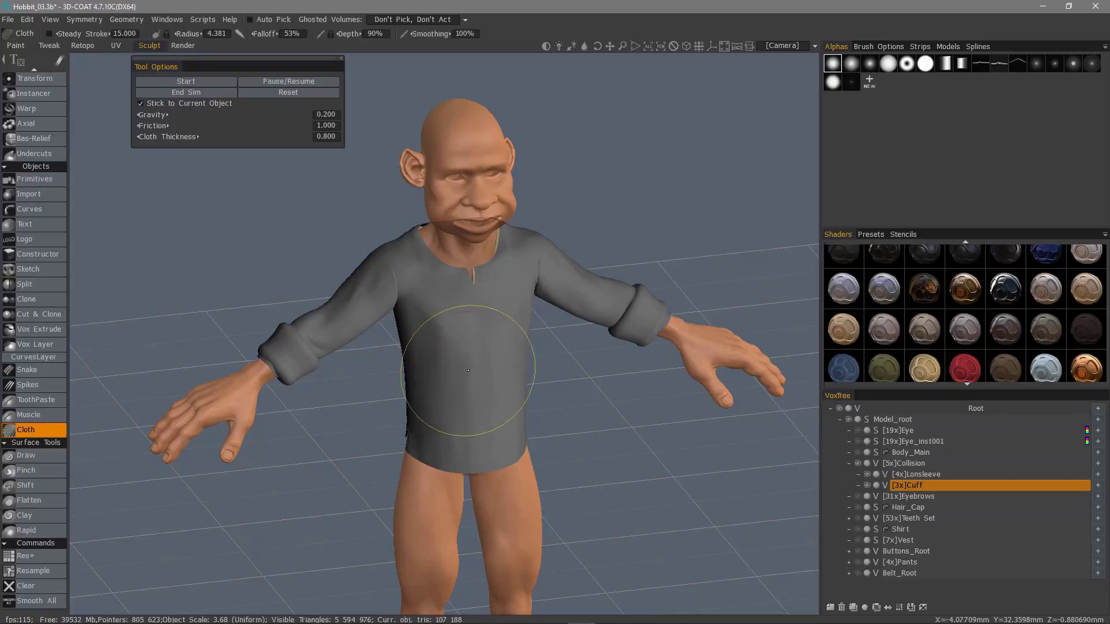
{"action": "mouse_move", "coordinate": [449, 334]}
{"action": "left_mouse_down"}
{"action": "mouse_move", "coordinate": [436, 365]}
{"action": "mouse_move", "coordinate": [502, 371]}
{"action": "mouse_move", "coordinate": [521, 337]}
{"action": "left_mouse_up"}
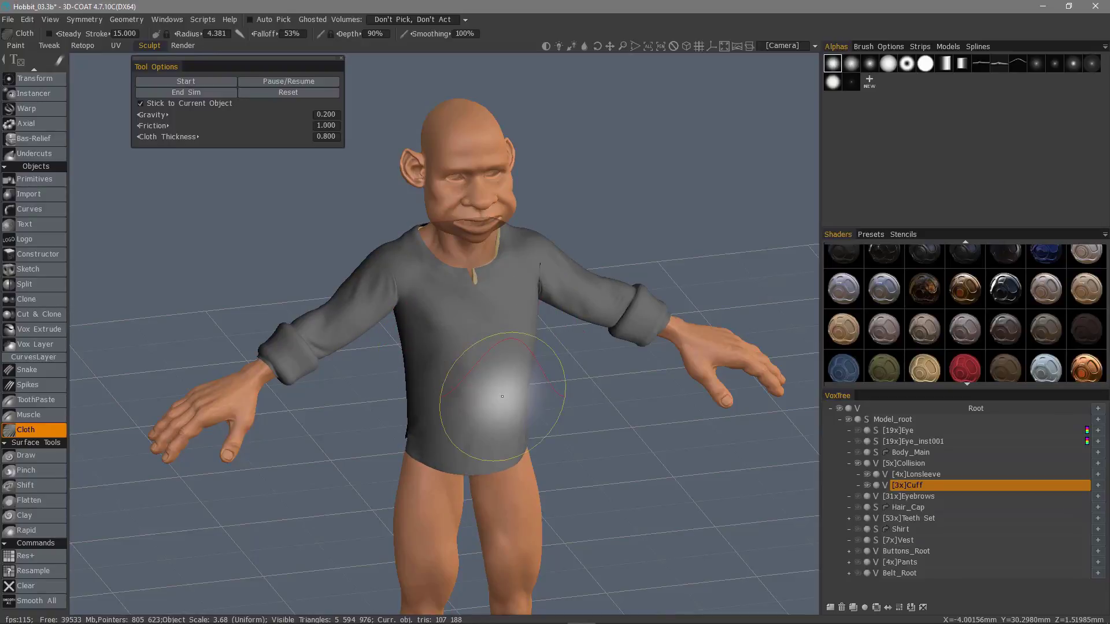
{"action": "mouse_move", "coordinate": [486, 399]}
{"action": "left_mouse_down", "text": "alt"}
{"action": "mouse_move", "coordinate": [413, 396]}
{"action": "mouse_move", "coordinate": [449, 384]}
{"action": "mouse_move", "coordinate": [432, 386]}
{"action": "mouse_move", "coordinate": [508, 441]}
{"action": "mouse_move", "coordinate": [463, 404]}
{"action": "mouse_move", "coordinate": [492, 372]}
{"action": "left_mouse_up", "text": "alt"}
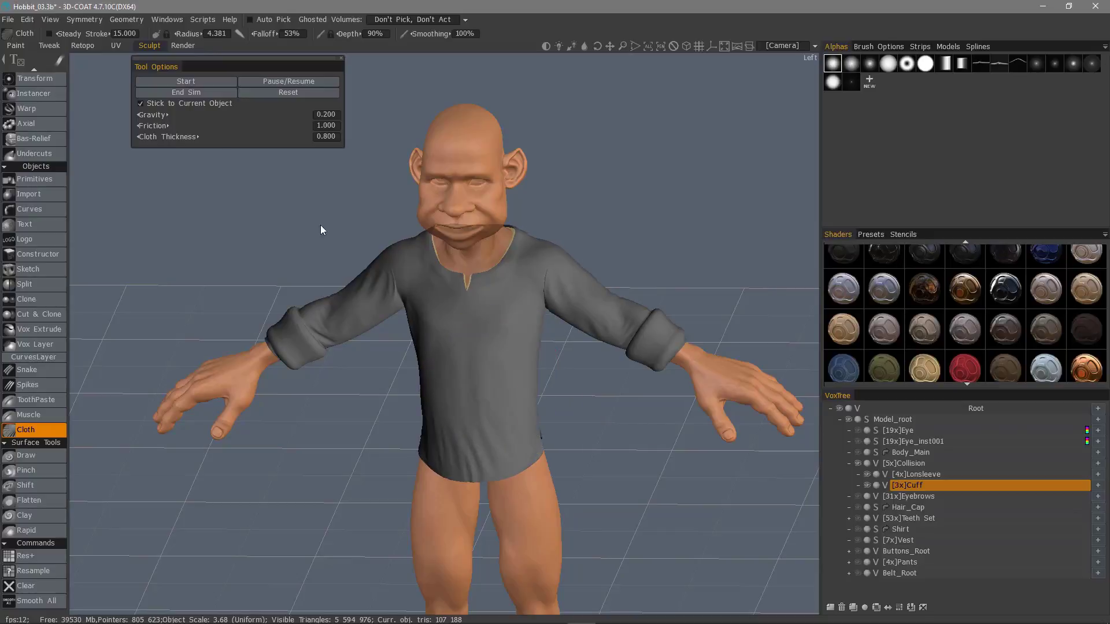
{"action": "left_click", "coordinate": [178, 92]}
Step: Subdivide the simulated shirt mesh once more to smooth its wrinkles
{"action": "left_click_drag", "start_coordinate": [242, 218], "coordinate": [274, 196]}
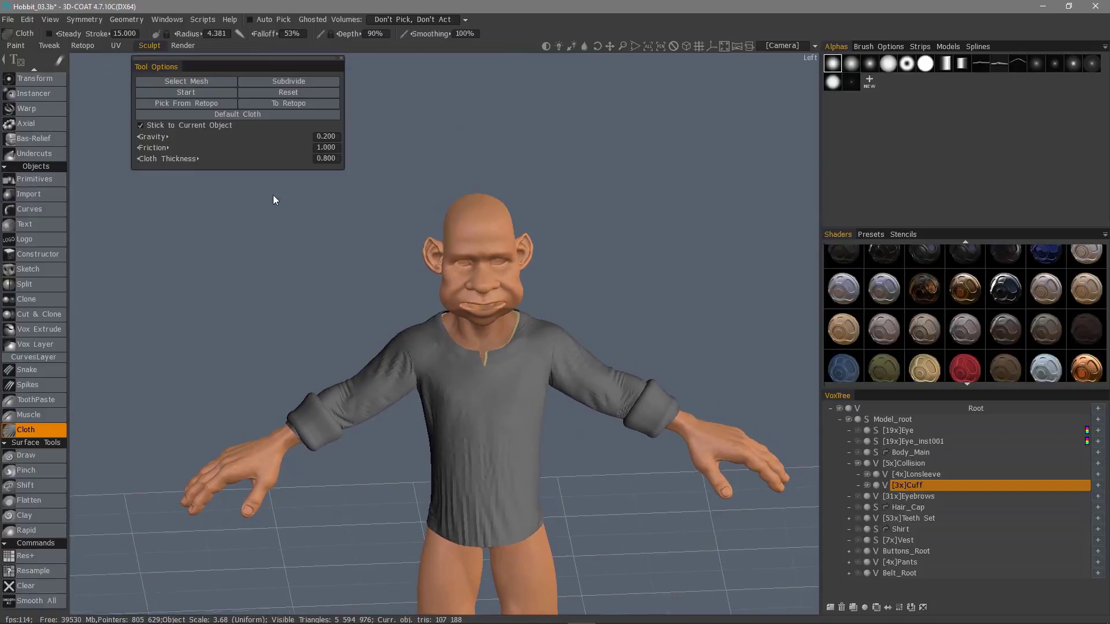
{"action": "left_click", "coordinate": [281, 81]}
{"action": "left_click_drag", "start_coordinate": [254, 272], "coordinate": [289, 294]}
Step: Add a new volume layer below the Collision layer and increase its resolution to 8x
{"action": "left_click_drag", "start_coordinate": [595, 464], "coordinate": [809, 486]}
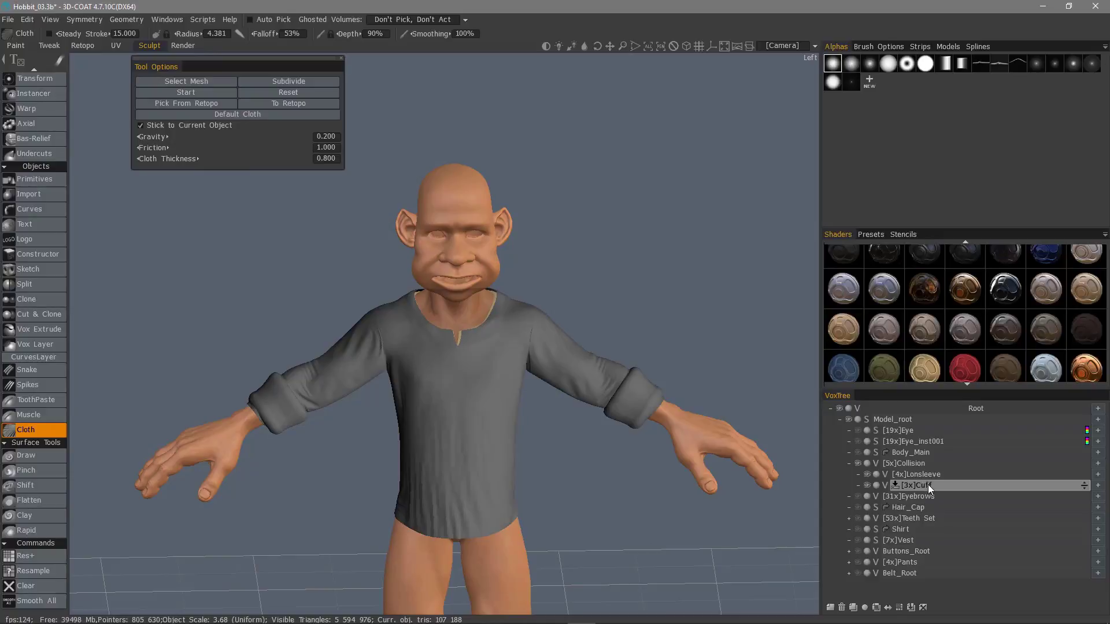
{"action": "left_click", "coordinate": [911, 464]}
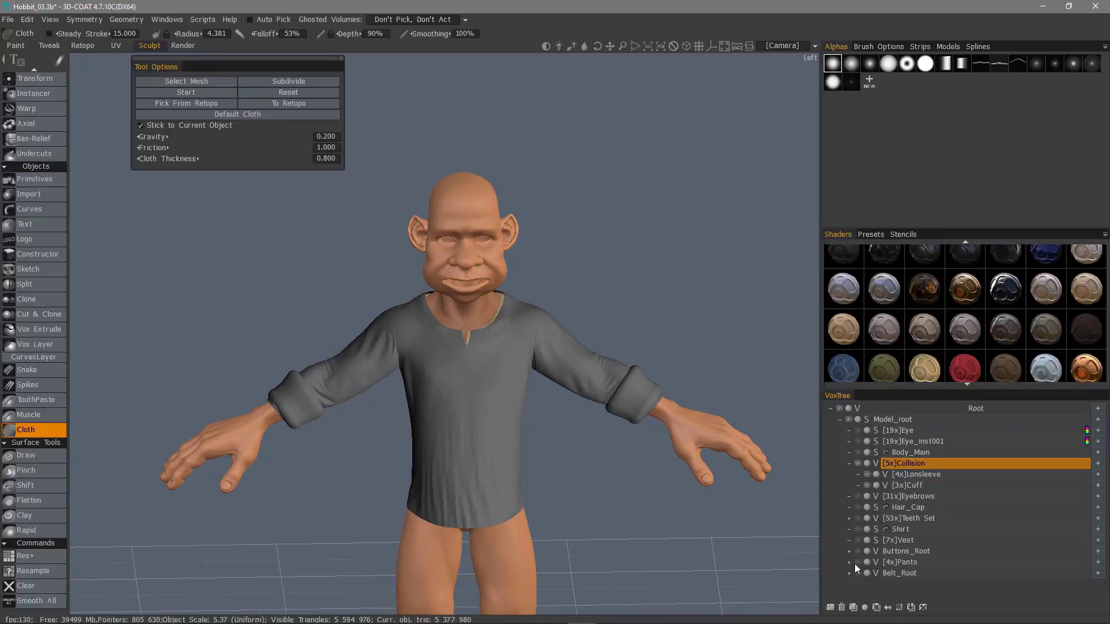
{"action": "left_click", "coordinate": [830, 608]}
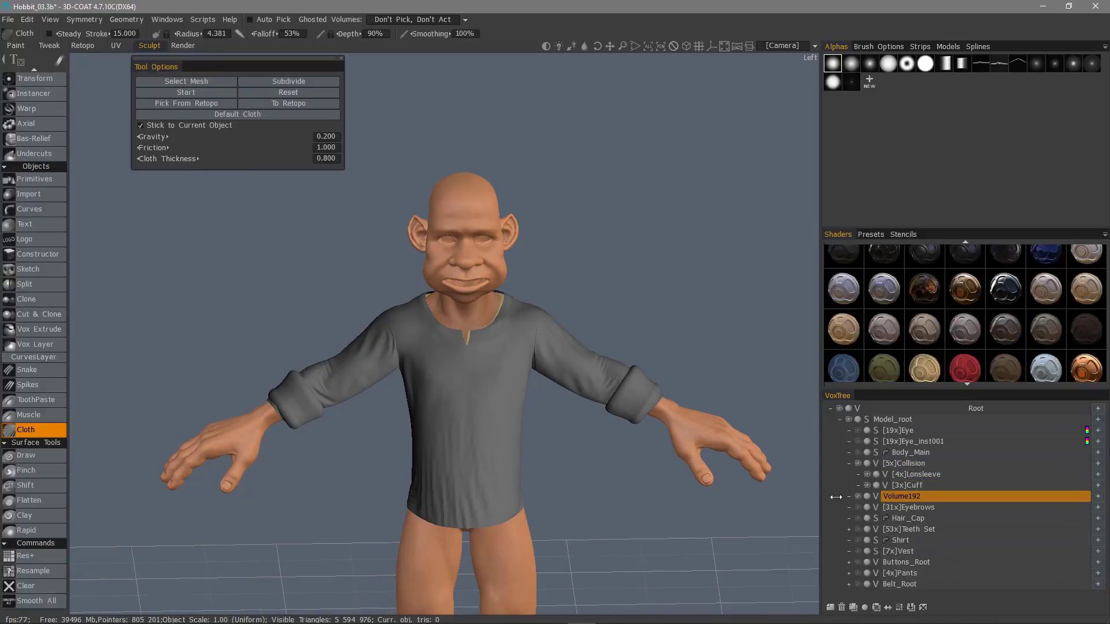
{"action": "left_click", "coordinate": [899, 607]}
{"action": "left_click", "coordinate": [901, 607]}
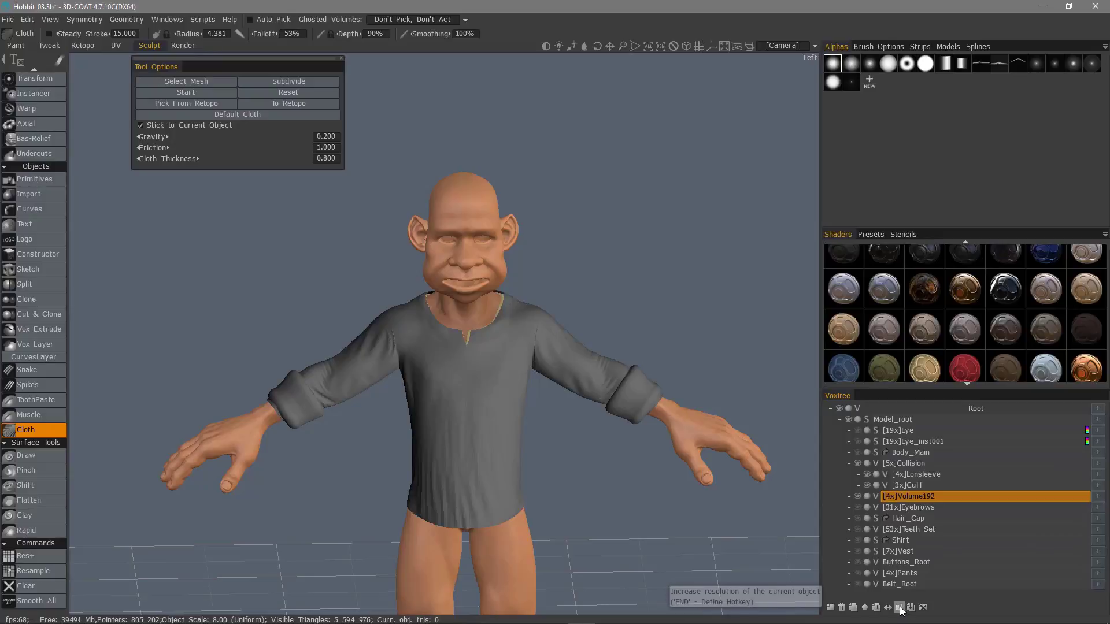
Step: Apply the cloth shirt to the new 8x volume layer and switch to the voxel Grow tool
{"action": "left_click_drag", "start_coordinate": [383, 141], "coordinate": [443, 151]}
{"action": "key", "text": "Return"}
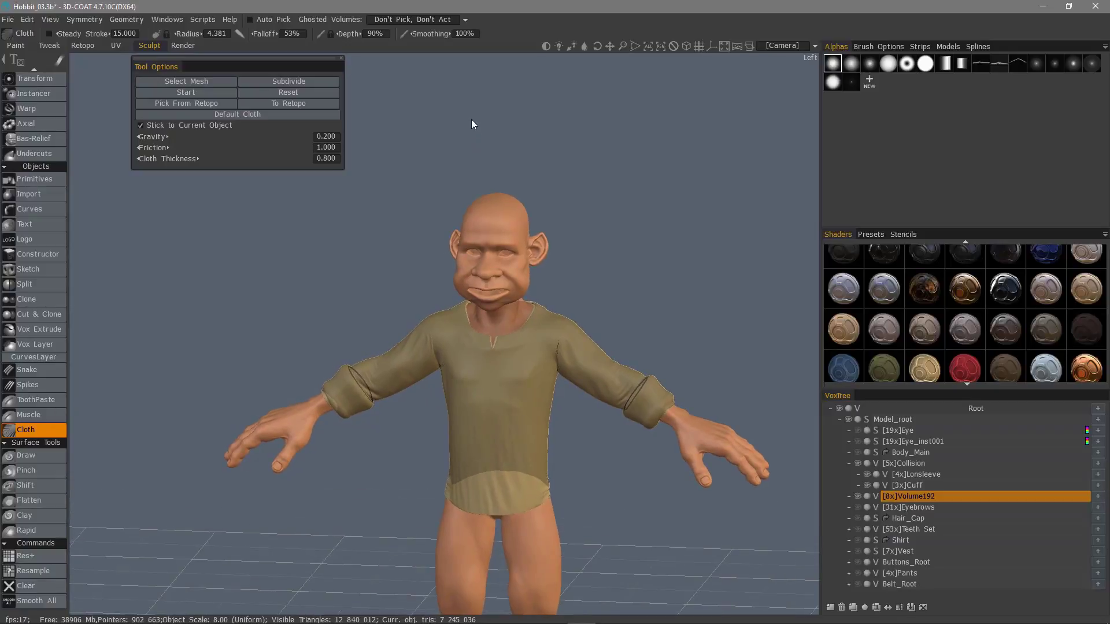
{"action": "scroll", "coordinate": [35, 145], "scroll_direction": "up", "scroll_amount": 10}
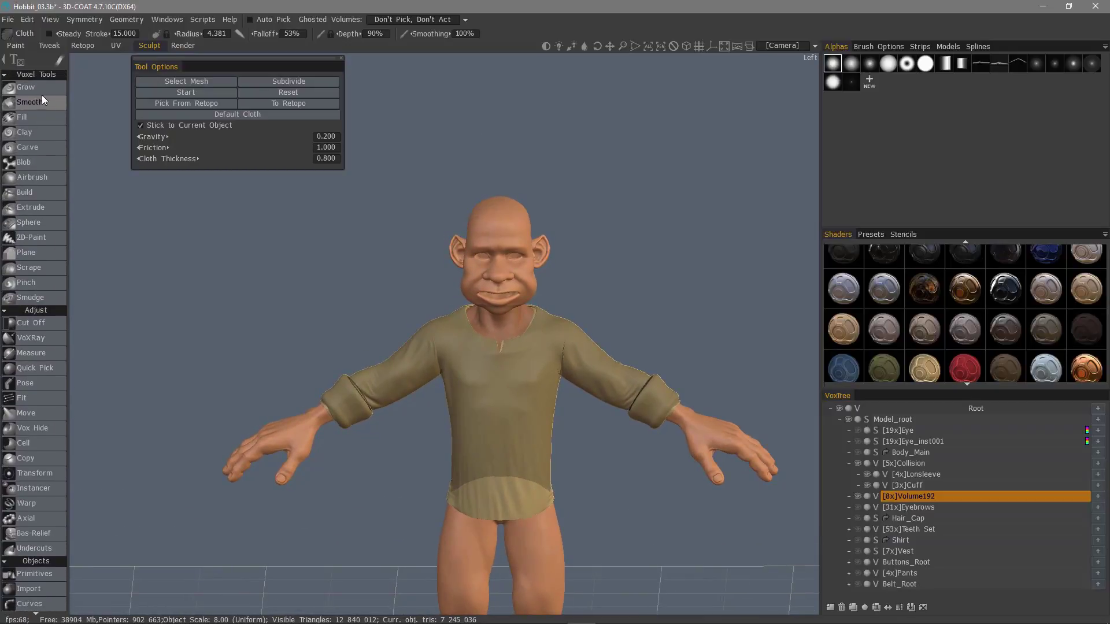
{"action": "left_click", "coordinate": [39, 88]}
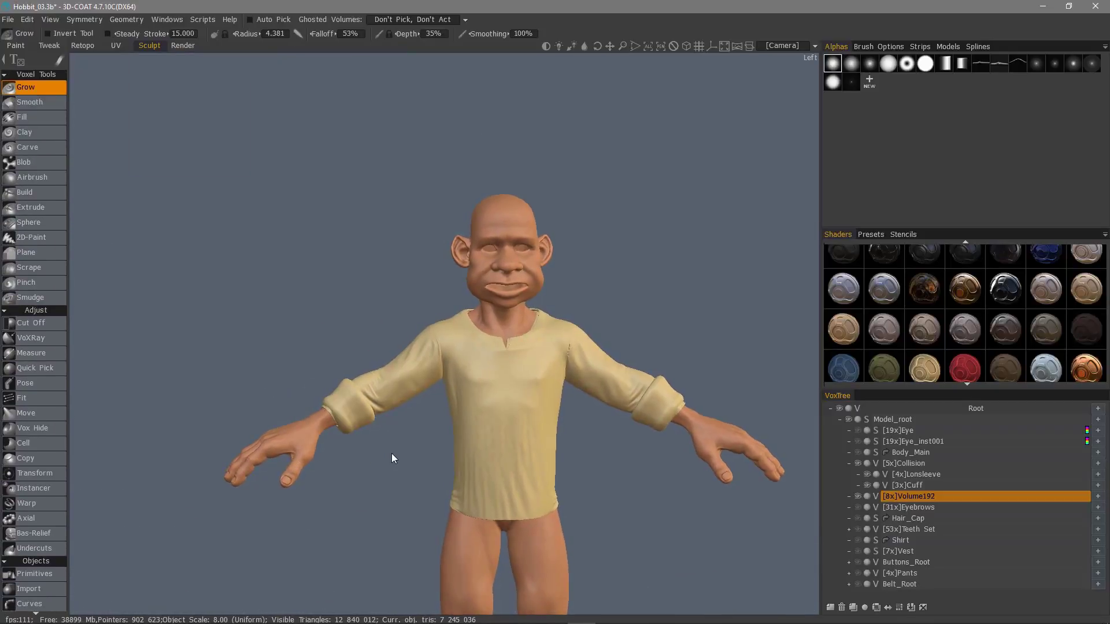
Step: Show the Pants layer and examine the voxel shirt's shoulder seams and hem against it
{"action": "scroll", "coordinate": [596, 466], "scroll_direction": "up", "scroll_amount": 10}
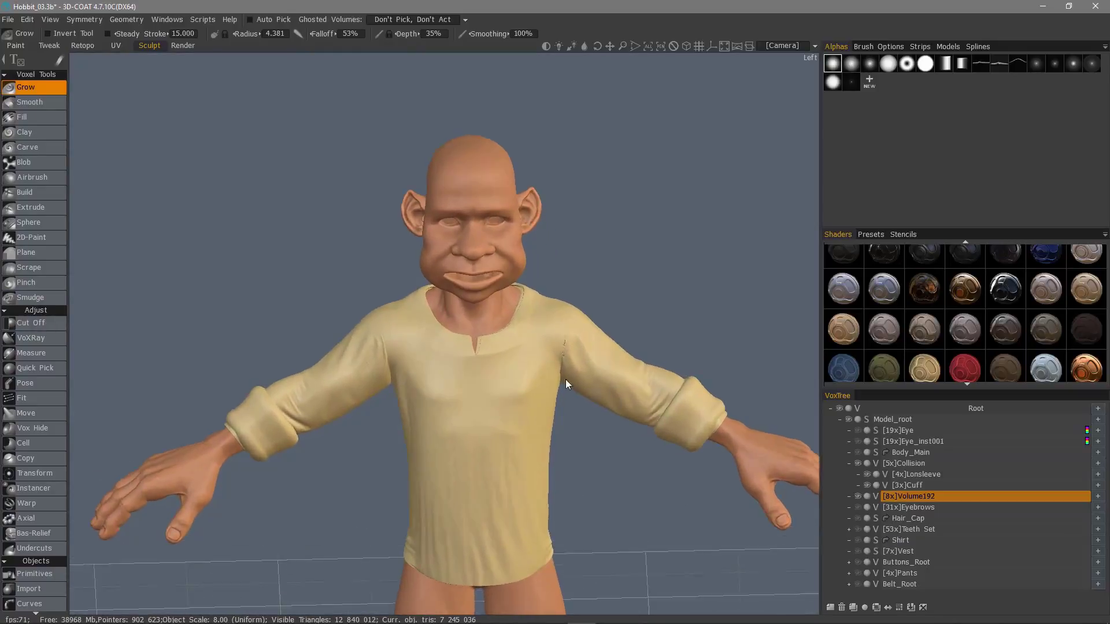
{"action": "right_click_drag", "start_coordinate": [638, 433], "coordinate": [540, 396]}
{"action": "mouse_move", "coordinate": [540, 396]}
{"action": "left_mouse_down", "text": "alt"}
{"action": "mouse_move", "coordinate": [532, 389]}
{"action": "mouse_move", "coordinate": [582, 389]}
{"action": "left_mouse_up", "text": "alt"}
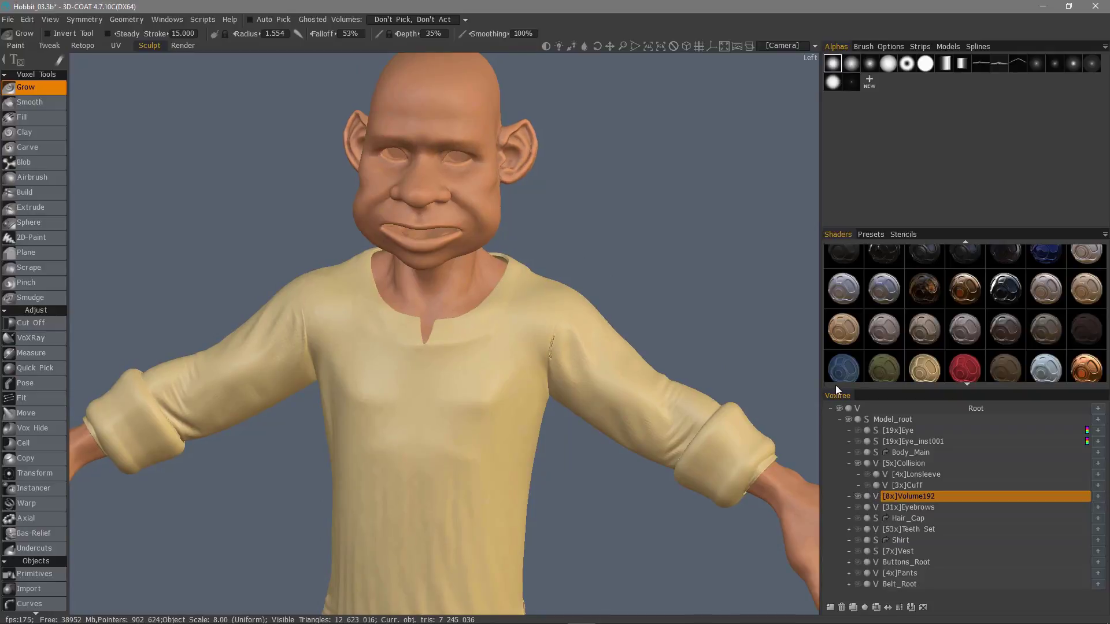
{"action": "right_click_drag", "start_coordinate": [807, 388], "coordinate": [837, 437], "text": "alt"}
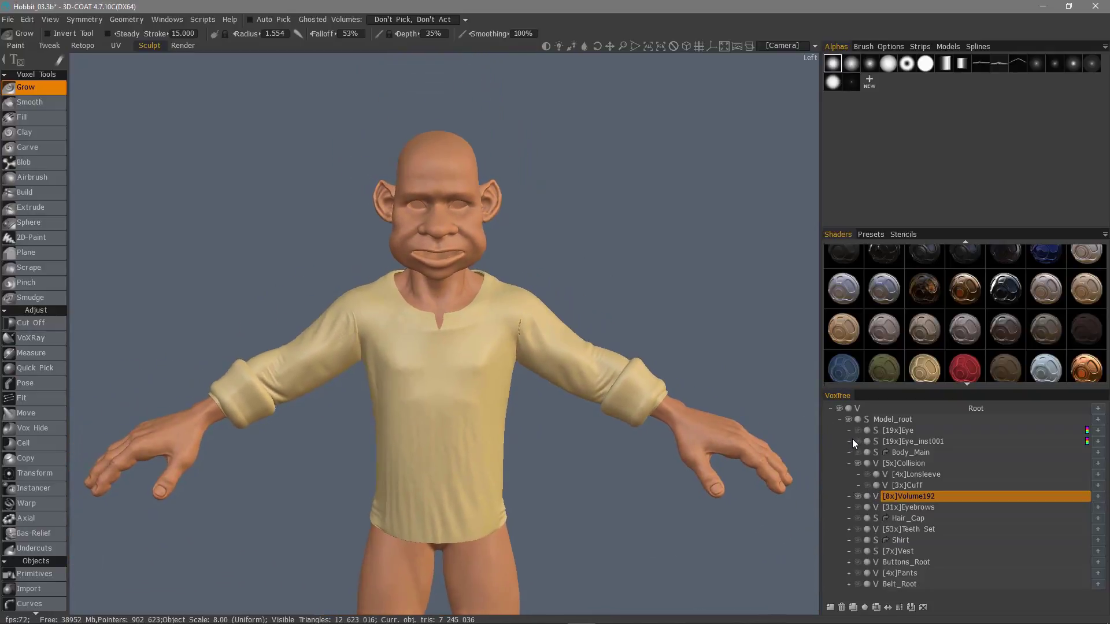
{"action": "left_click", "coordinate": [858, 574]}
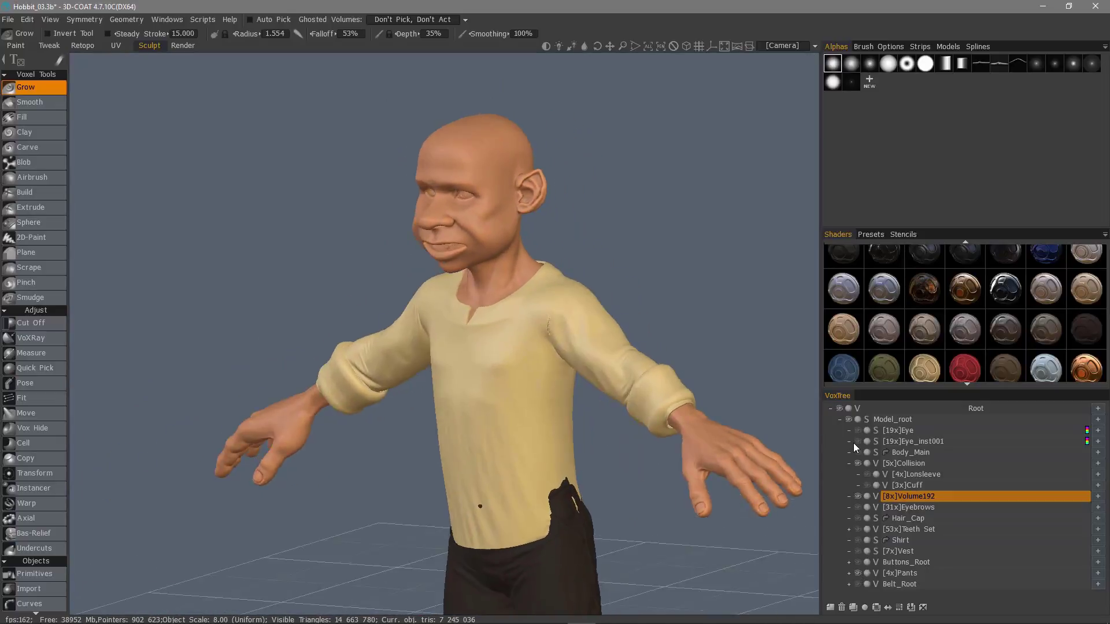
{"action": "right_click_drag", "start_coordinate": [512, 501], "coordinate": [528, 495]}
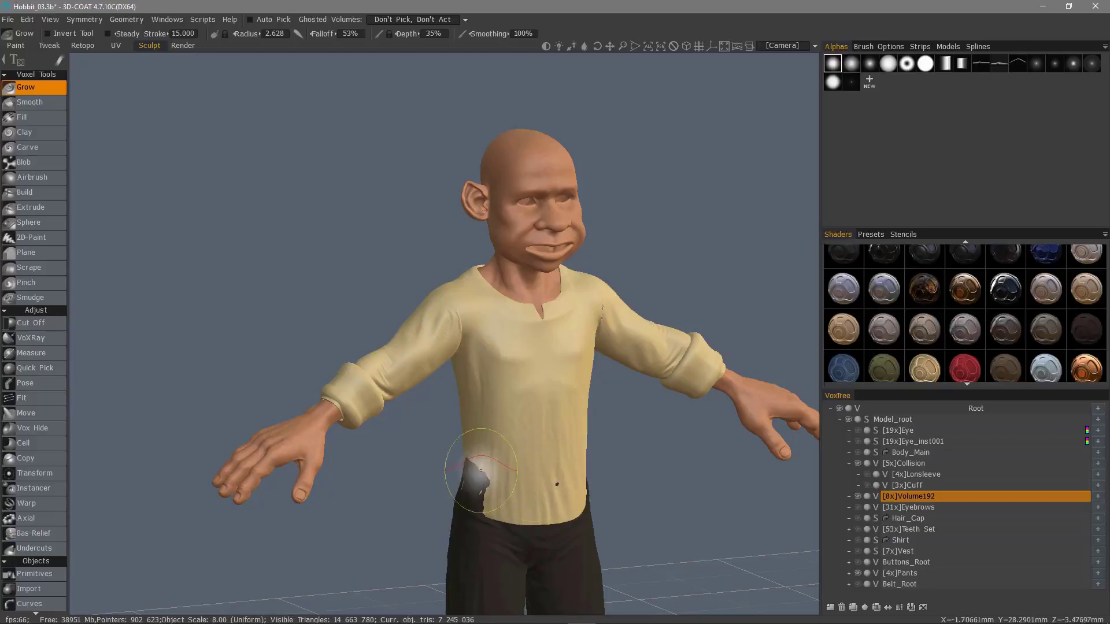
{"action": "mouse_move", "coordinate": [481, 470]}
{"action": "left_mouse_down", "text": "alt"}
{"action": "mouse_move", "coordinate": [586, 498]}
{"action": "mouse_move", "coordinate": [570, 461]}
{"action": "mouse_move", "coordinate": [621, 448]}
{"action": "mouse_move", "coordinate": [599, 429]}
{"action": "left_mouse_up", "text": "alt"}
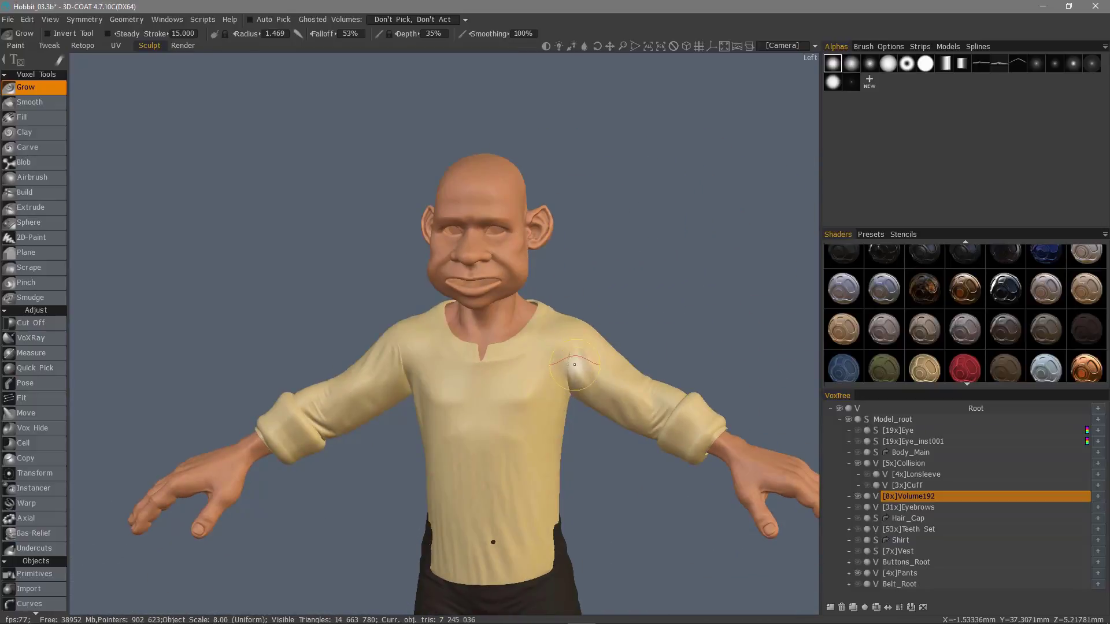
{"action": "left_click_drag", "start_coordinate": [445, 381], "coordinate": [480, 355], "text": "alt"}
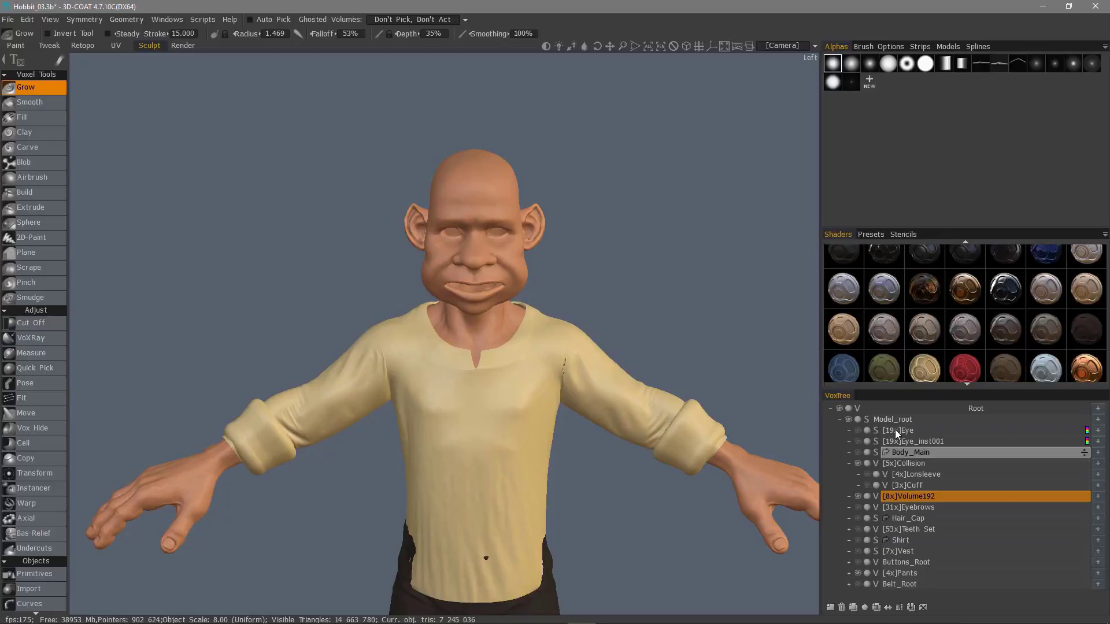
{"action": "double_click", "coordinate": [908, 499]}
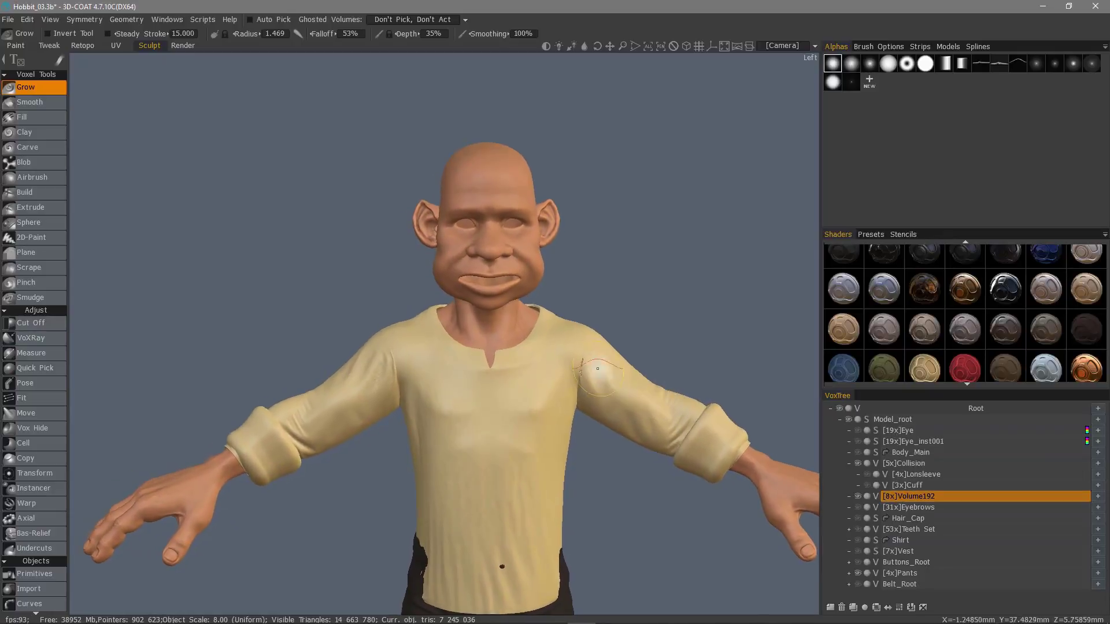
Step: In the Retopo room, hide the Lonsleeve Shirt object, show the Collar object and select all of its faces
{"action": "left_click", "coordinate": [84, 45]}
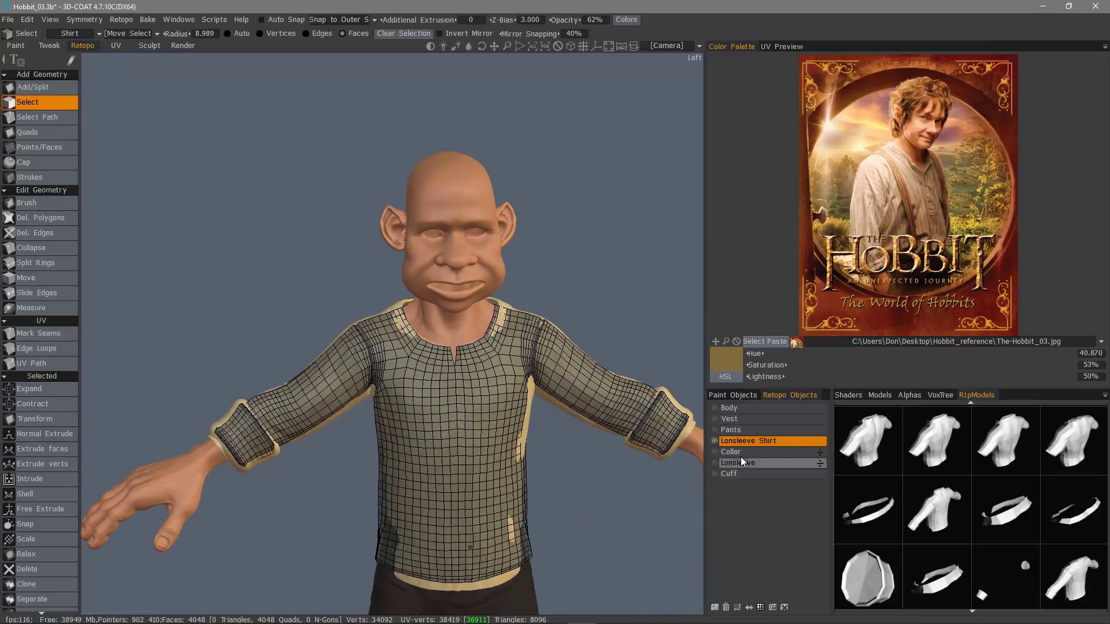
{"action": "left_click", "coordinate": [713, 442]}
{"action": "left_click", "coordinate": [717, 453]}
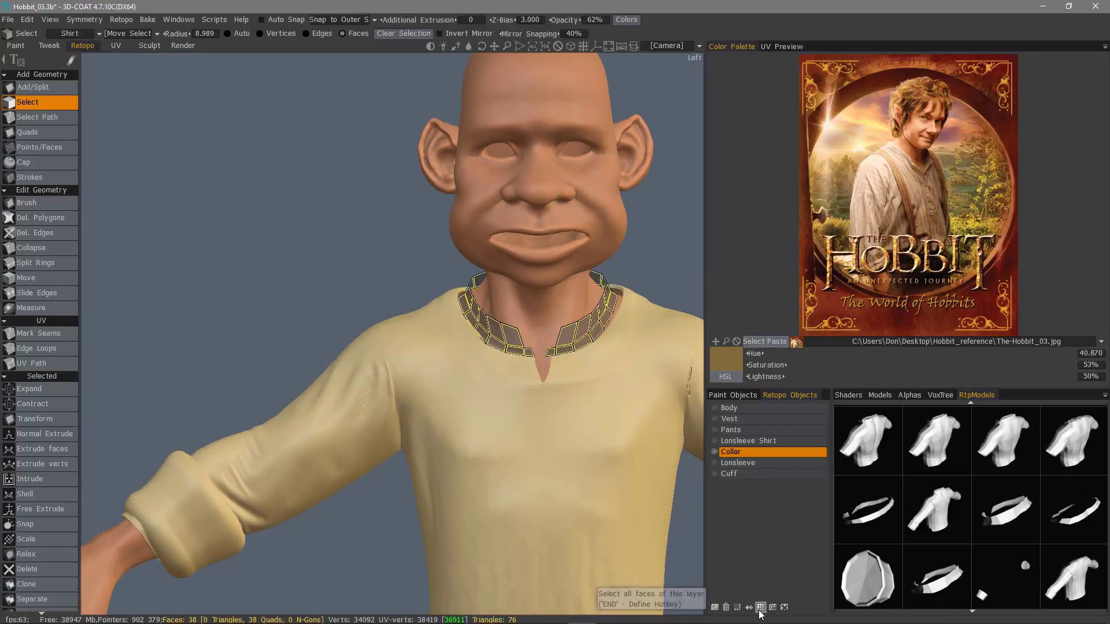
{"action": "left_click", "coordinate": [35, 419]}
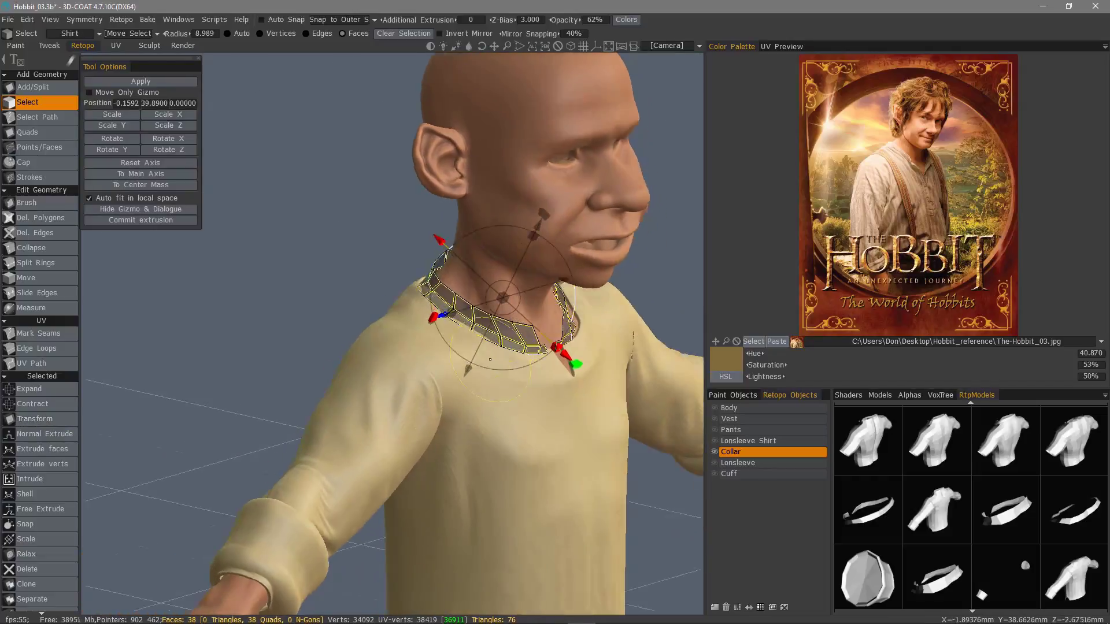
{"action": "left_click_drag", "start_coordinate": [490, 359], "coordinate": [555, 352], "text": "alt"}
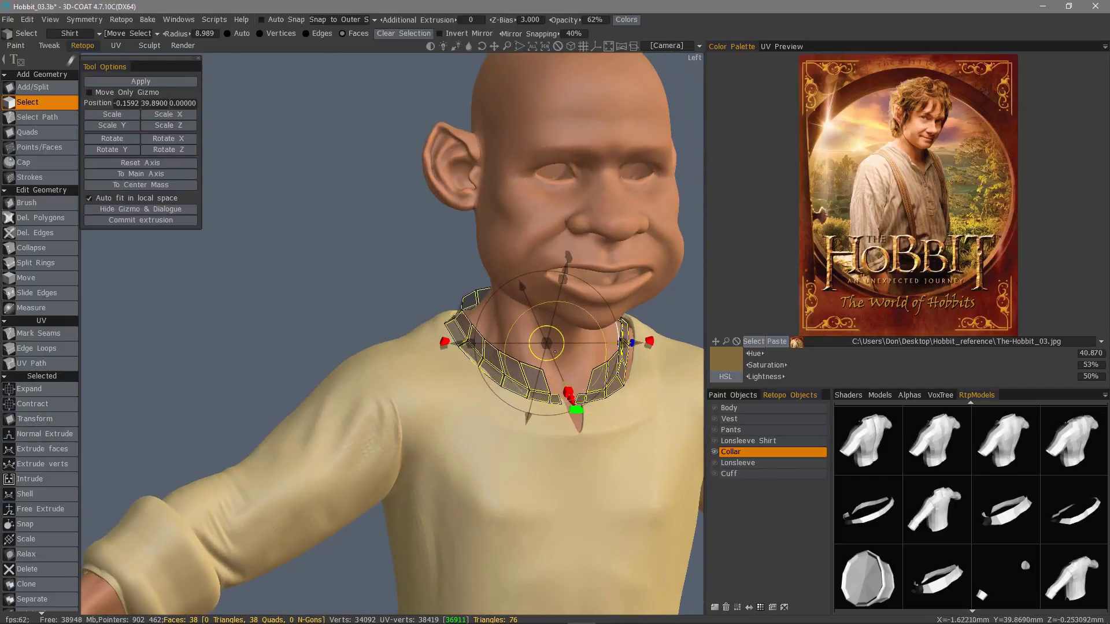
{"action": "right_click_drag", "start_coordinate": [554, 351], "coordinate": [576, 382]}
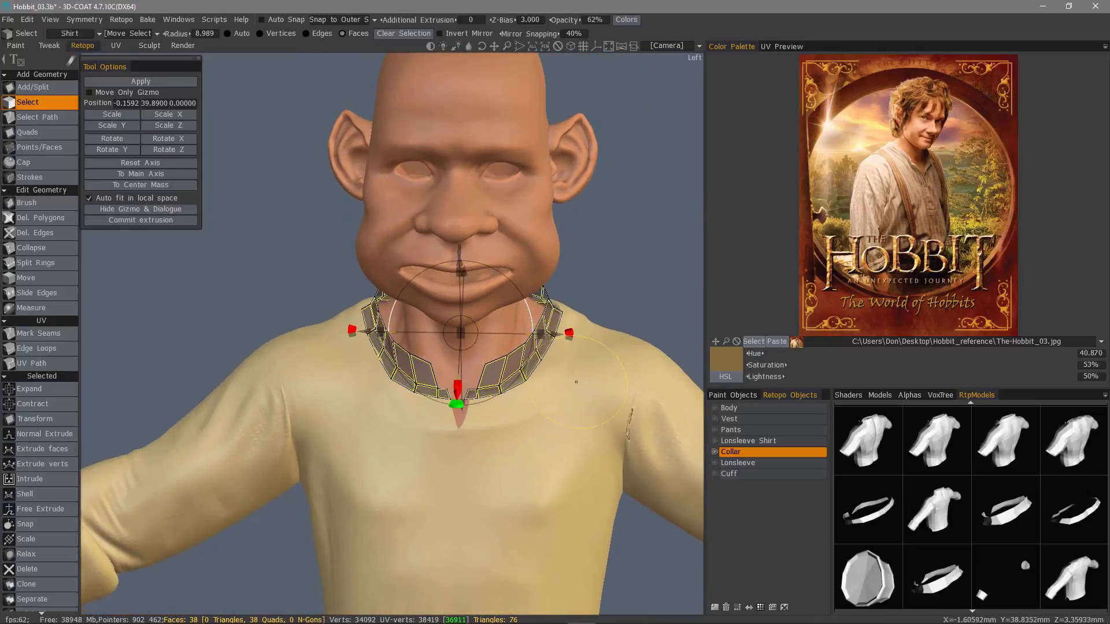
{"action": "key", "text": "Escape"}
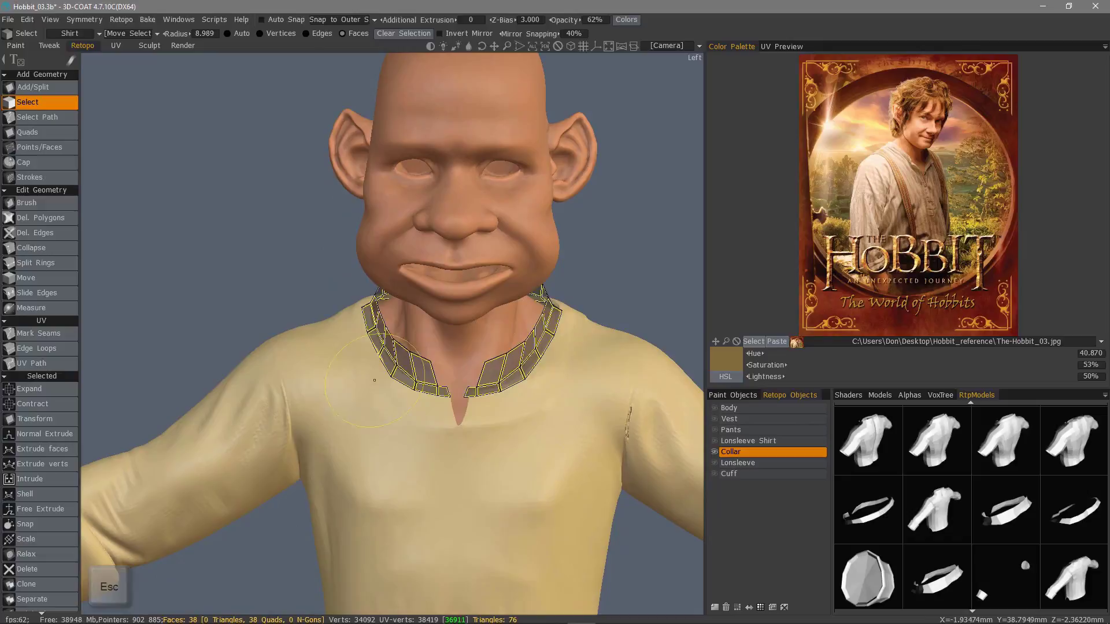
Step: Clear the collar's face selection, switch to the retopo Brush with radius 3.189, and examine the collar's fit around the neckline
{"action": "middle_click_drag", "start_coordinate": [468, 398], "coordinate": [470, 354]}
{"action": "scroll", "coordinate": [480, 354], "scroll_direction": "up", "scroll_amount": 2}
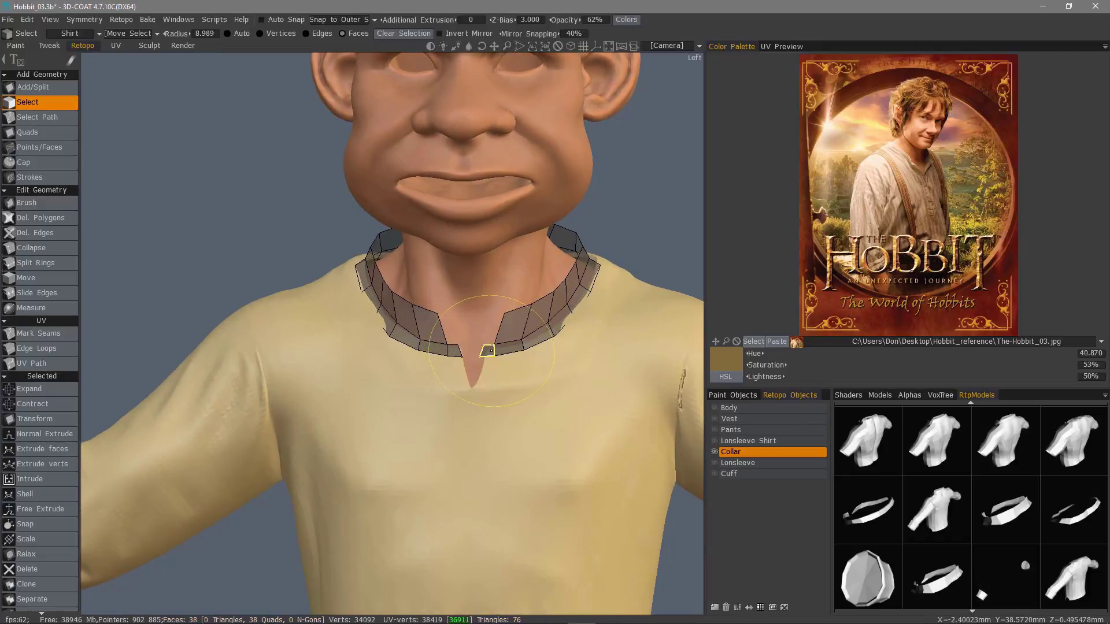
{"action": "left_click", "coordinate": [36, 204]}
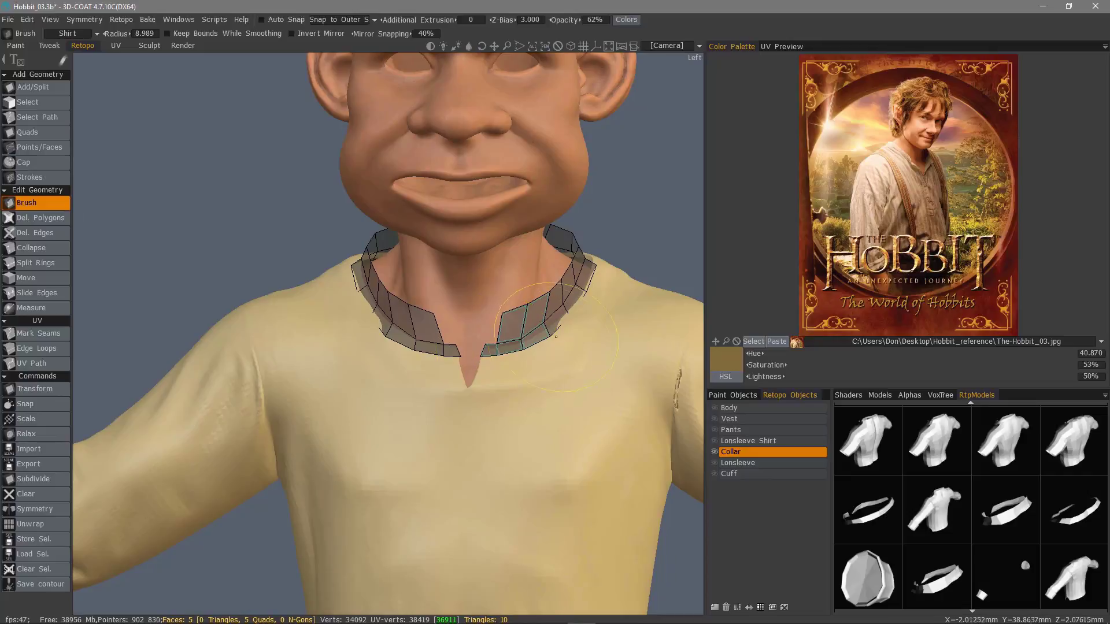
{"action": "mouse_move", "coordinate": [556, 337]}
{"action": "left_mouse_down", "text": "alt"}
{"action": "mouse_move", "coordinate": [611, 291]}
{"action": "mouse_move", "coordinate": [580, 345]}
{"action": "mouse_move", "coordinate": [593, 315]}
{"action": "mouse_move", "coordinate": [604, 323]}
{"action": "mouse_move", "coordinate": [598, 315]}
{"action": "mouse_move", "coordinate": [591, 333]}
{"action": "mouse_move", "coordinate": [607, 342]}
{"action": "mouse_move", "coordinate": [653, 235]}
{"action": "mouse_move", "coordinate": [638, 253]}
{"action": "left_mouse_up", "text": "alt"}
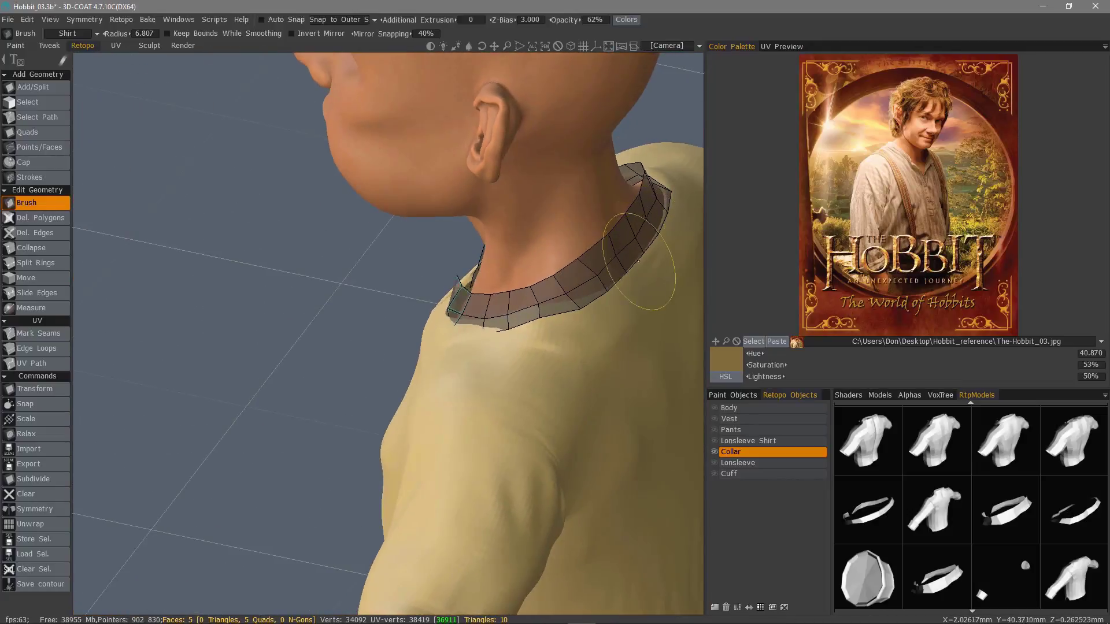
{"action": "left_click_drag", "start_coordinate": [552, 315], "coordinate": [528, 365], "text": "alt"}
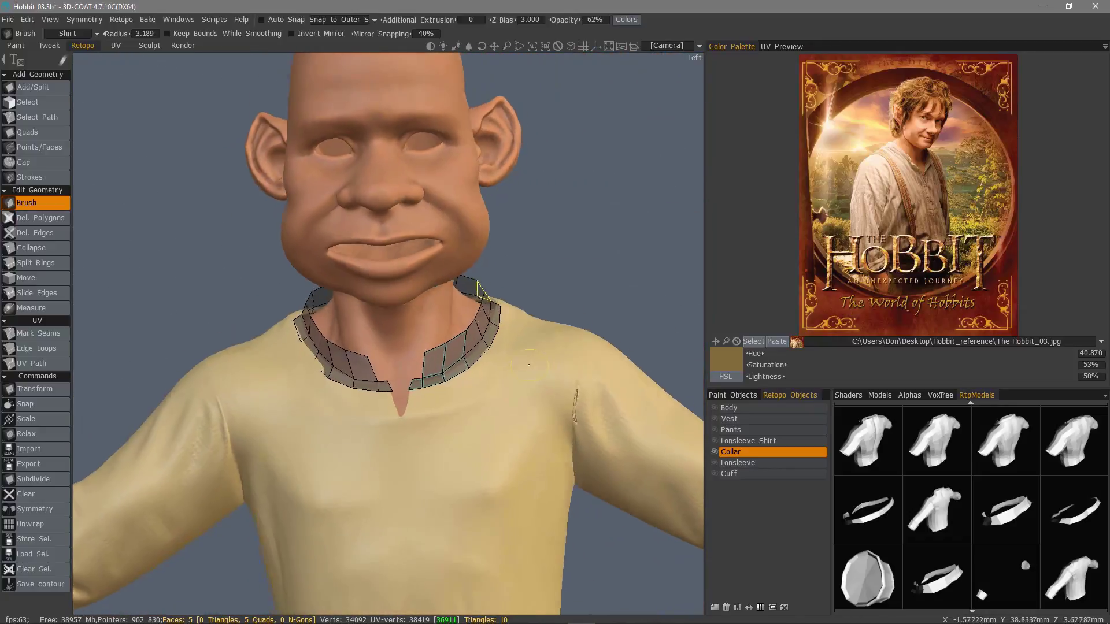
{"action": "right_click_drag", "start_coordinate": [529, 365], "coordinate": [370, 243], "text": "alt"}
{"action": "left_click_drag", "start_coordinate": [370, 244], "coordinate": [125, 61], "text": "alt"}
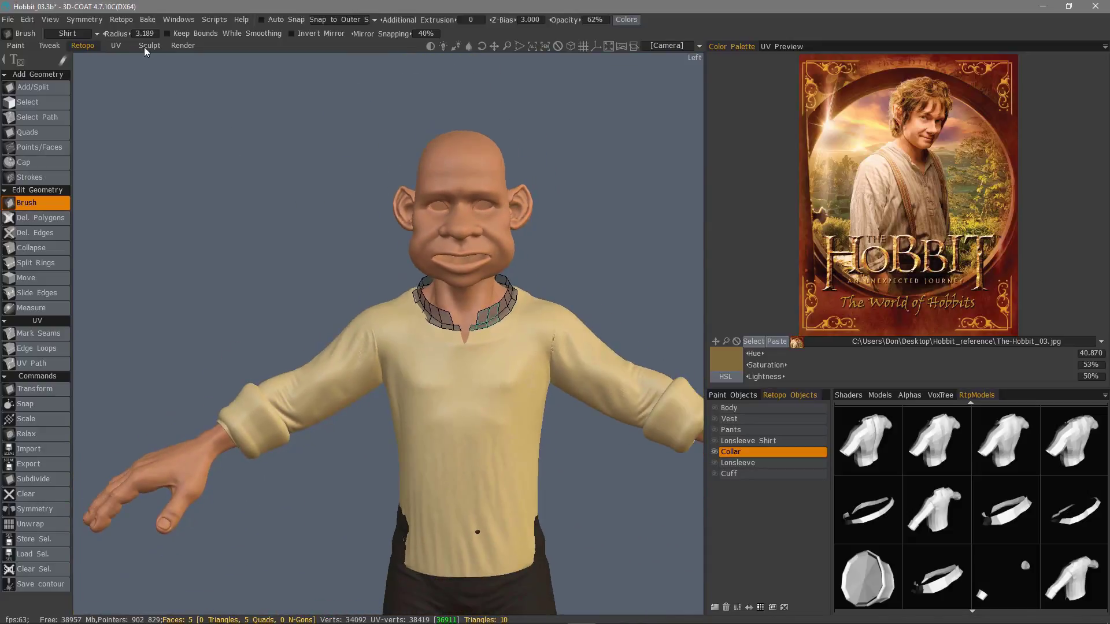
Step: In the Sculpt room, add a new volume below the Collision layer, name it Collar and increase its resolution to 8x
{"action": "left_click", "coordinate": [149, 46]}
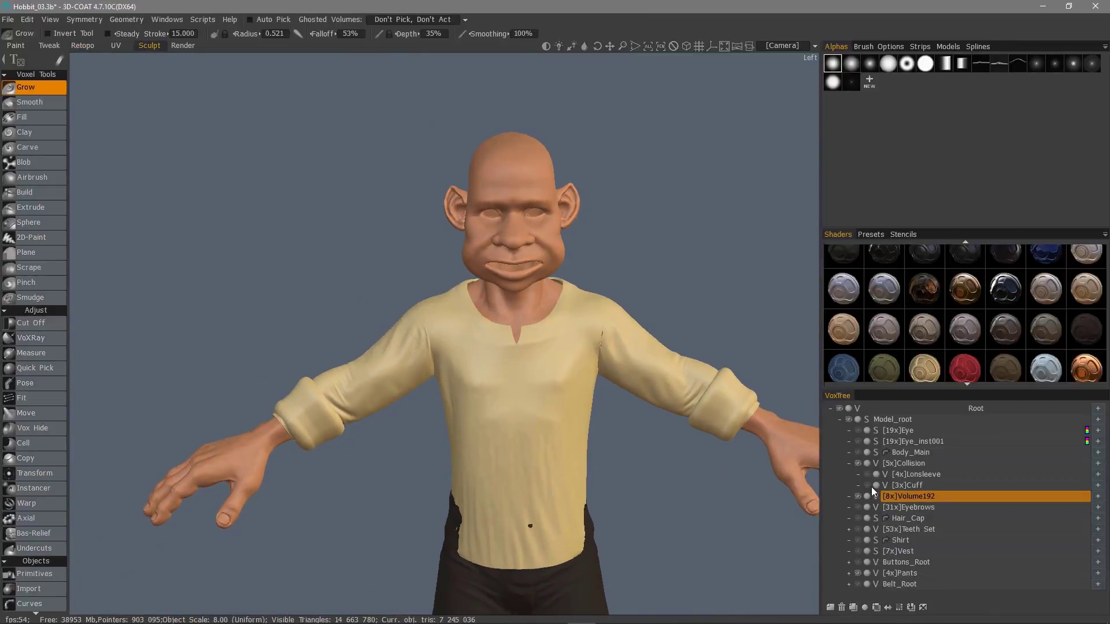
{"action": "left_click", "coordinate": [910, 463]}
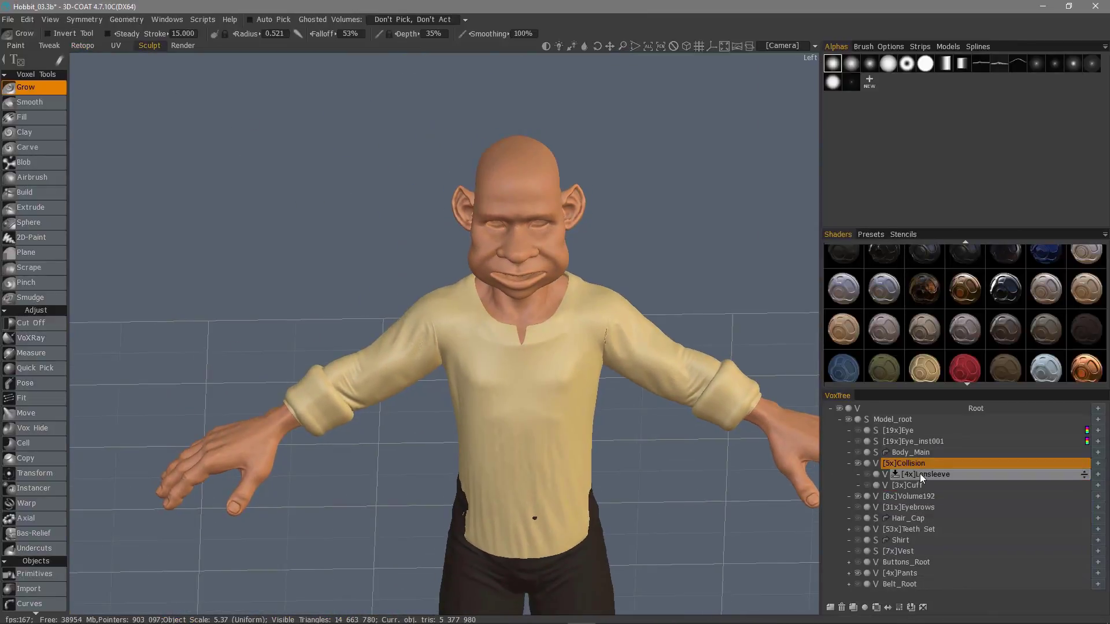
{"action": "left_click", "coordinate": [830, 607]}
{"action": "double_click", "coordinate": [901, 499]}
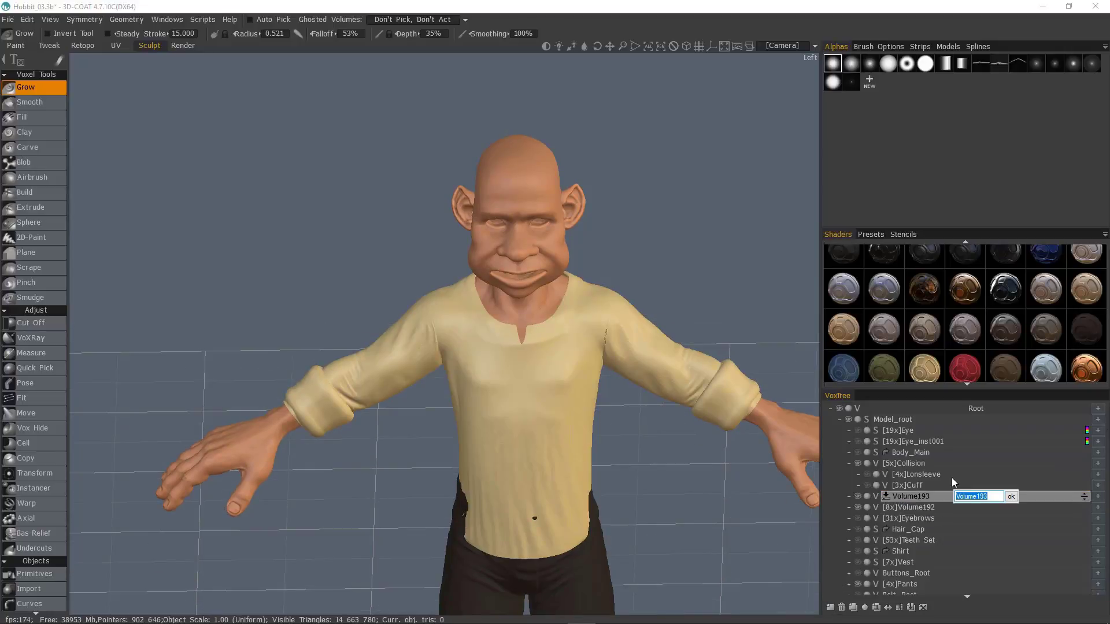
{"action": "type", "text": "Collar"}
{"action": "key", "text": "Return"}
{"action": "left_click", "coordinate": [899, 608]}
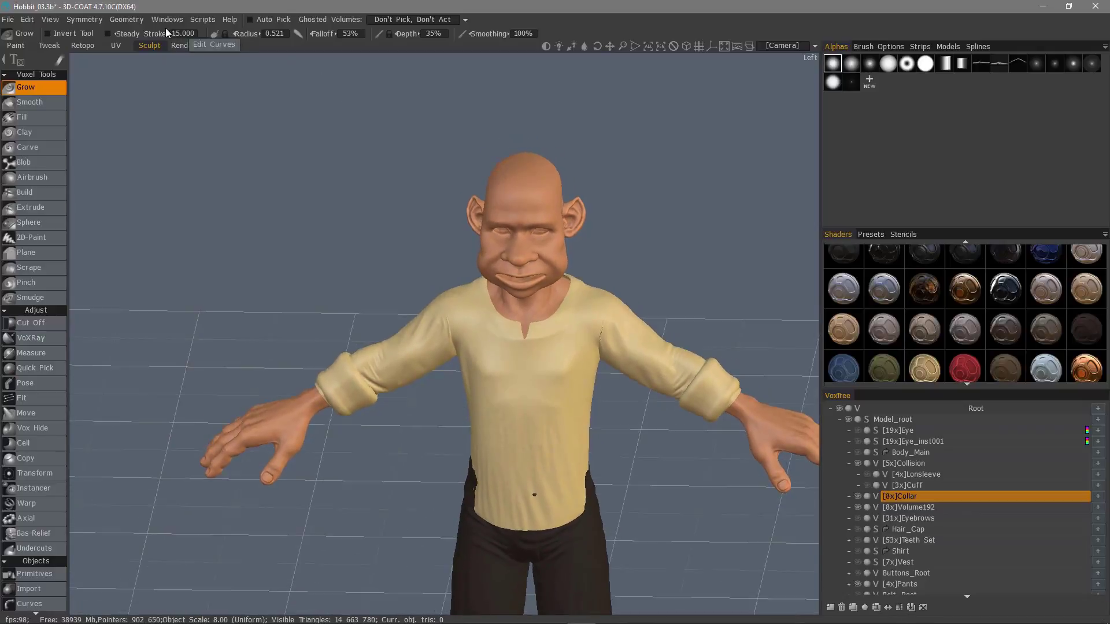
Step: Convert the retopo collar to a sculpt mesh on the Collar volume and thicken it with a wall thickness of 0.1
{"action": "left_click", "coordinate": [126, 19]}
{"action": "left_click", "coordinate": [162, 104]}
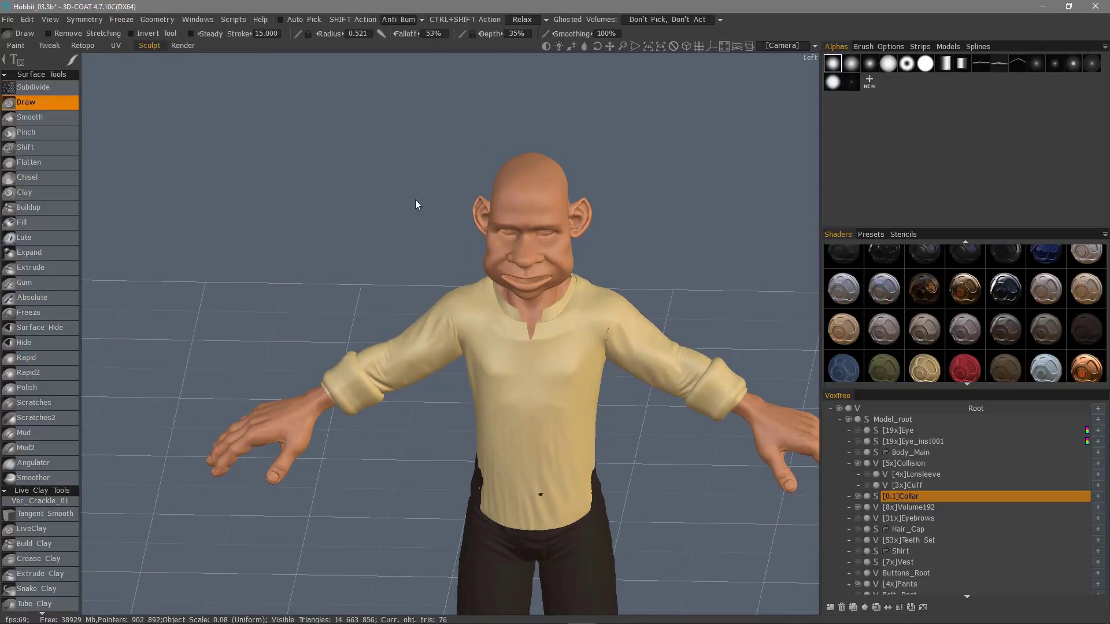
{"action": "right_click", "coordinate": [910, 497]}
{"action": "left_click", "coordinate": [865, 313]}
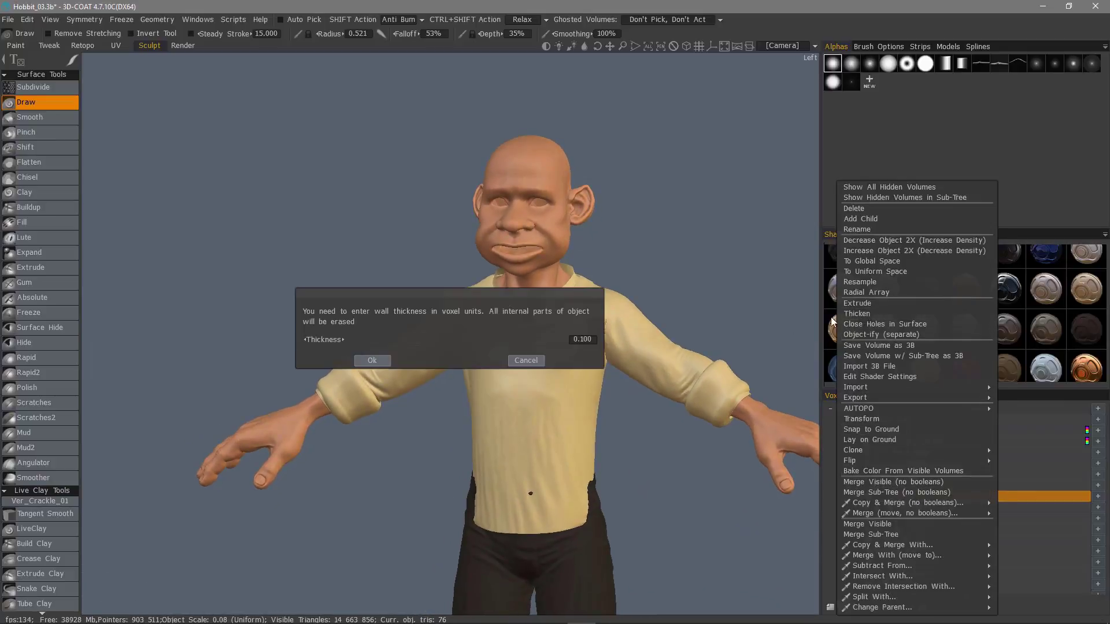
{"action": "left_click", "coordinate": [372, 360]}
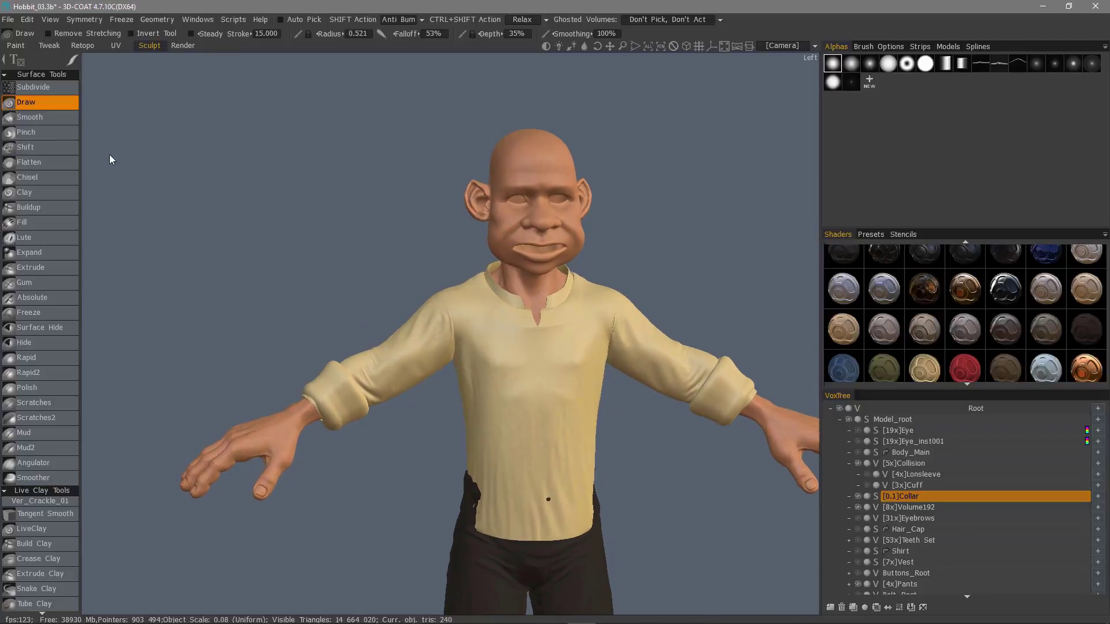
Step: Try to smooth the collar by repeatedly subdividing the entire object with the surface Subdivide tool
{"action": "left_click", "coordinate": [55, 88]}
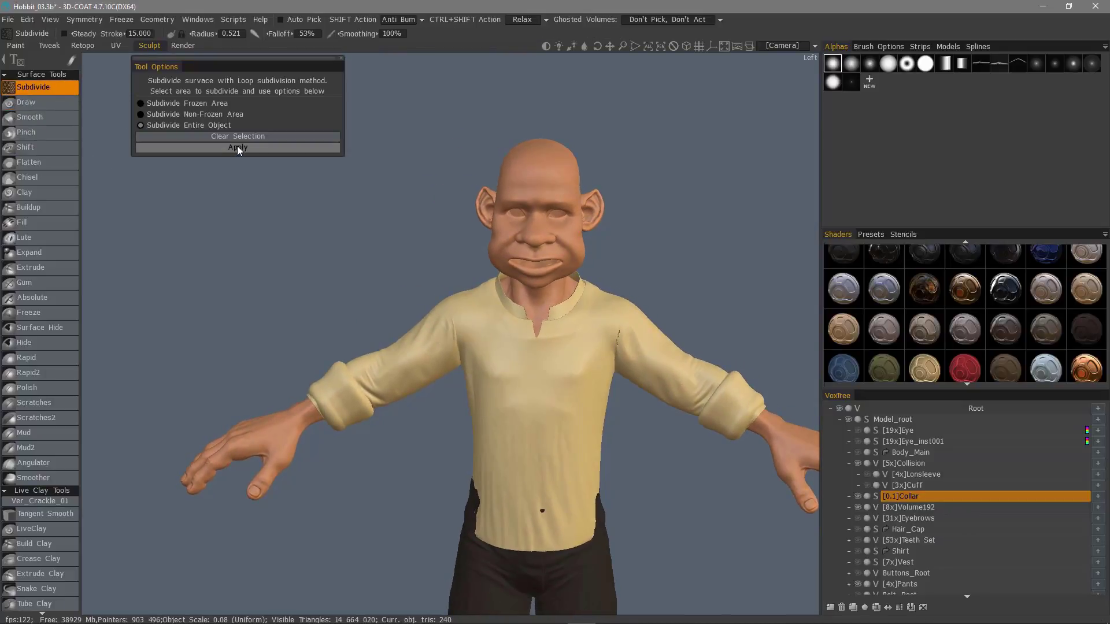
{"action": "left_click", "coordinate": [237, 147]}
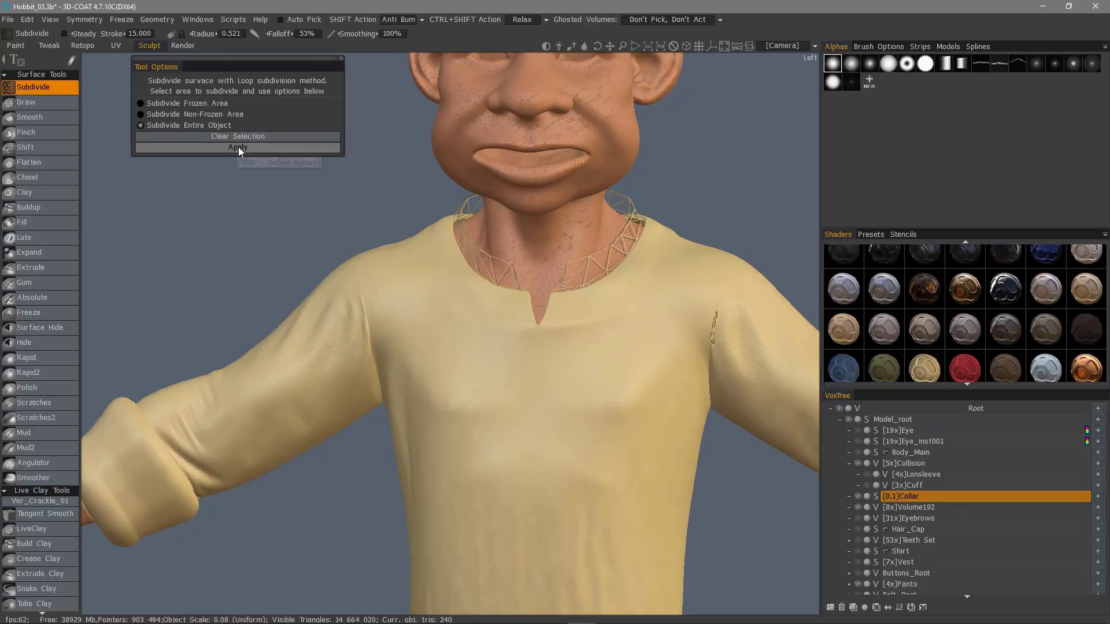
{"action": "left_click", "coordinate": [239, 146]}
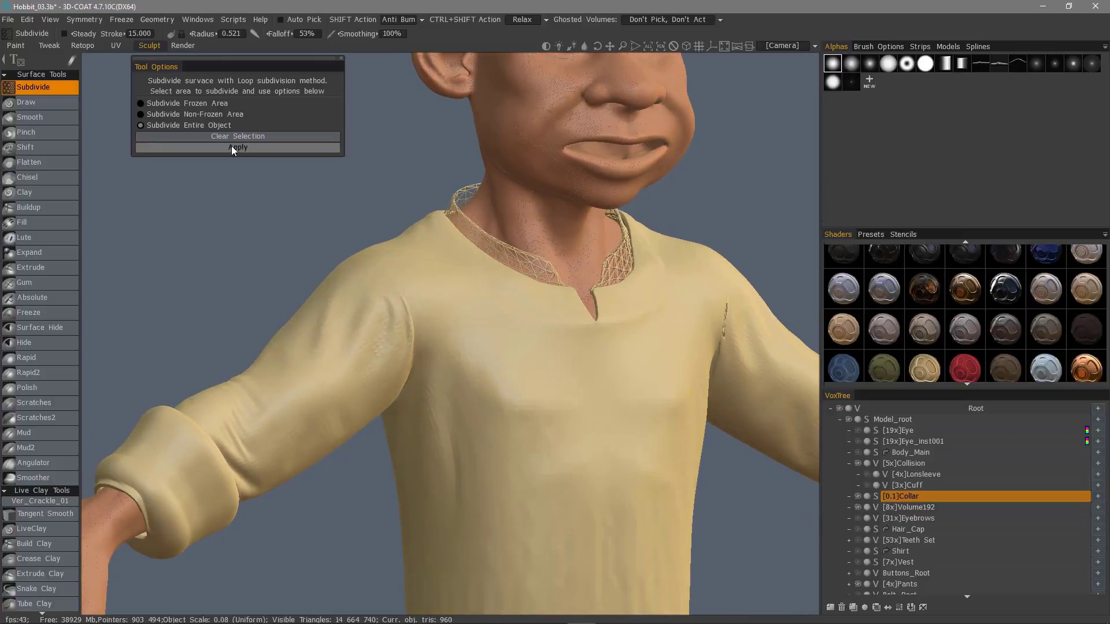
{"action": "left_click", "coordinate": [239, 146]}
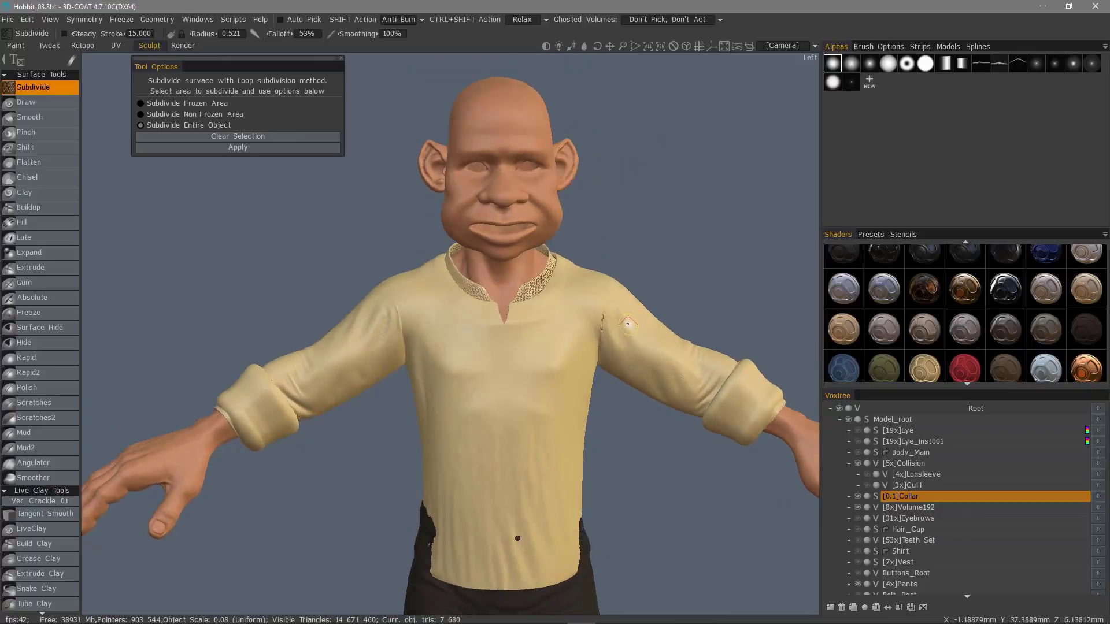
Step: Undo the collar's subdivisions, thickening and sculpt mesh conversion until the Collar volume is empty, and return to the Draw tool
{"action": "key", "text": "ctrl+z"}
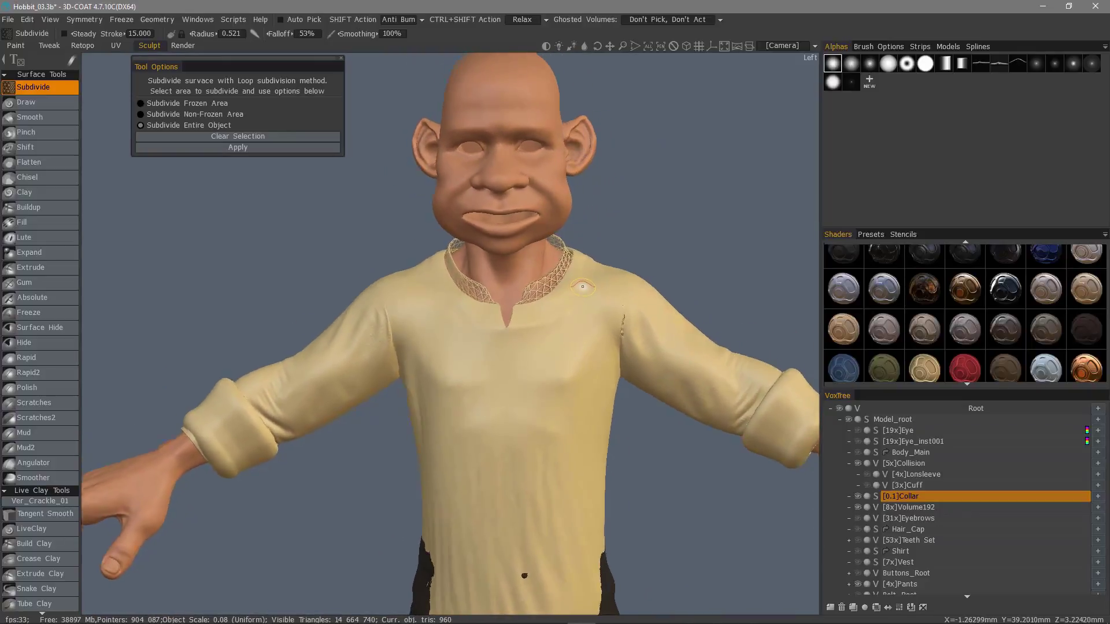
{"action": "key", "text": "ctrl+z"}
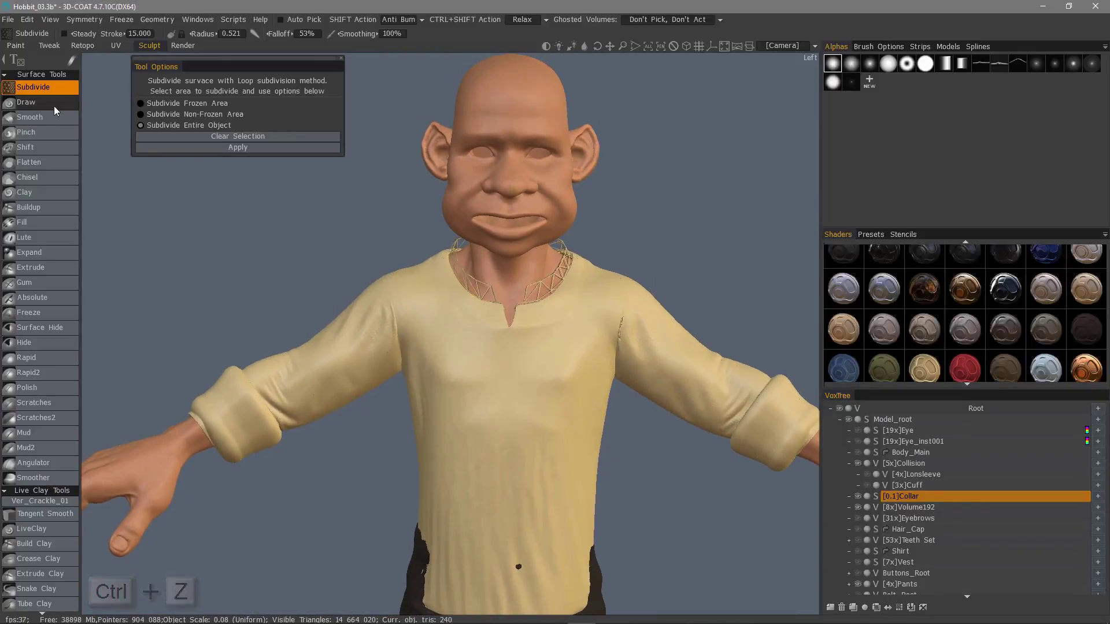
{"action": "left_click", "coordinate": [26, 102]}
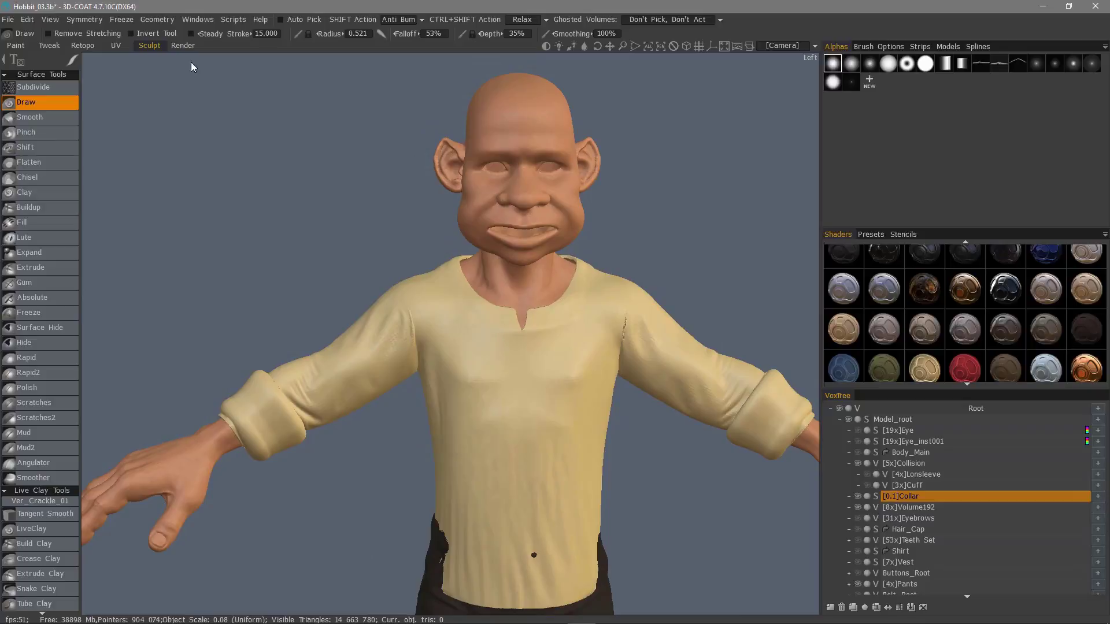
Step: In the Retopo room, clear the face selection and subdivide the entire collar mesh twice
{"action": "left_click", "coordinate": [84, 45]}
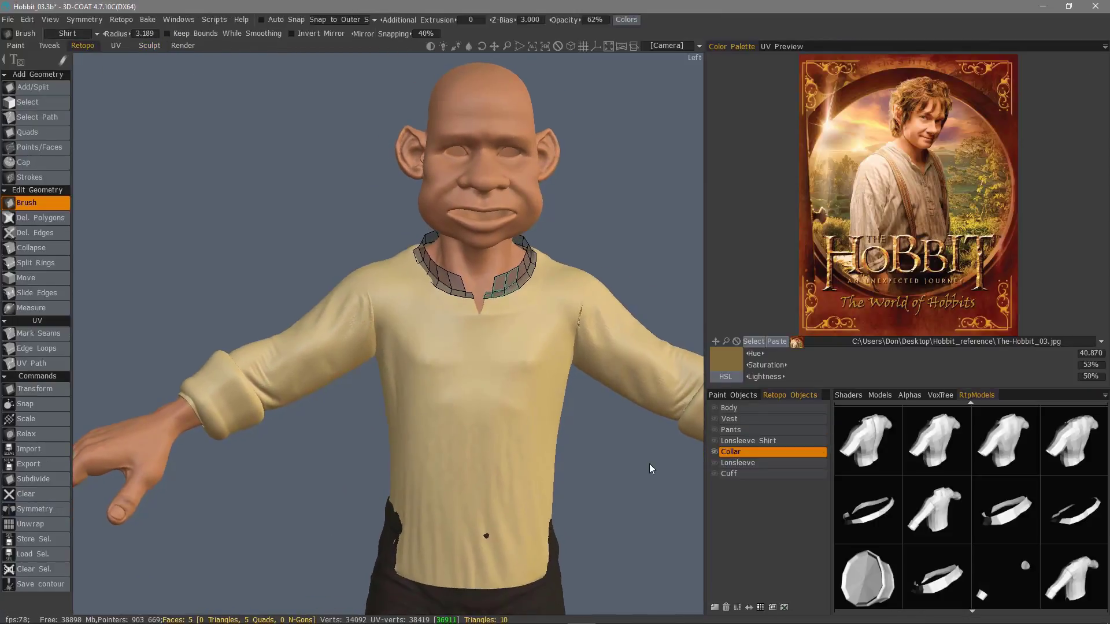
{"action": "left_click", "coordinate": [58, 105]}
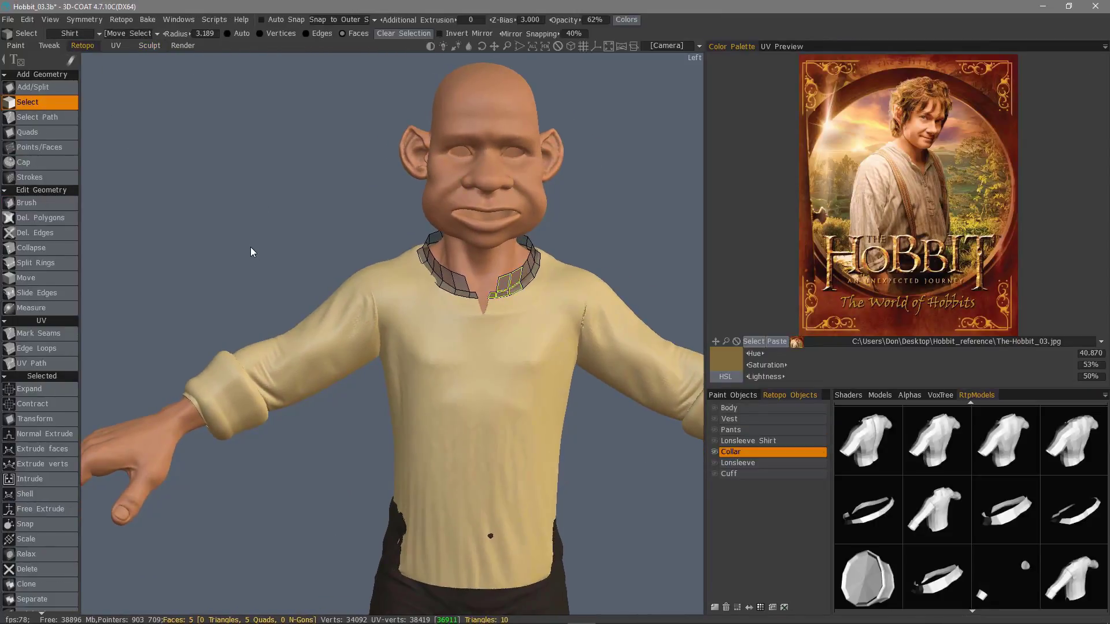
{"action": "left_click_drag", "start_coordinate": [273, 254], "coordinate": [255, 218]}
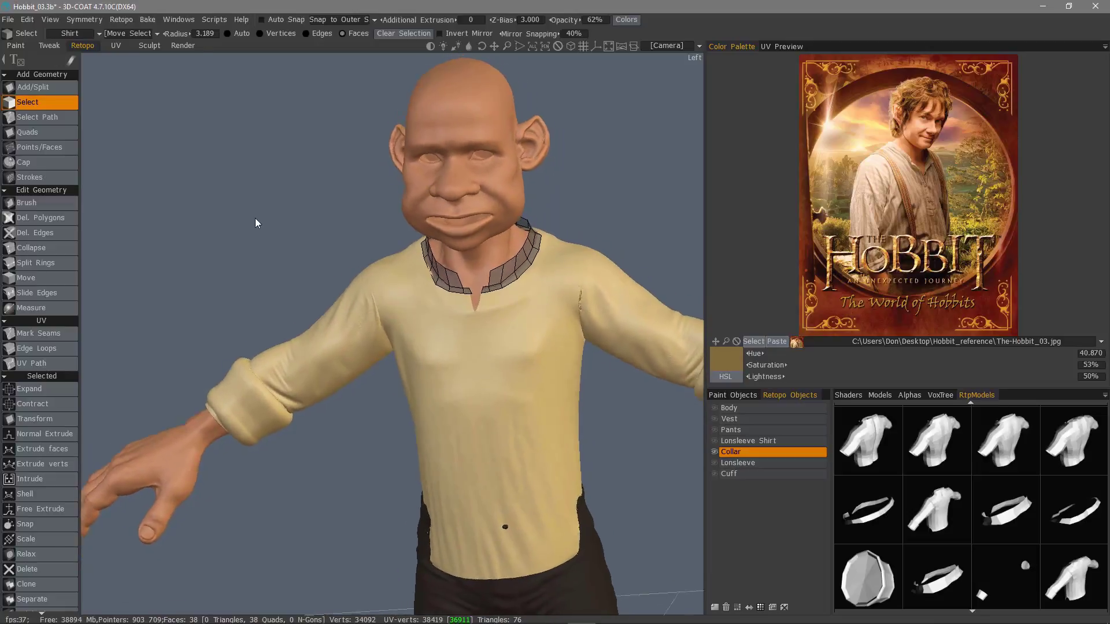
{"action": "scroll", "coordinate": [48, 585], "scroll_direction": "down", "scroll_amount": 3}
{"action": "scroll", "coordinate": [57, 405], "scroll_direction": "down", "scroll_amount": 2}
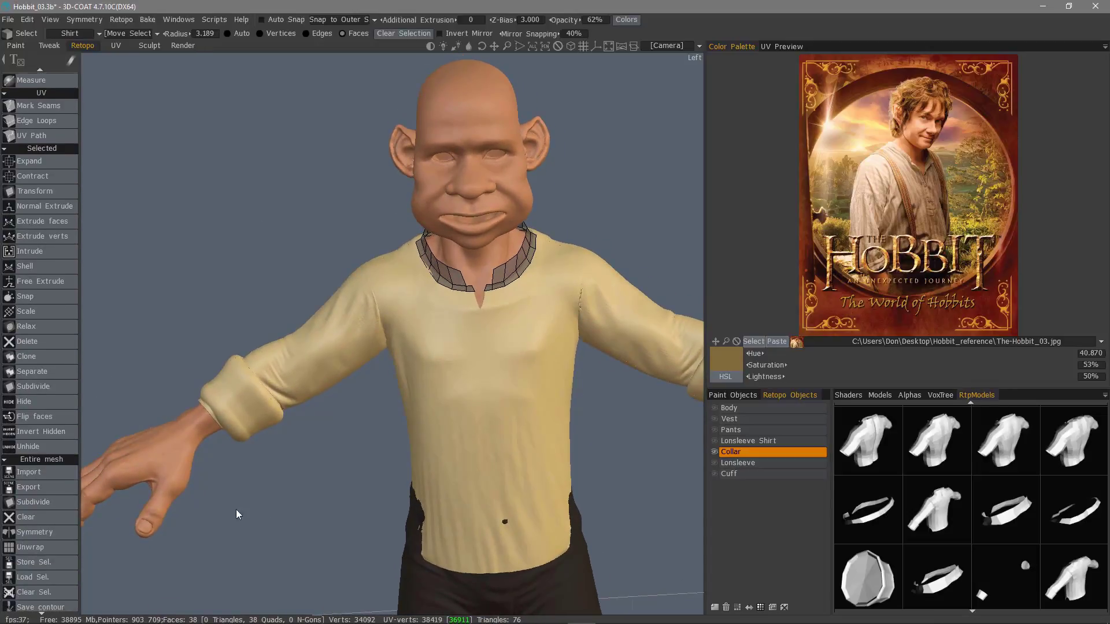
{"action": "left_click", "coordinate": [50, 496]}
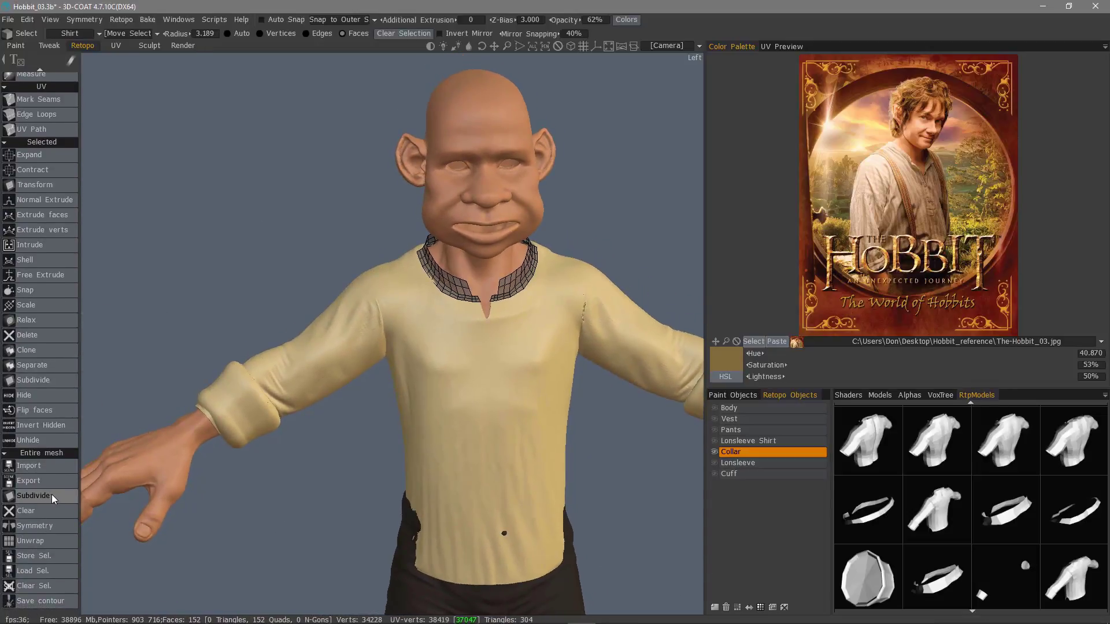
{"action": "left_click", "coordinate": [53, 494]}
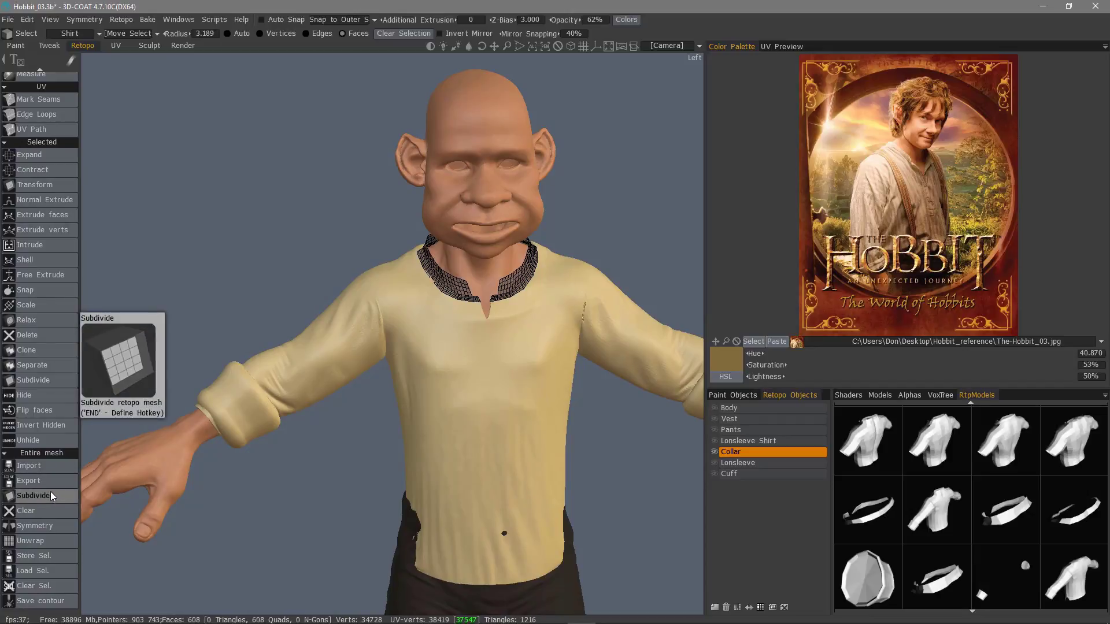
Step: Convert the subdivided retopo collar to a sculpt mesh in the Sculpt room and merge the new child volume into its parent Collar volume
{"action": "left_click", "coordinate": [150, 45]}
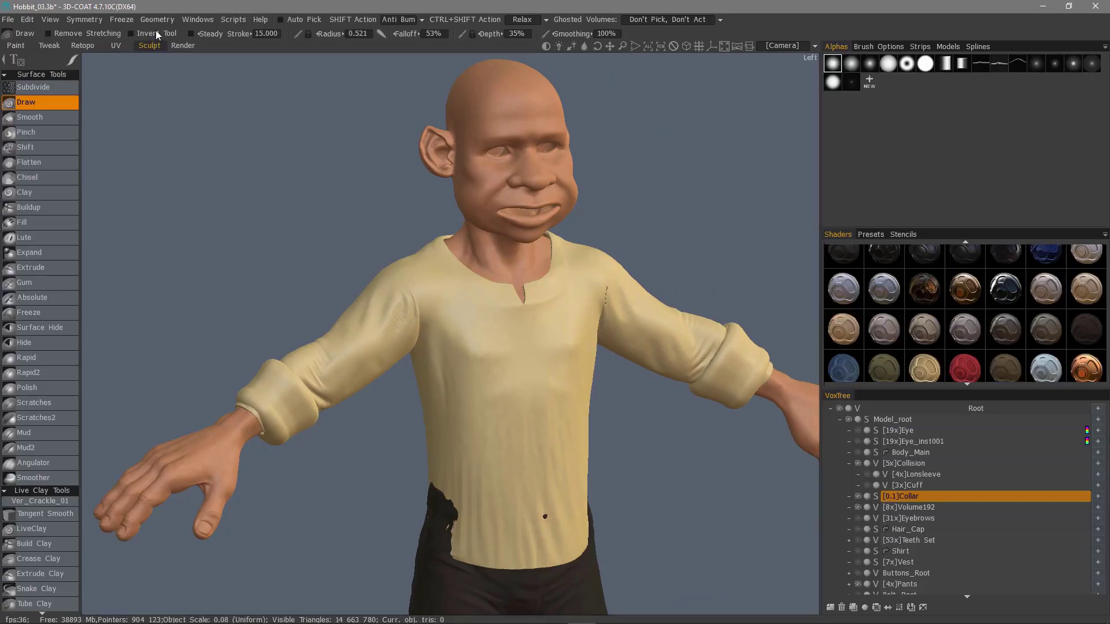
{"action": "left_click", "coordinate": [162, 22]}
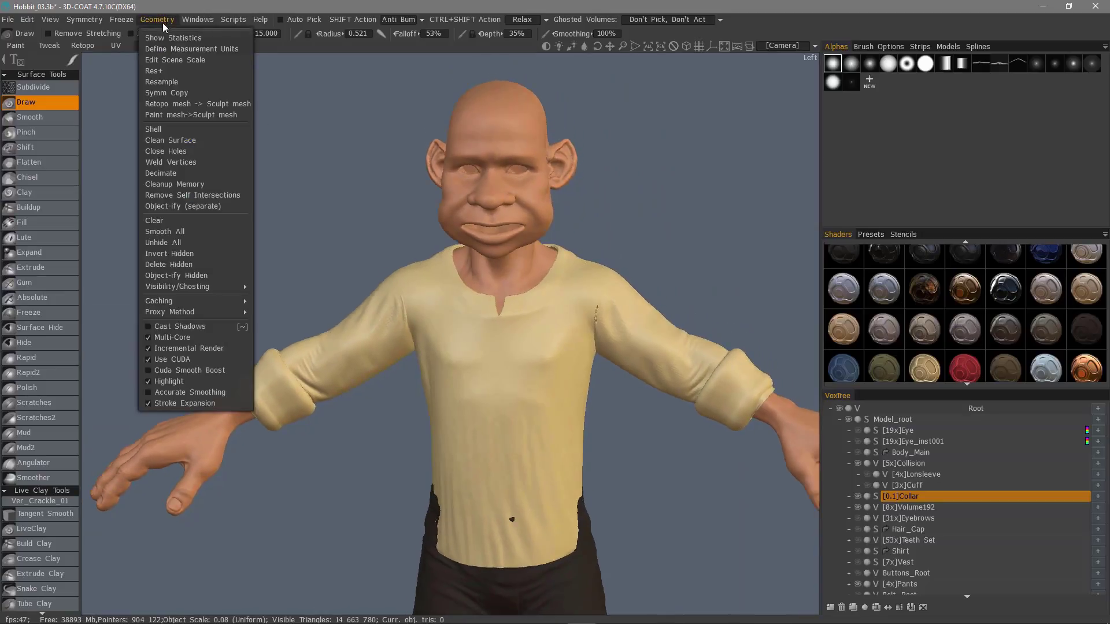
{"action": "left_click", "coordinate": [194, 104]}
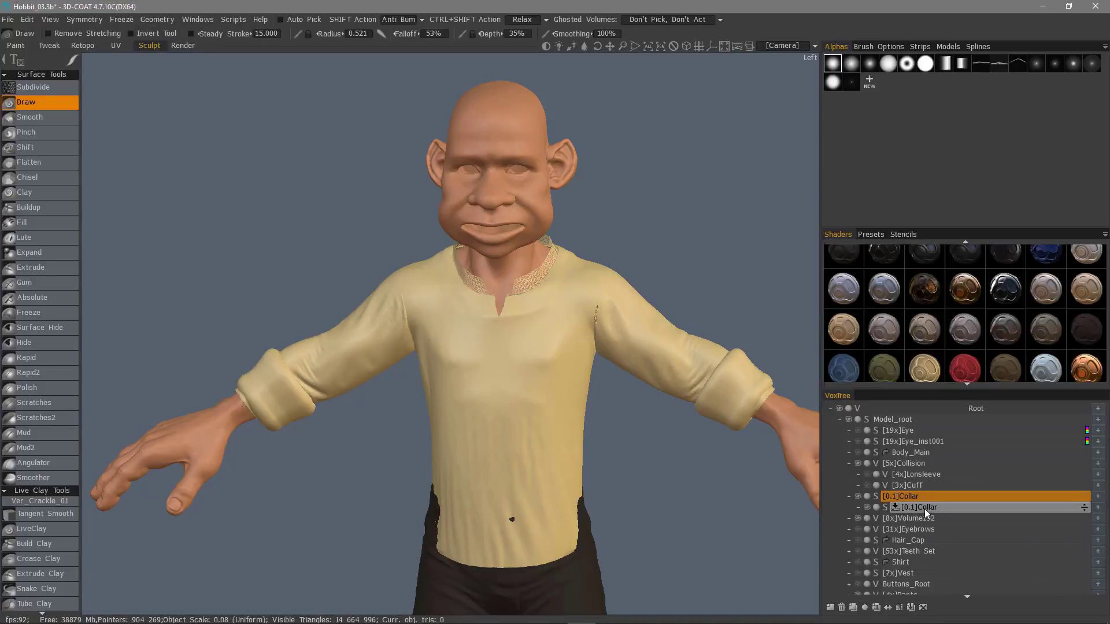
{"action": "left_click_drag", "start_coordinate": [1083, 509], "coordinate": [1078, 500], "text": "shift"}
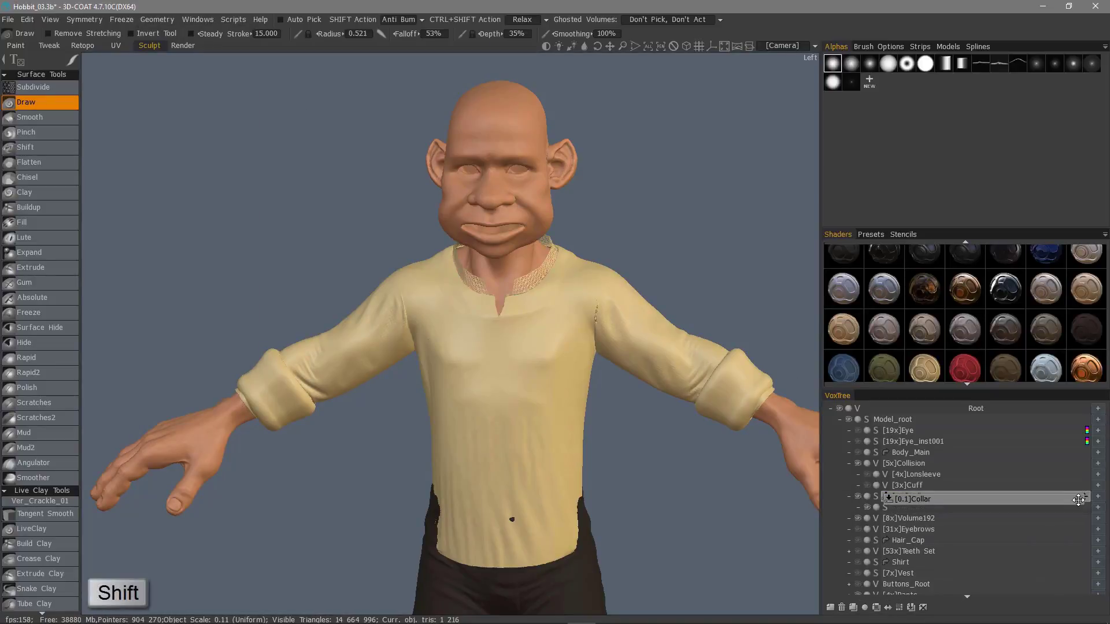
{"action": "left_click_drag", "start_coordinate": [343, 207], "coordinate": [254, 159]}
Step: Thicken the Collar volume with a wall thickness of 0.100
{"action": "right_click", "coordinate": [917, 497]}
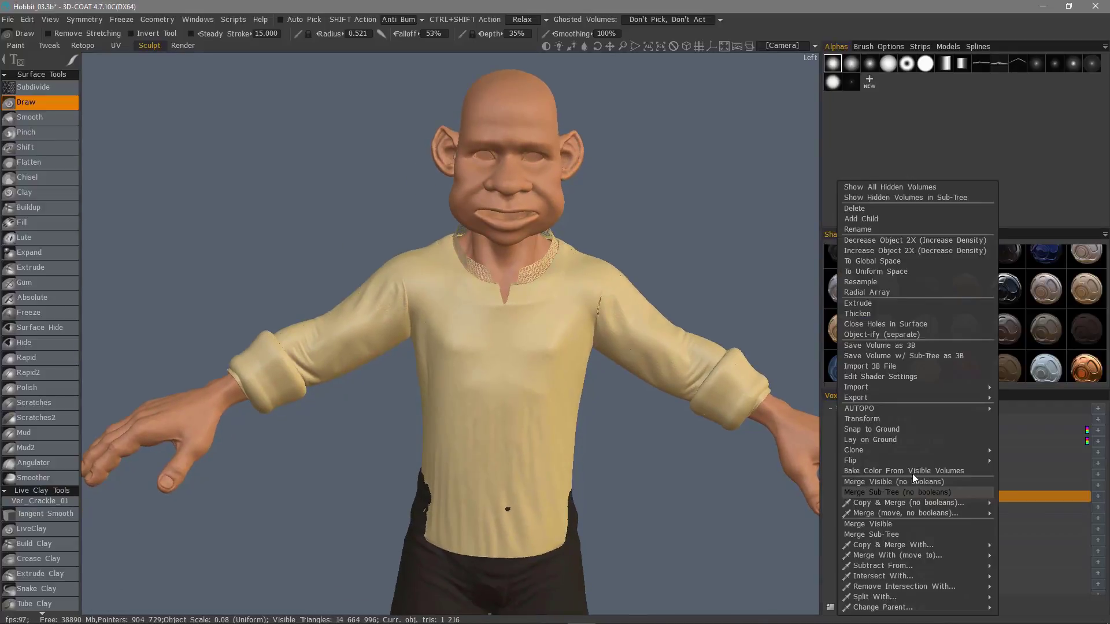
{"action": "left_click", "coordinate": [881, 313]}
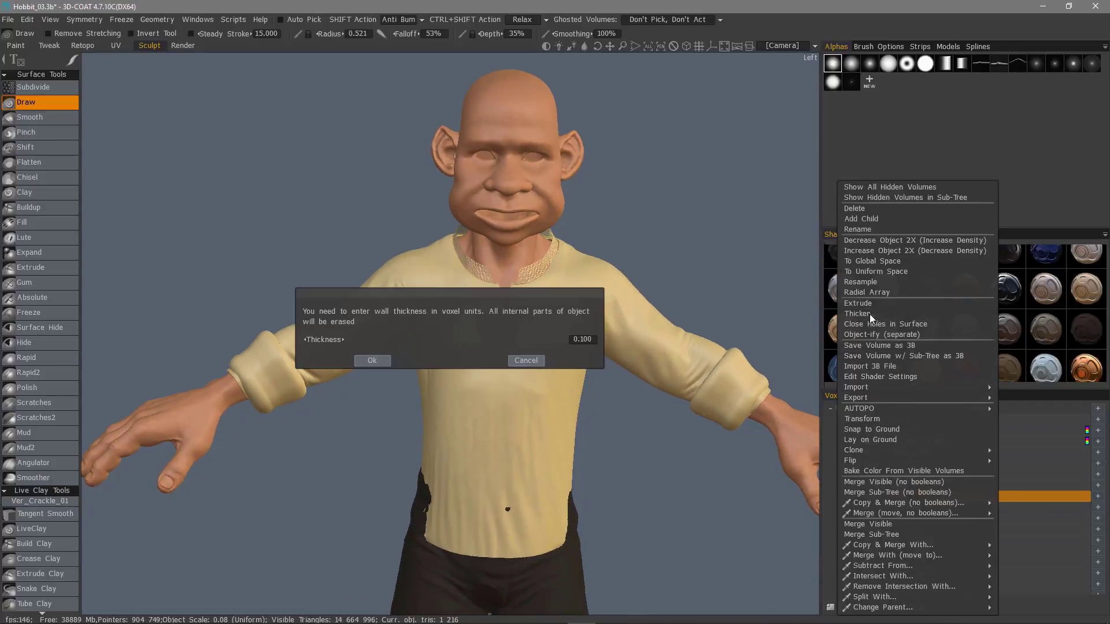
{"action": "left_click", "coordinate": [377, 360]}
{"action": "left_click_drag", "start_coordinate": [277, 243], "coordinate": [312, 249]}
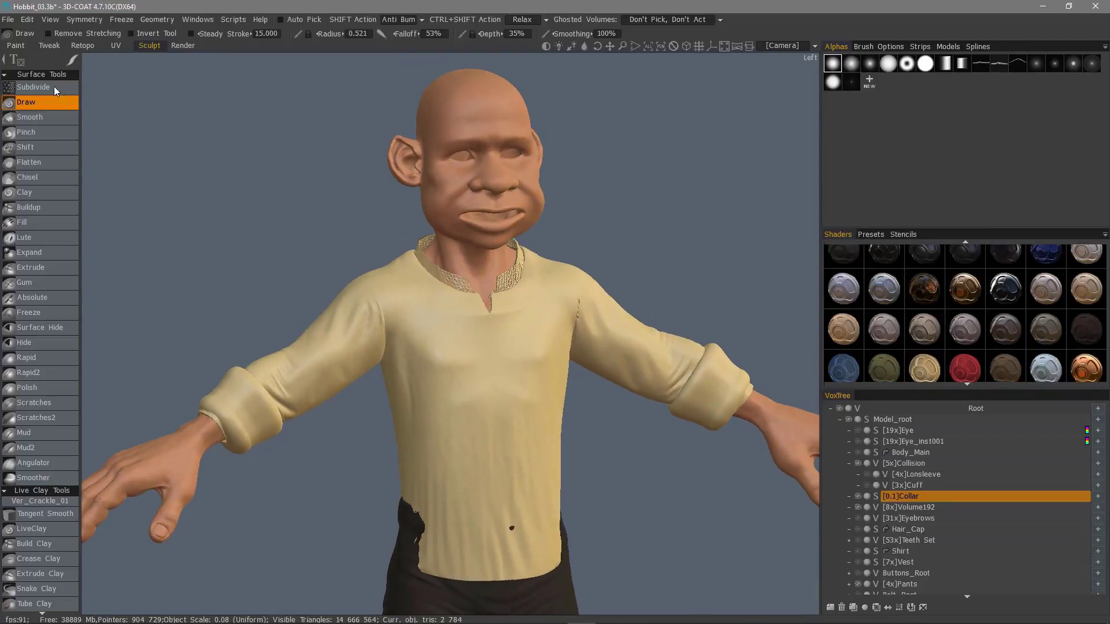
Step: Subdivide the entire thickened collar repeatedly with the surface Subdivide tool to smooth it
{"action": "left_click", "coordinate": [53, 87]}
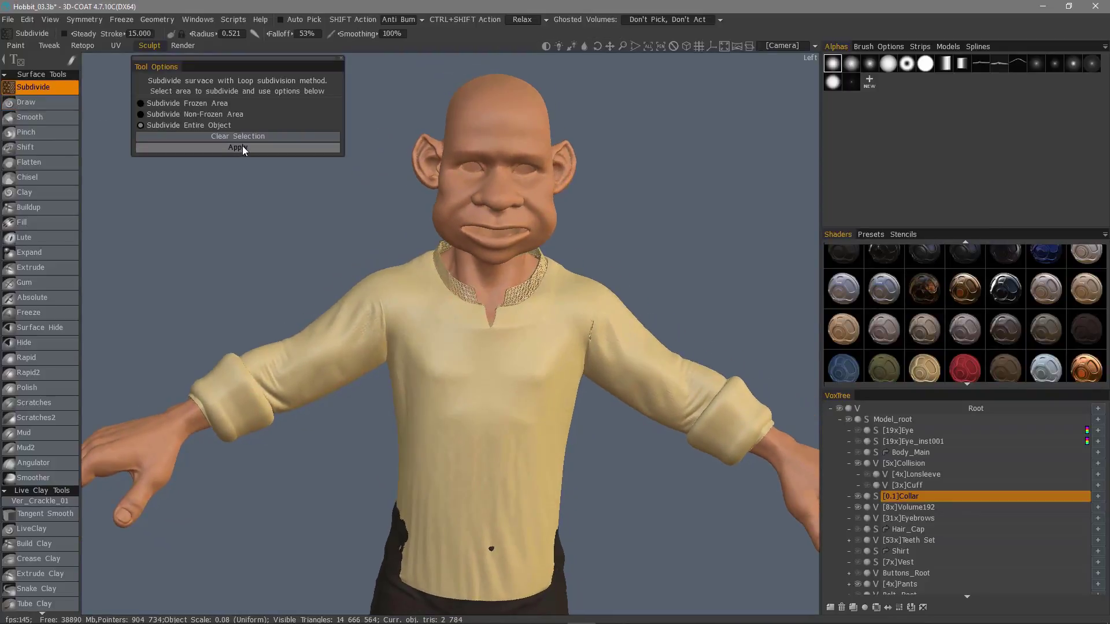
{"action": "left_click", "coordinate": [242, 147]}
{"action": "left_click", "coordinate": [243, 148]}
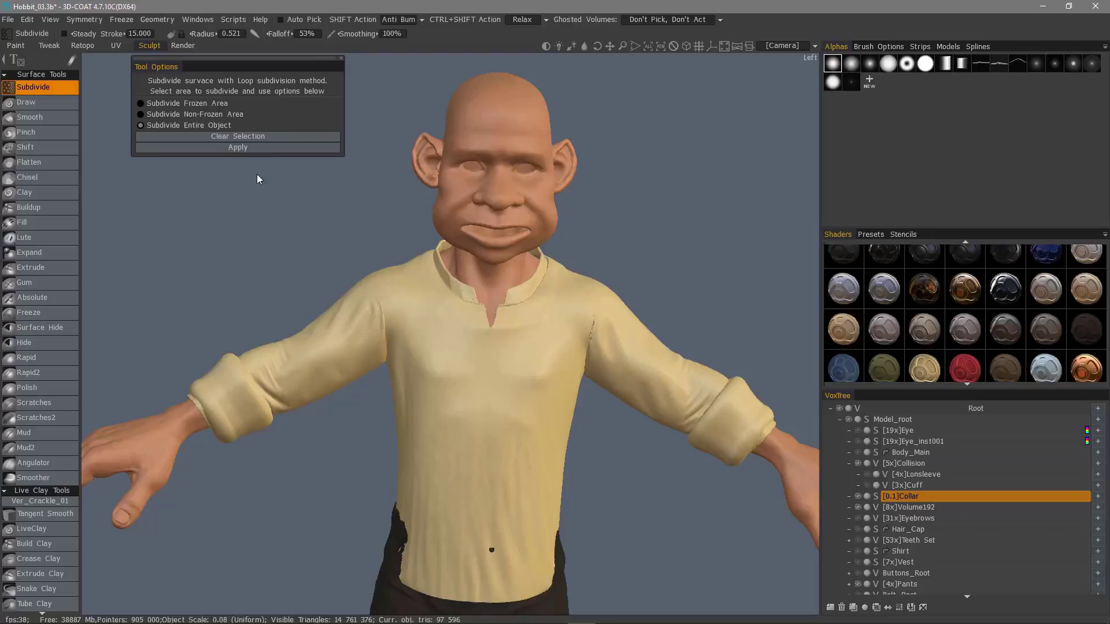
{"action": "left_click_drag", "start_coordinate": [619, 442], "coordinate": [638, 402]}
{"action": "scroll", "coordinate": [717, 451], "scroll_direction": "up", "scroll_amount": 2}
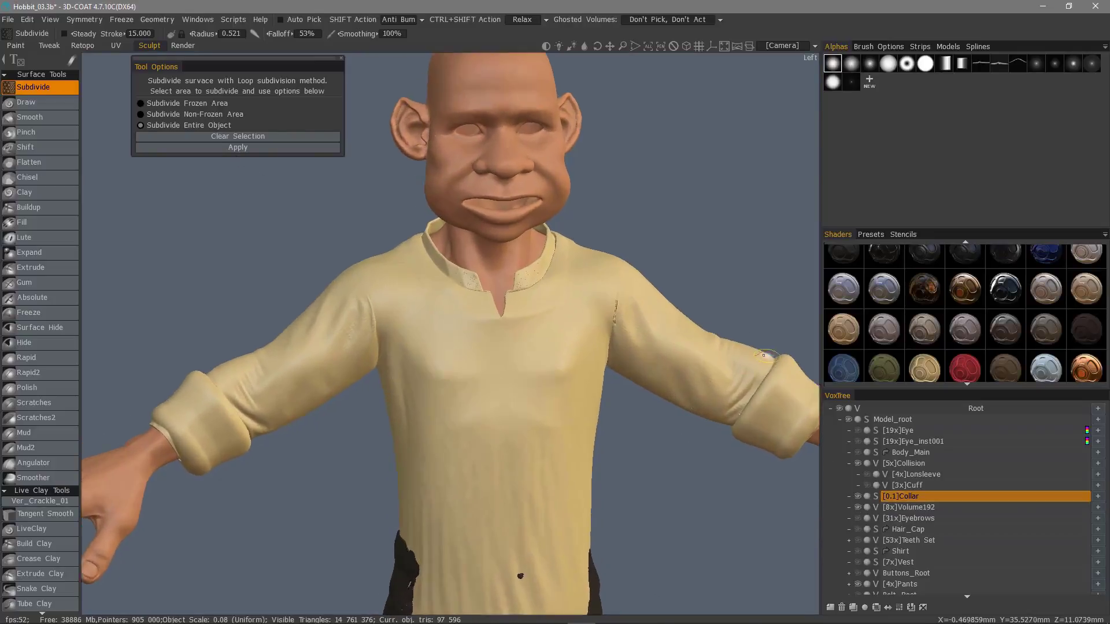
{"action": "left_click_drag", "start_coordinate": [682, 457], "coordinate": [737, 386]}
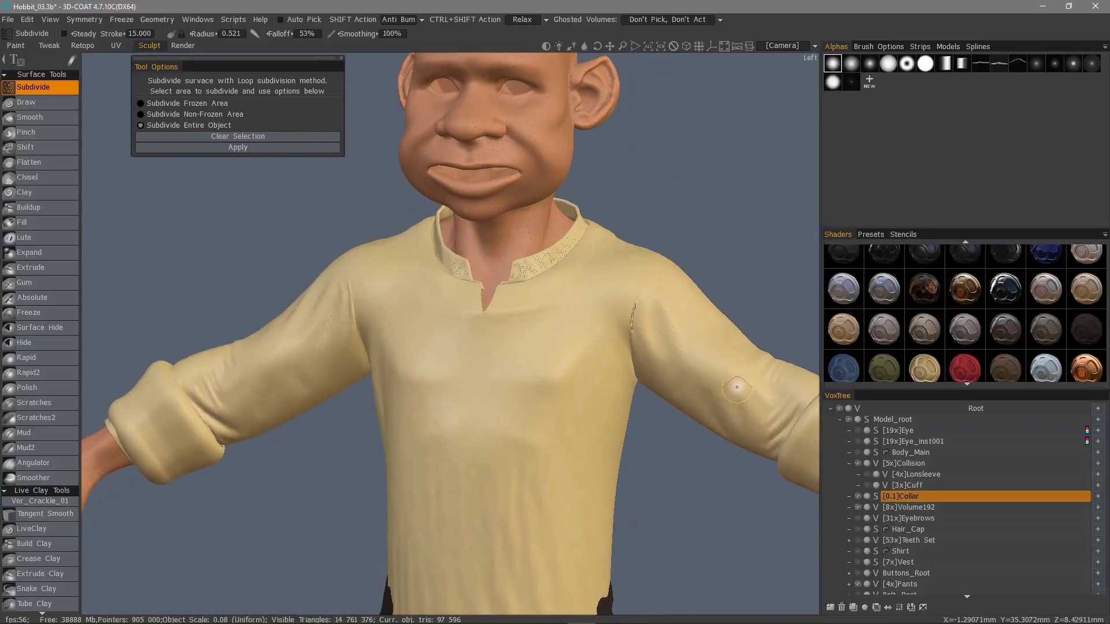
{"action": "scroll", "coordinate": [741, 395], "scroll_direction": "down", "scroll_amount": 2}
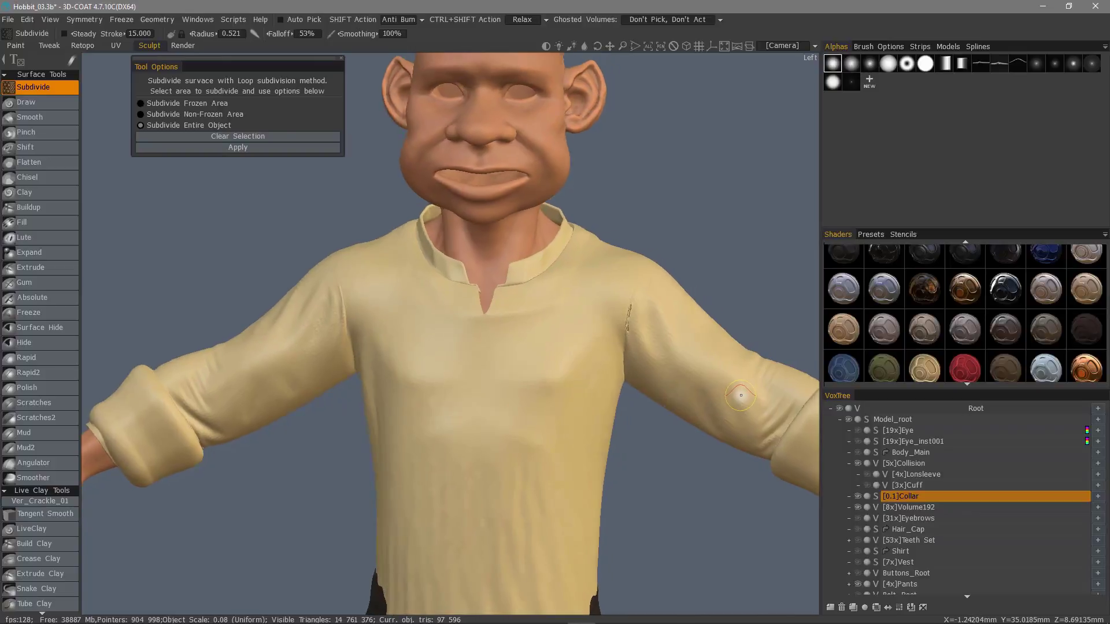
{"action": "left_click_drag", "start_coordinate": [376, 341], "coordinate": [413, 393]}
Step: Rename the converted shirt volume, Volume192, as Shirt and turn on its ghost mode
{"action": "double_click", "coordinate": [983, 507]}
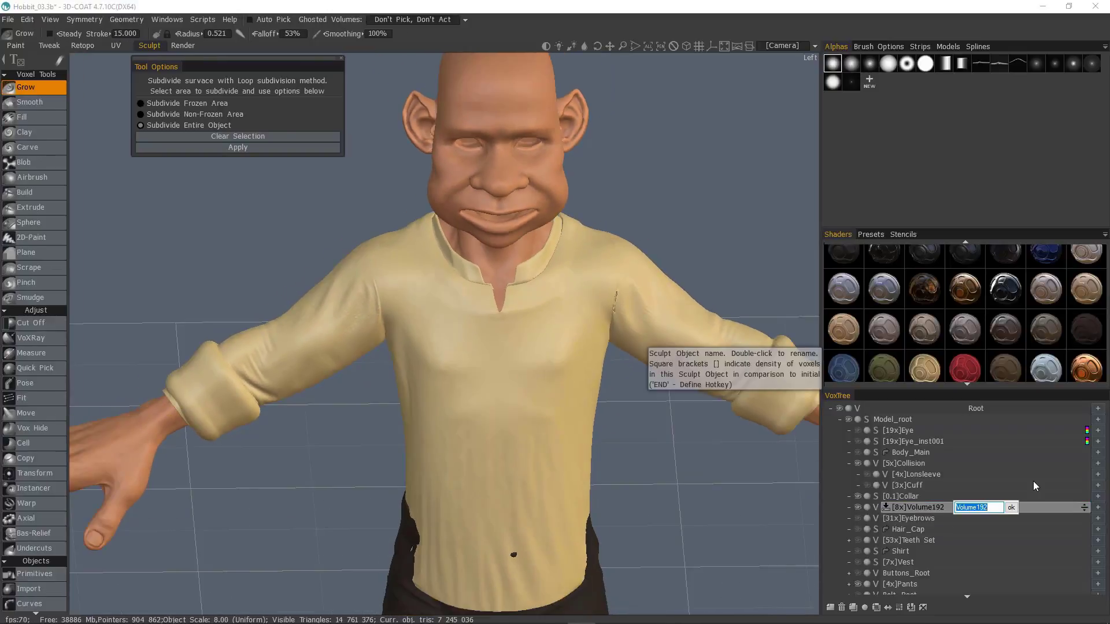
{"action": "type", "text": "Shirt"}
{"action": "key", "text": "Return"}
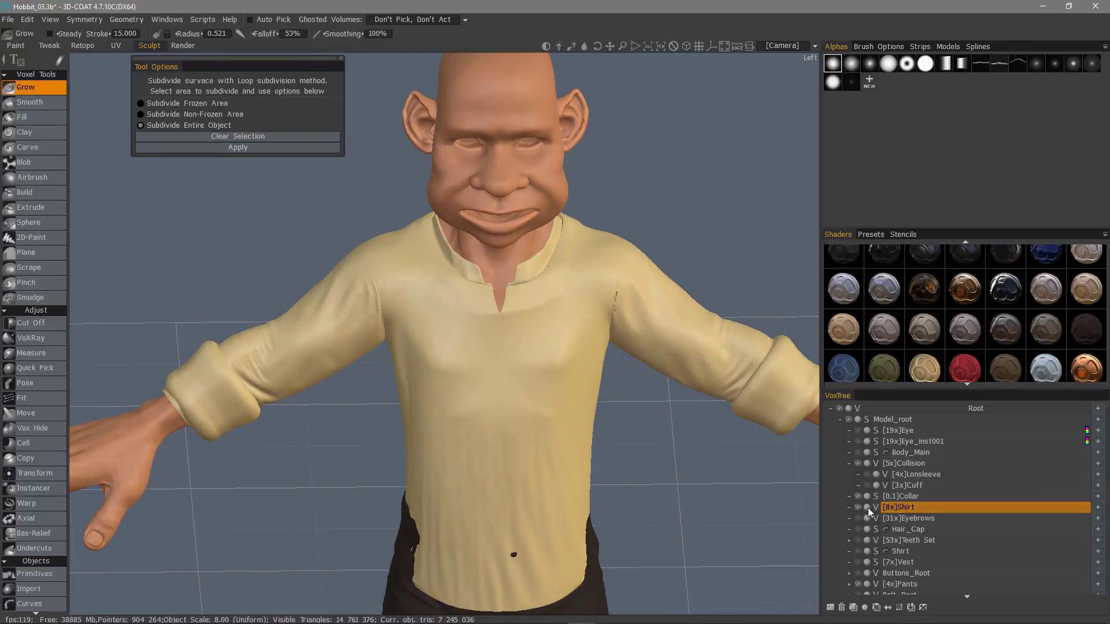
{"action": "left_click", "coordinate": [867, 508]}
{"action": "left_click_drag", "start_coordinate": [376, 325], "coordinate": [416, 329]}
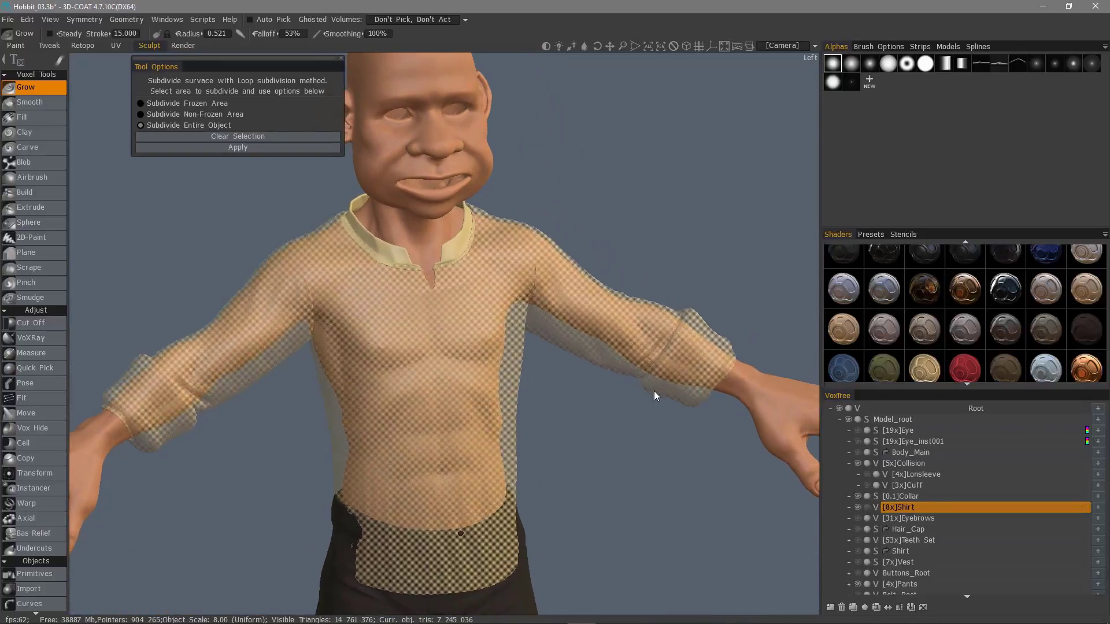
{"action": "mouse_move", "coordinate": [657, 394]}
{"action": "left_mouse_down", "text": "alt"}
{"action": "mouse_move", "coordinate": [550, 289]}
{"action": "mouse_move", "coordinate": [575, 285]}
{"action": "left_mouse_up", "text": "alt"}
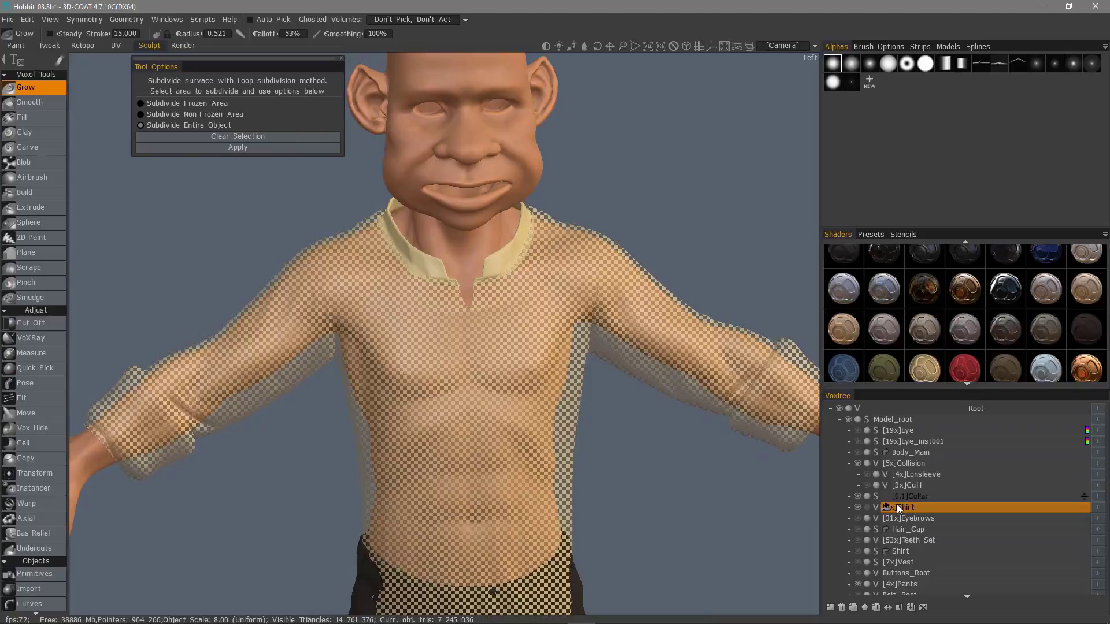
Step: Reshape the Collar volume around the neckline with the Move tool so it follows the ghosted shirt at the front, sides and back
{"action": "left_click", "coordinate": [917, 496]}
{"action": "left_click_drag", "start_coordinate": [768, 399], "coordinate": [542, 320]}
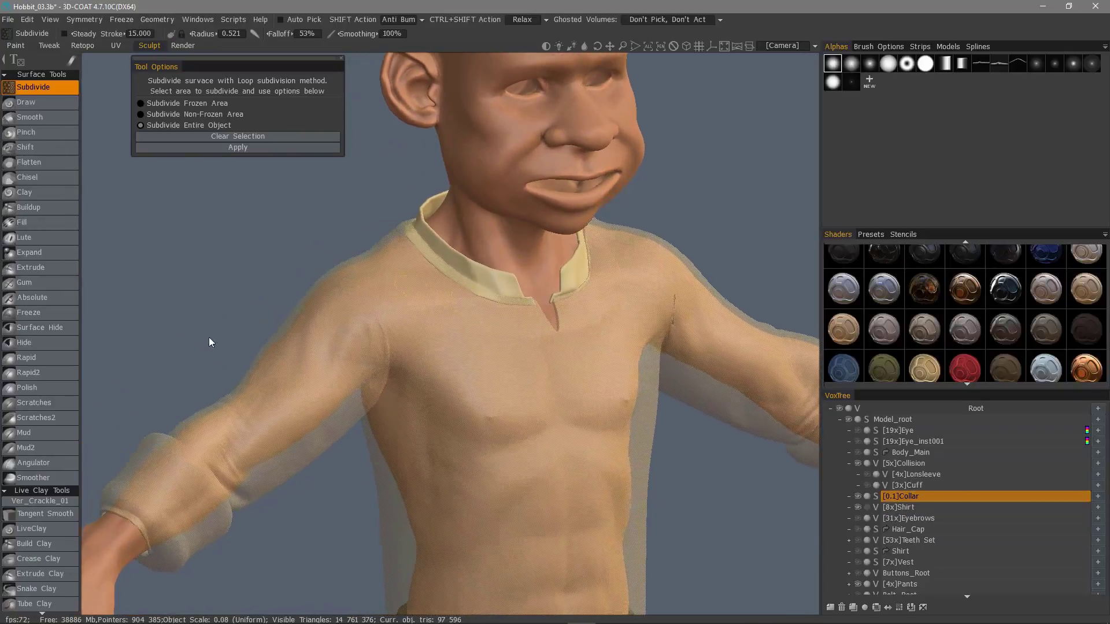
{"action": "left_click_drag", "start_coordinate": [26, 561], "coordinate": [63, 159]}
{"action": "scroll", "coordinate": [57, 469], "scroll_direction": "down", "scroll_amount": 8}
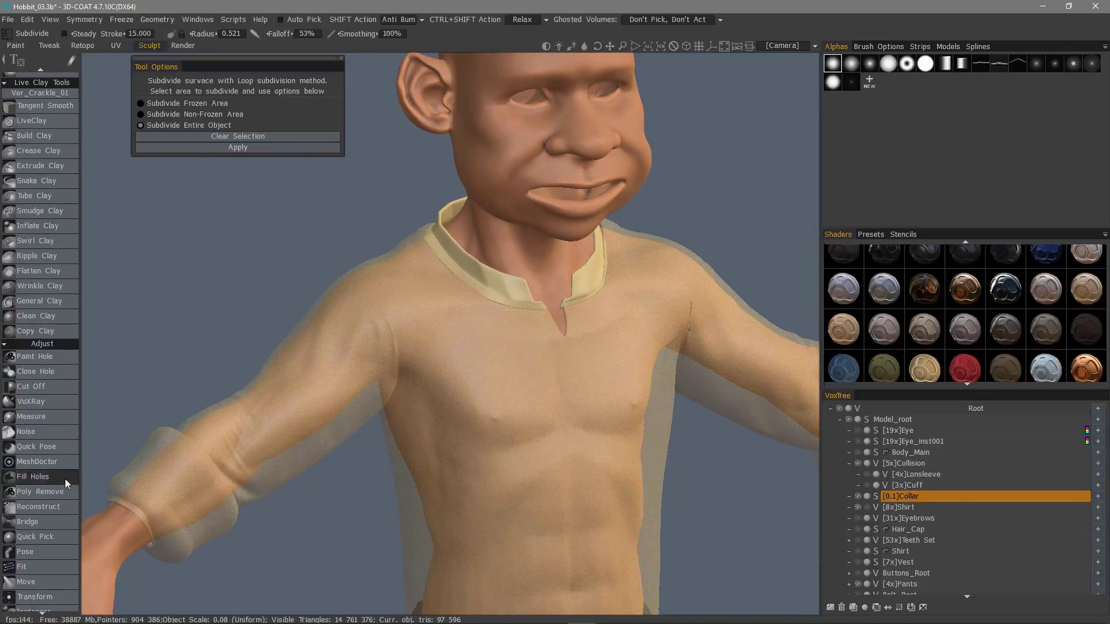
{"action": "left_click", "coordinate": [82, 462]}
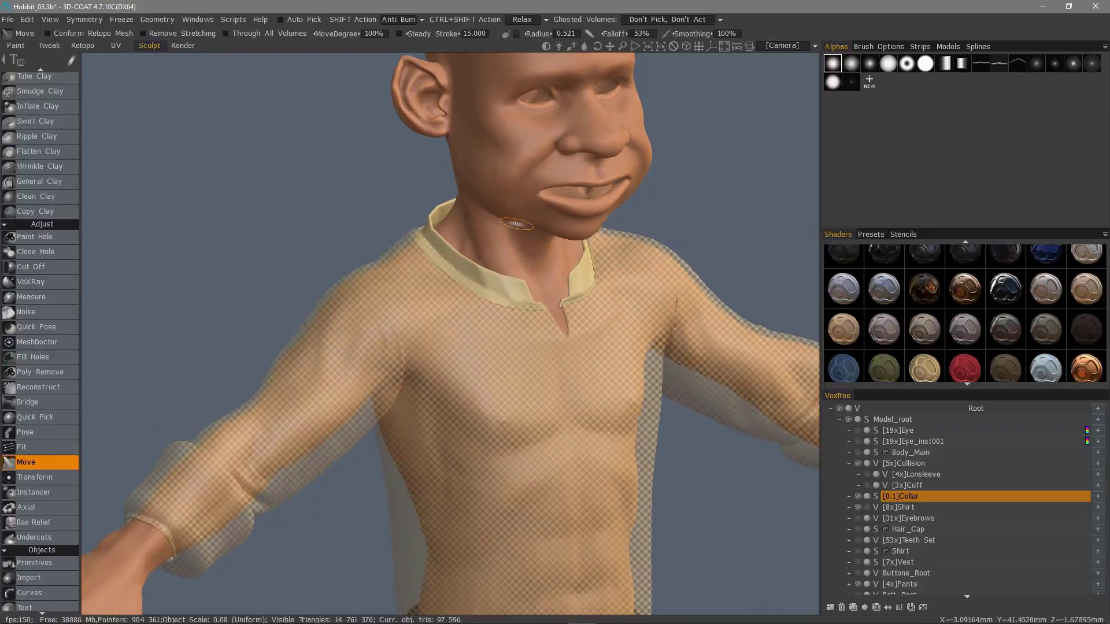
{"action": "left_click_drag", "start_coordinate": [635, 307], "coordinate": [700, 318], "text": "alt"}
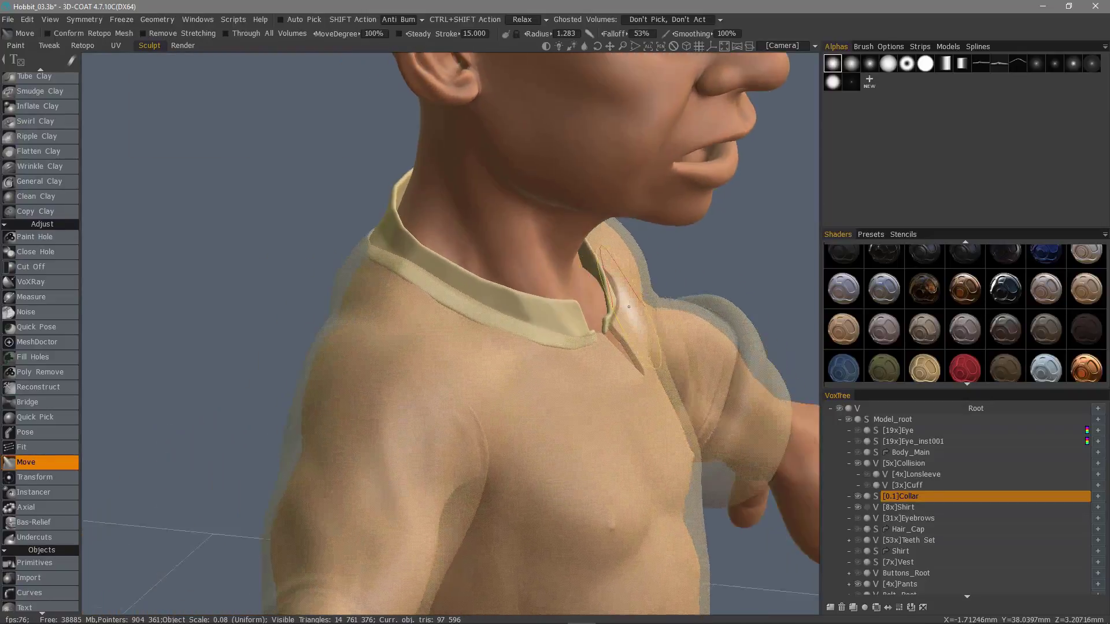
{"action": "right_click_drag", "start_coordinate": [700, 318], "coordinate": [658, 261], "text": "alt"}
{"action": "mouse_move", "coordinate": [649, 267]}
{"action": "left_mouse_down", "text": "alt"}
{"action": "mouse_move", "coordinate": [684, 248]}
{"action": "mouse_move", "coordinate": [636, 248]}
{"action": "mouse_move", "coordinate": [607, 265]}
{"action": "left_mouse_up", "text": "alt"}
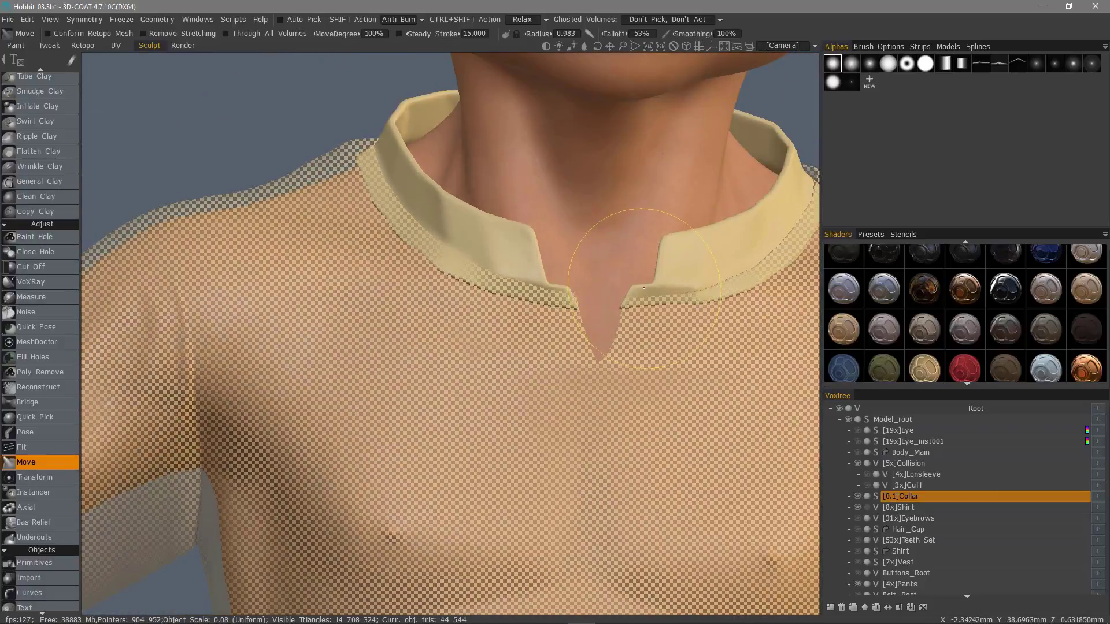
{"action": "mouse_move", "coordinate": [695, 281]}
{"action": "left_mouse_down", "text": "alt"}
{"action": "mouse_move", "coordinate": [626, 271]}
{"action": "mouse_move", "coordinate": [603, 285]}
{"action": "mouse_move", "coordinate": [630, 266]}
{"action": "mouse_move", "coordinate": [636, 211]}
{"action": "mouse_move", "coordinate": [701, 148]}
{"action": "mouse_move", "coordinate": [714, 185]}
{"action": "left_mouse_up", "text": "alt"}
{"action": "right_click_drag", "start_coordinate": [715, 185], "coordinate": [668, 370], "text": "alt"}
{"action": "left_click_drag", "start_coordinate": [668, 370], "coordinate": [665, 309], "text": "alt"}
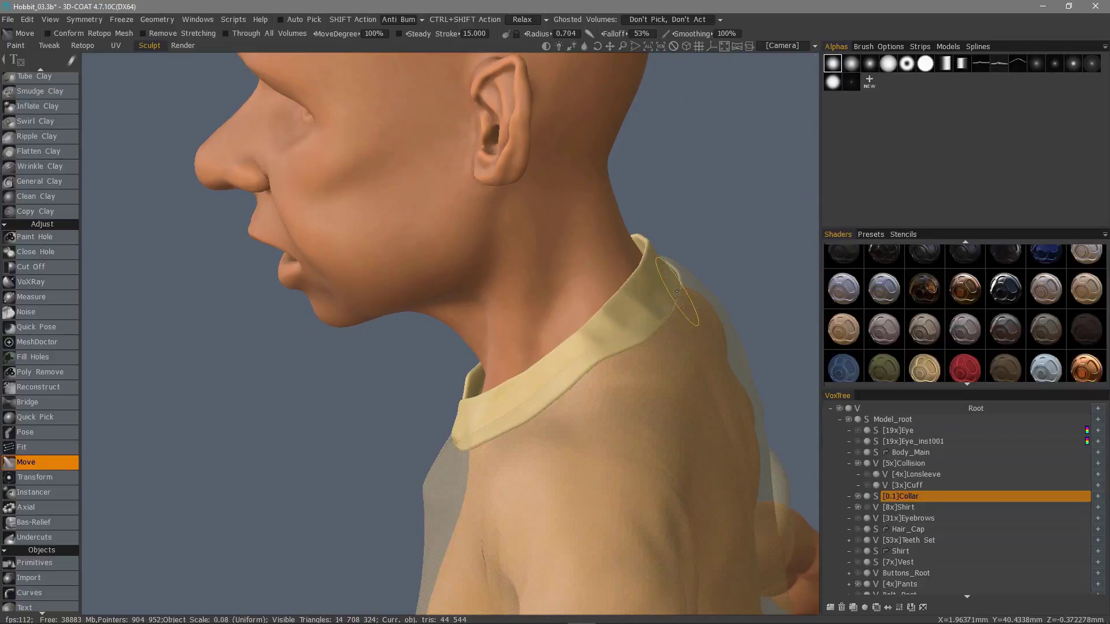
{"action": "mouse_move", "coordinate": [676, 291]}
{"action": "left_mouse_down", "text": "alt"}
{"action": "mouse_move", "coordinate": [416, 312]}
{"action": "mouse_move", "coordinate": [609, 421]}
{"action": "mouse_move", "coordinate": [585, 434]}
{"action": "mouse_move", "coordinate": [543, 348]}
{"action": "mouse_move", "coordinate": [497, 306]}
{"action": "mouse_move", "coordinate": [553, 372]}
{"action": "left_mouse_up", "text": "alt"}
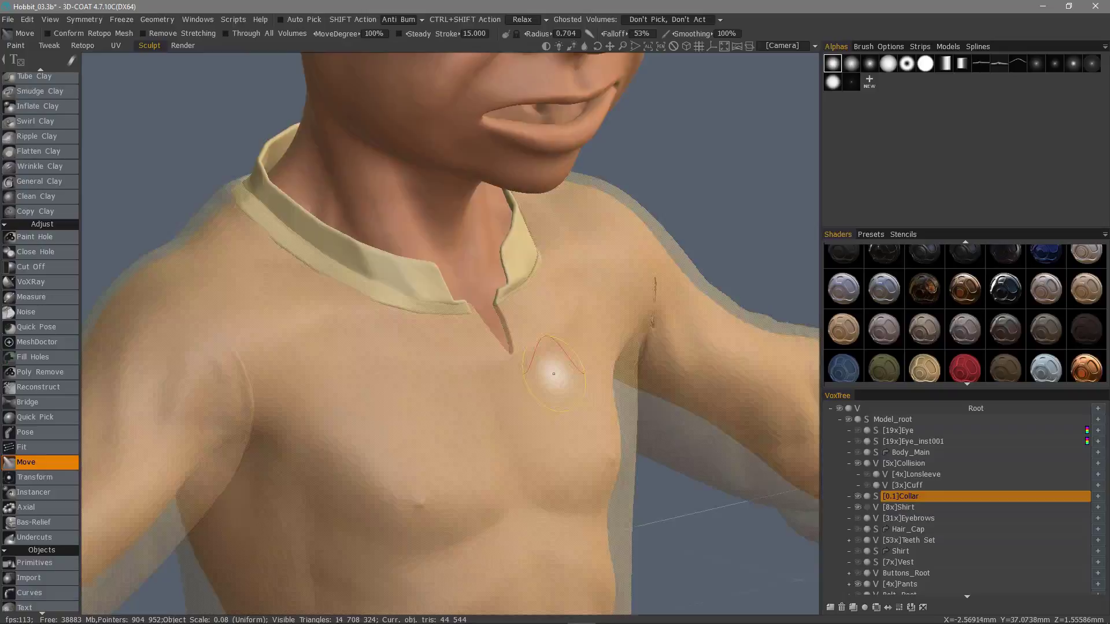
Step: Turn off the Shirt volume's ghost mode and assign it the tan shader
{"action": "right_click_drag", "start_coordinate": [552, 371], "coordinate": [809, 387], "text": "alt"}
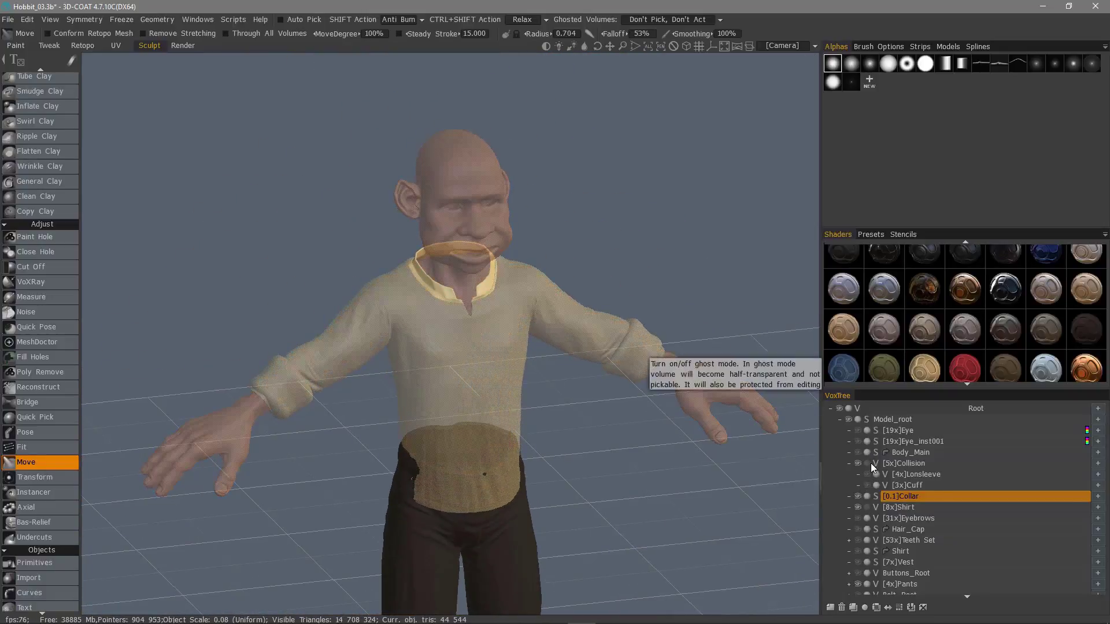
{"action": "left_click", "coordinate": [865, 508]}
{"action": "left_click_drag", "start_coordinate": [810, 489], "coordinate": [803, 429], "text": "alt"}
{"action": "left_click", "coordinate": [914, 369]}
{"action": "left_click", "coordinate": [914, 508]}
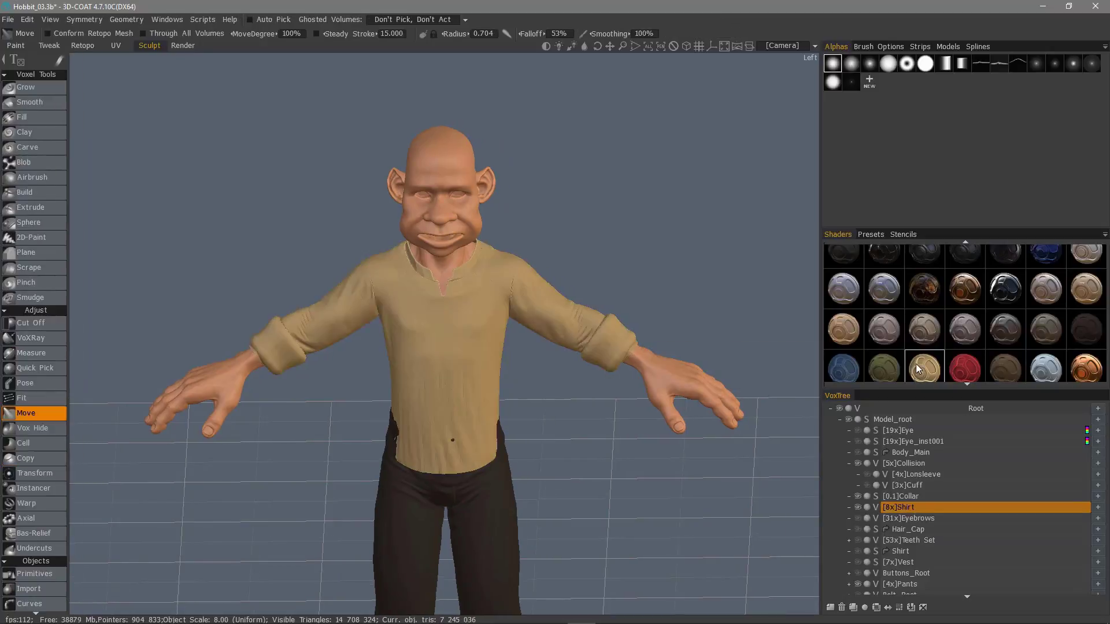
Step: Even out the shirt's back hem above the trousers using the Move tool with a radius of 3.365
{"action": "mouse_move", "coordinate": [780, 469]}
{"action": "left_mouse_down", "text": "alt"}
{"action": "mouse_move", "coordinate": [840, 489]}
{"action": "mouse_move", "coordinate": [835, 512]}
{"action": "left_mouse_up", "text": "alt"}
{"action": "right_click_drag", "start_coordinate": [484, 375], "coordinate": [508, 376]}
{"action": "mouse_move", "coordinate": [509, 375]}
{"action": "left_mouse_down", "text": "alt"}
{"action": "mouse_move", "coordinate": [520, 360]}
{"action": "mouse_move", "coordinate": [533, 397]}
{"action": "mouse_move", "coordinate": [540, 385]}
{"action": "left_mouse_up", "text": "alt"}
{"action": "mouse_move", "coordinate": [540, 385]}
{"action": "left_mouse_down", "text": "alt"}
{"action": "mouse_move", "coordinate": [514, 396]}
{"action": "mouse_move", "coordinate": [526, 394]}
{"action": "mouse_move", "coordinate": [471, 378]}
{"action": "left_mouse_up", "text": "alt"}
{"action": "mouse_move", "coordinate": [576, 399]}
{"action": "left_mouse_down", "text": "alt"}
{"action": "mouse_move", "coordinate": [568, 374]}
{"action": "mouse_move", "coordinate": [555, 377]}
{"action": "left_mouse_up", "text": "alt"}
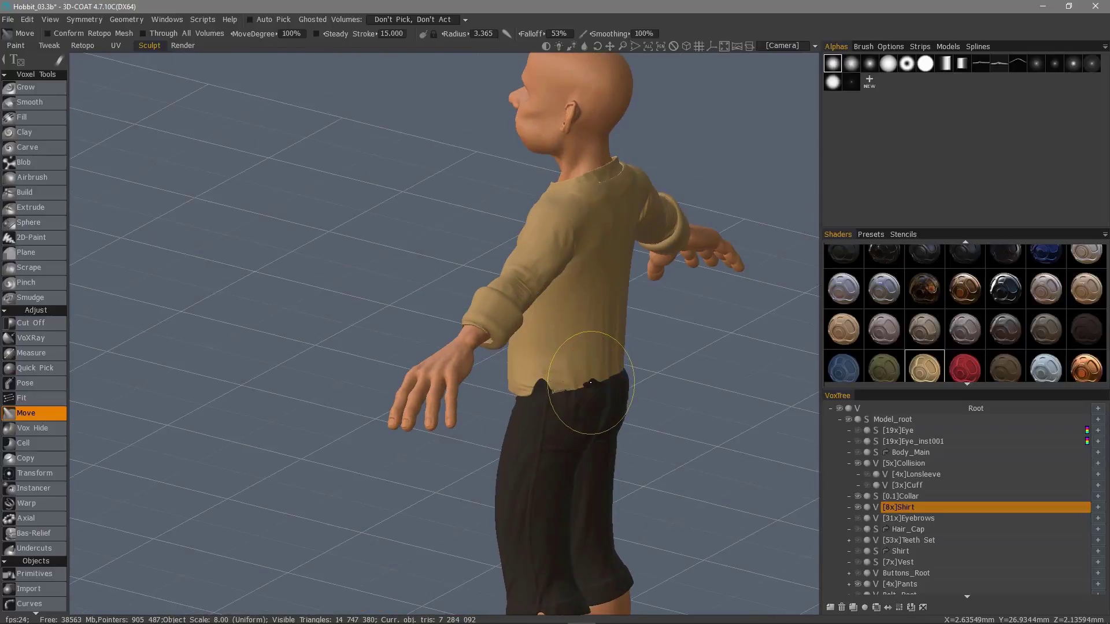
{"action": "left_click_drag", "start_coordinate": [593, 382], "coordinate": [555, 392]}
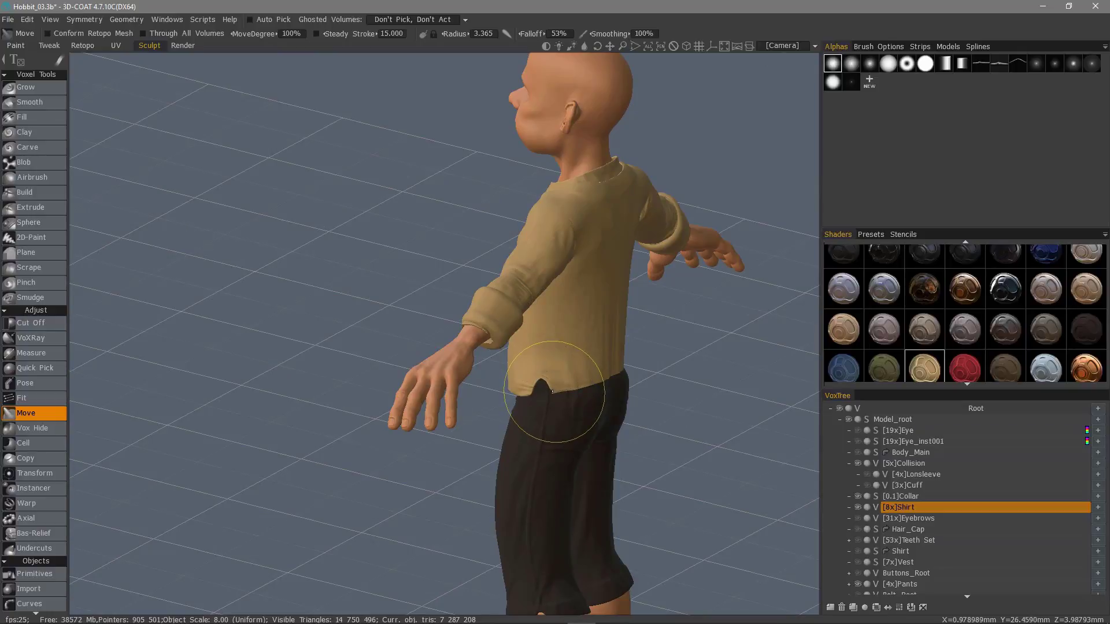
Step: Pull down the notched shirt hem at the character's right hip with the Move tool, reducing the brush radius to 2.418
{"action": "mouse_move", "coordinate": [769, 462]}
{"action": "left_mouse_down", "text": "alt"}
{"action": "mouse_move", "coordinate": [605, 398]}
{"action": "mouse_move", "coordinate": [622, 425]}
{"action": "left_mouse_up", "text": "alt"}
{"action": "mouse_move", "coordinate": [640, 417]}
{"action": "left_mouse_down"}
{"action": "mouse_move", "coordinate": [637, 398]}
{"action": "mouse_move", "coordinate": [609, 402]}
{"action": "mouse_move", "coordinate": [624, 408]}
{"action": "mouse_move", "coordinate": [657, 386]}
{"action": "mouse_move", "coordinate": [593, 336]}
{"action": "mouse_move", "coordinate": [523, 335]}
{"action": "left_mouse_up"}
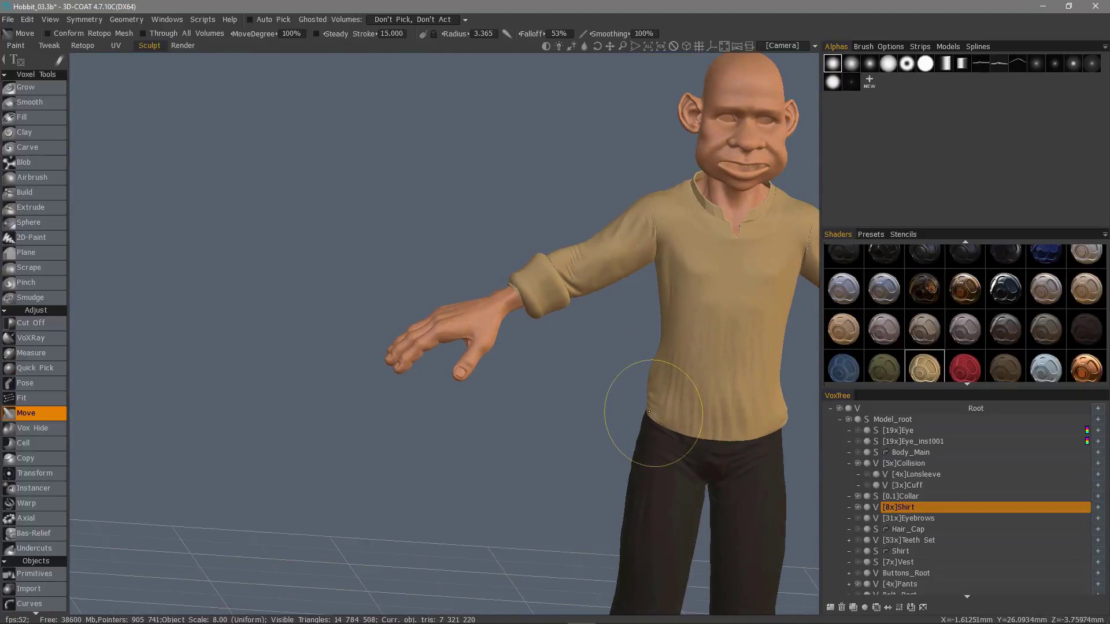
{"action": "left_click_drag", "start_coordinate": [647, 411], "coordinate": [642, 409]}
{"action": "mouse_move", "coordinate": [642, 408]}
{"action": "left_mouse_down", "text": "alt"}
{"action": "mouse_move", "coordinate": [663, 396]}
{"action": "mouse_move", "coordinate": [645, 417]}
{"action": "left_mouse_up", "text": "alt"}
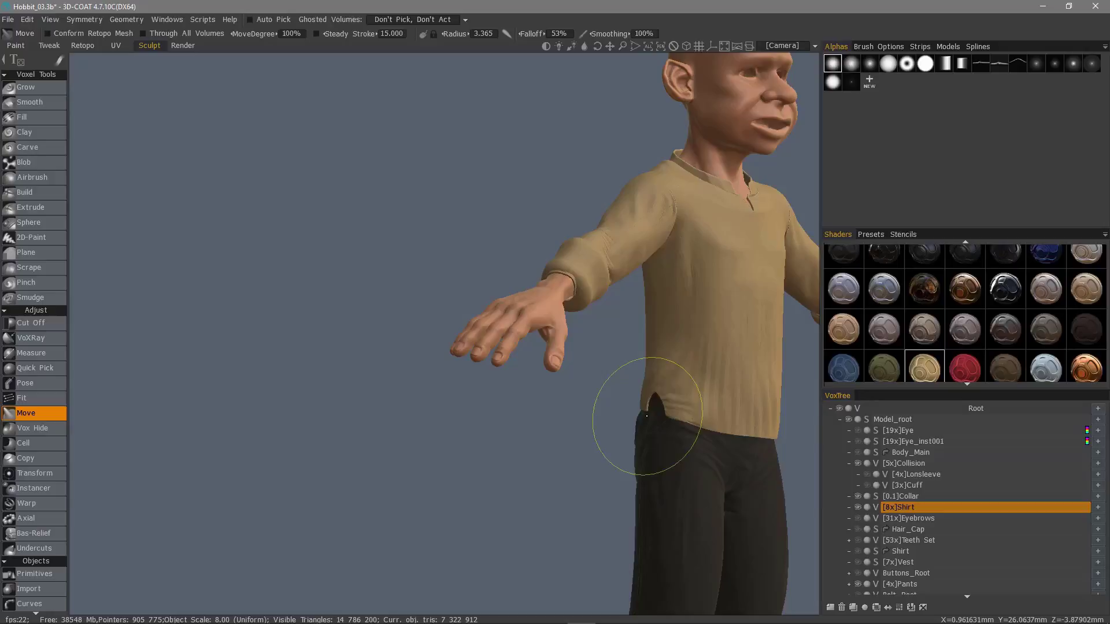
{"action": "left_click_drag", "start_coordinate": [694, 357], "coordinate": [656, 391], "text": "alt"}
{"action": "right_click_drag", "start_coordinate": [656, 390], "coordinate": [642, 394]}
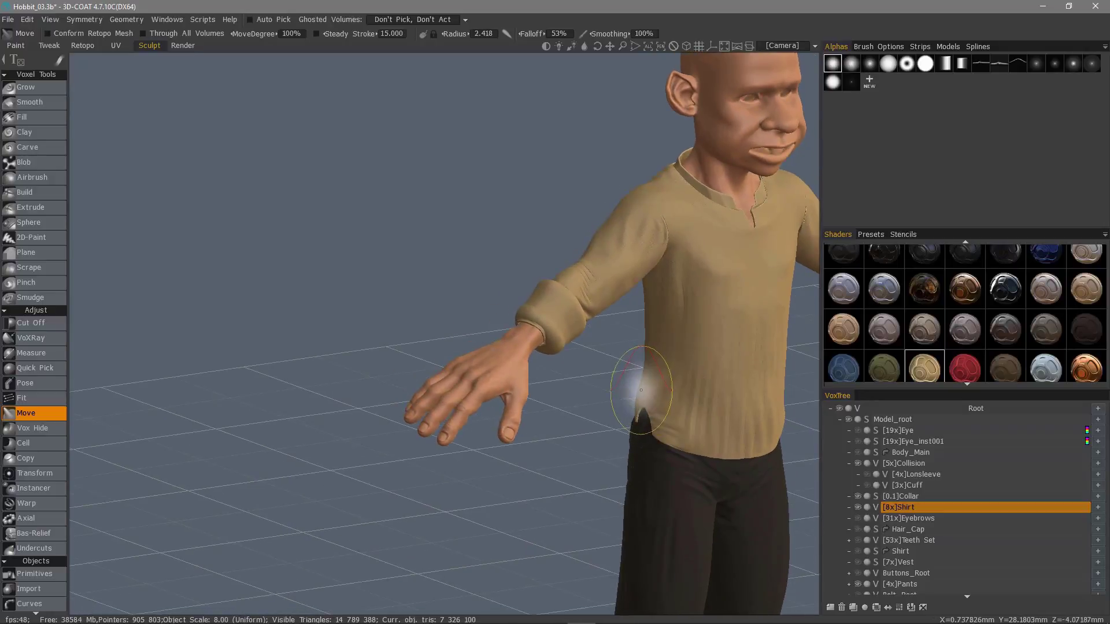
{"action": "middle_click_drag", "start_coordinate": [645, 388], "coordinate": [593, 397]}
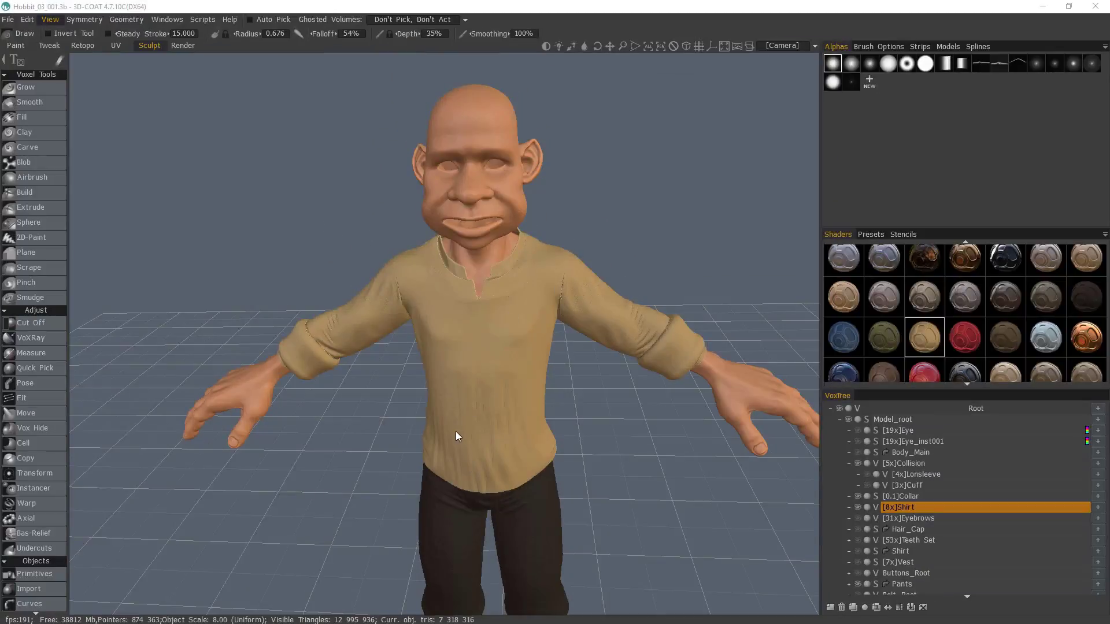
Step: Assign a shader that turns the Shirt volume muted olive and give the Collar volume the neighbouring beige shader
{"action": "left_click", "coordinate": [1005, 373]}
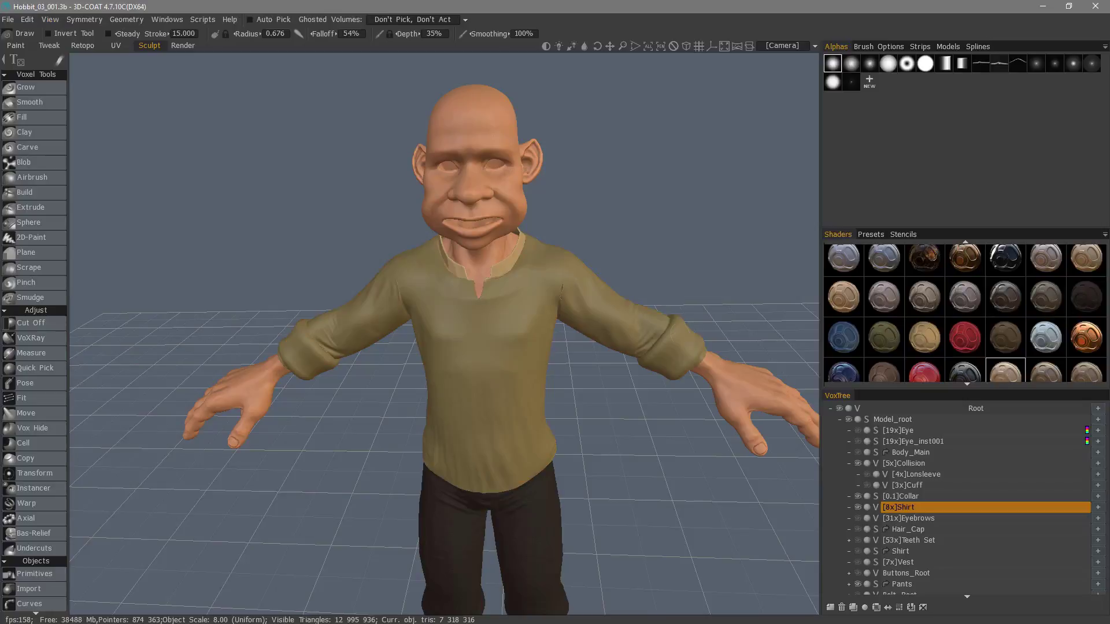
{"action": "left_click_drag", "start_coordinate": [524, 393], "coordinate": [503, 329], "text": "alt"}
{"action": "key", "text": "h"}
{"action": "left_click", "coordinate": [1046, 371]}
{"action": "left_click_drag", "start_coordinate": [254, 338], "coordinate": [322, 324], "text": "alt"}
{"action": "middle_click_drag", "start_coordinate": [322, 324], "coordinate": [237, 297], "text": "alt"}
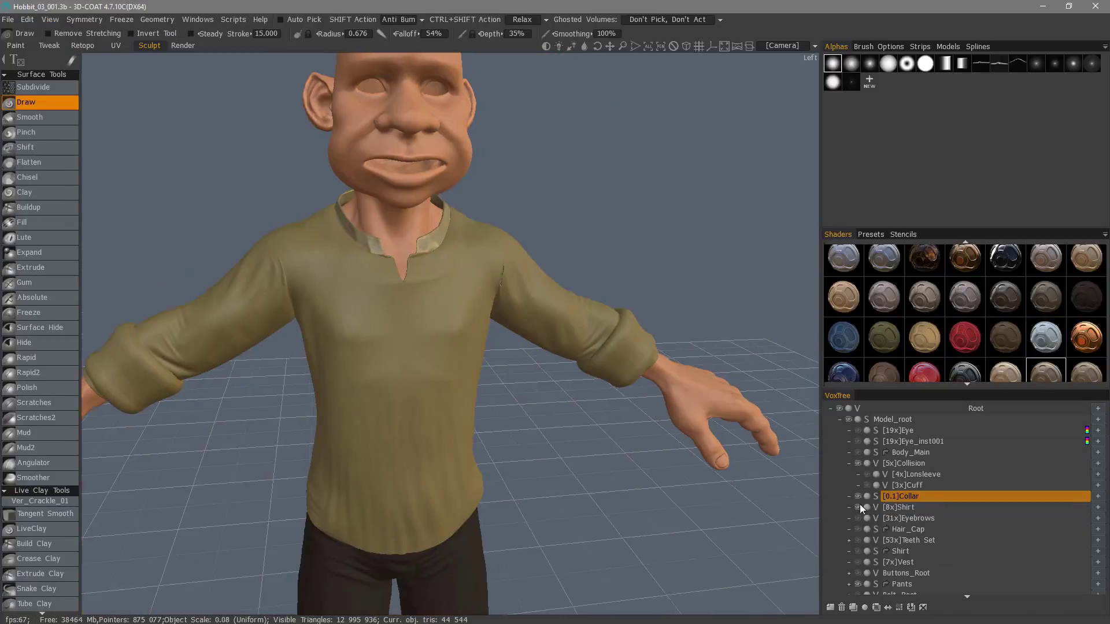
Step: Merge the Collar volume into the Shirt volume and hide all other volumes to isolate the shirt
{"action": "left_click_drag", "start_coordinate": [954, 496], "coordinate": [954, 508], "text": "shift"}
{"action": "left_click_drag", "start_coordinate": [502, 405], "coordinate": [399, 439], "text": "alt"}
{"action": "right_click_drag", "start_coordinate": [399, 439], "coordinate": [348, 420], "text": "alt"}
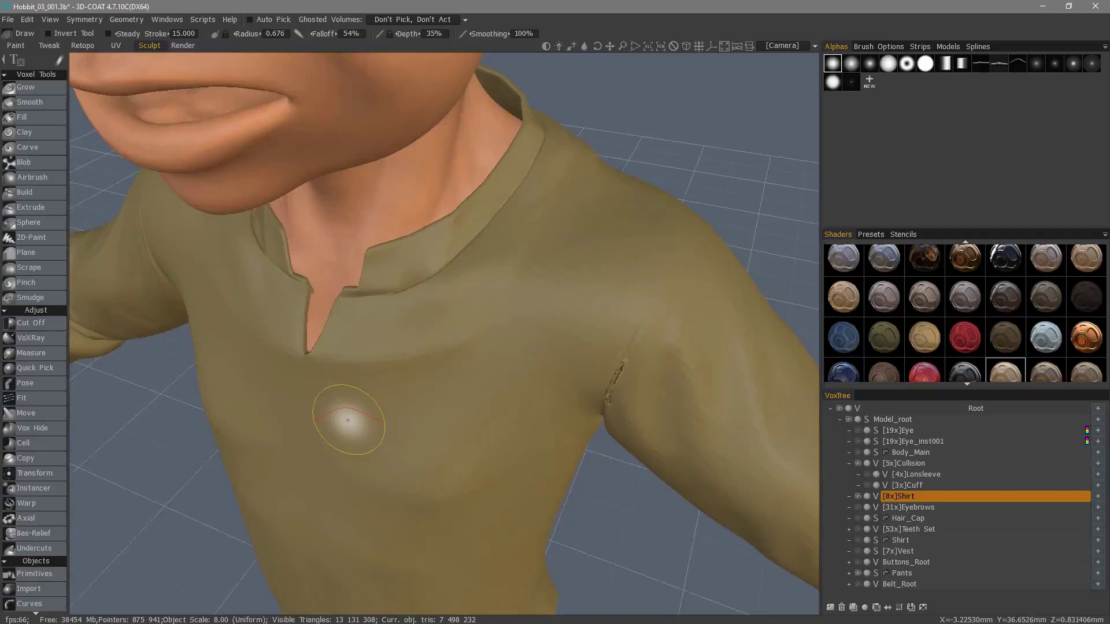
{"action": "left_click_drag", "start_coordinate": [348, 420], "coordinate": [395, 236], "text": "alt"}
{"action": "left_click", "coordinate": [858, 497], "text": "alt"}
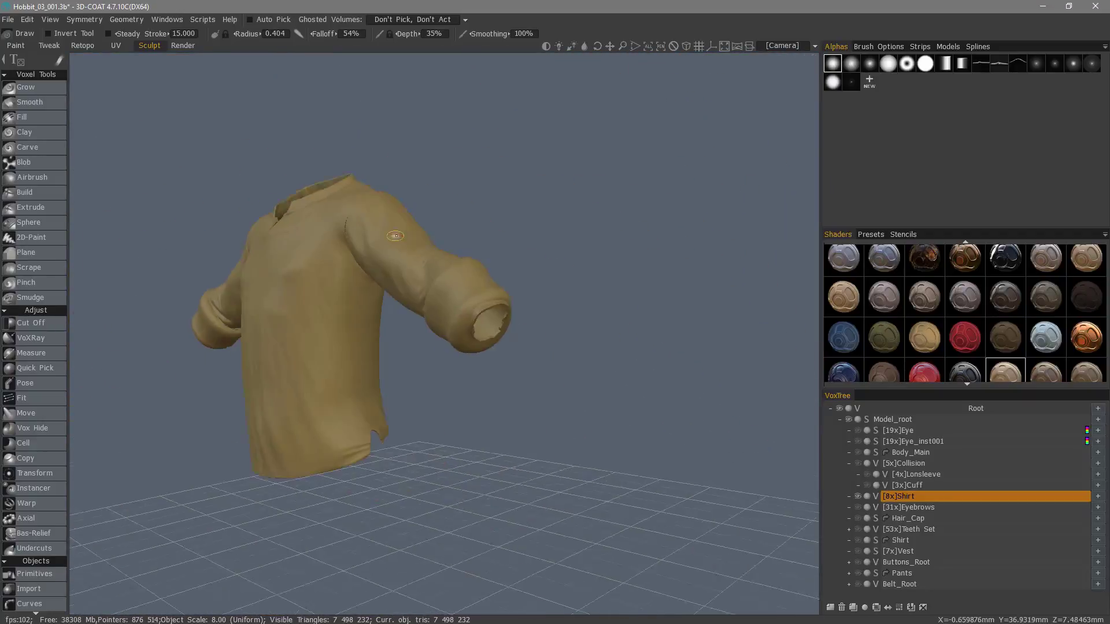
{"action": "middle_click_drag", "start_coordinate": [396, 235], "coordinate": [556, 384]}
Step: Start a cylinder primitive with radius 3.269 and height 8.171, and position and tilt it beyond the character's left cuff
{"action": "left_click", "coordinate": [35, 573]}
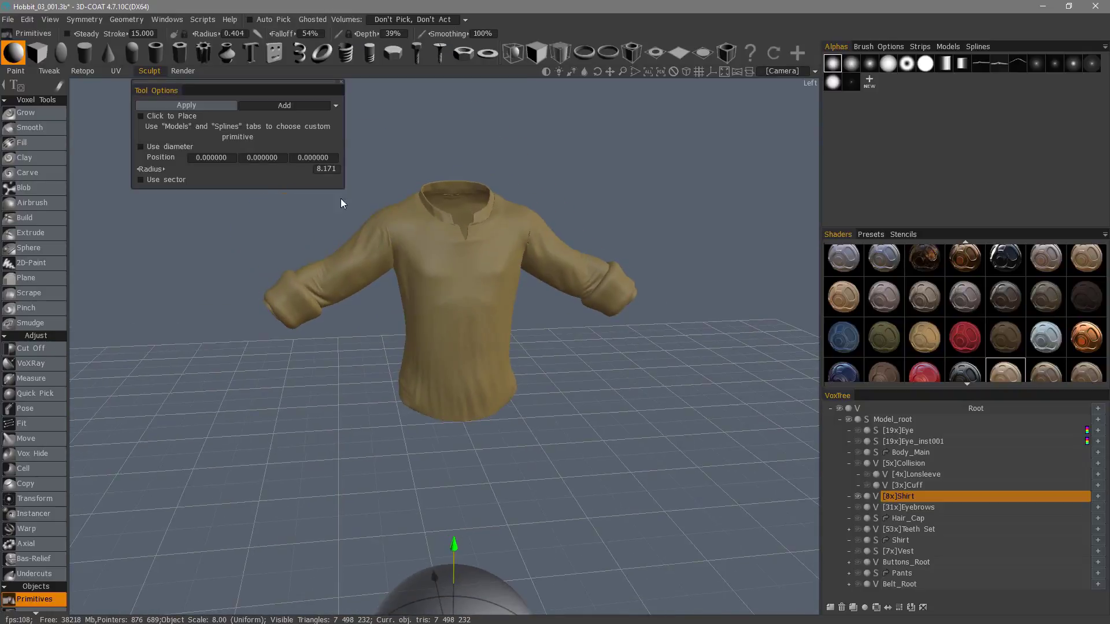
{"action": "left_click", "coordinate": [85, 53]}
{"action": "left_click_drag", "start_coordinate": [400, 196], "coordinate": [442, 324], "text": "alt"}
{"action": "left_click_drag", "start_coordinate": [453, 449], "coordinate": [471, 173]}
{"action": "left_click_drag", "start_coordinate": [563, 290], "coordinate": [550, 235]}
{"action": "left_click_drag", "start_coordinate": [405, 278], "coordinate": [427, 347], "text": "alt"}
{"action": "left_click_drag", "start_coordinate": [549, 213], "coordinate": [629, 161]}
{"action": "left_click_drag", "start_coordinate": [641, 278], "coordinate": [624, 159], "text": "alt"}
{"action": "left_click_drag", "start_coordinate": [613, 171], "coordinate": [606, 178]}
{"action": "left_click_drag", "start_coordinate": [466, 160], "coordinate": [535, 226]}
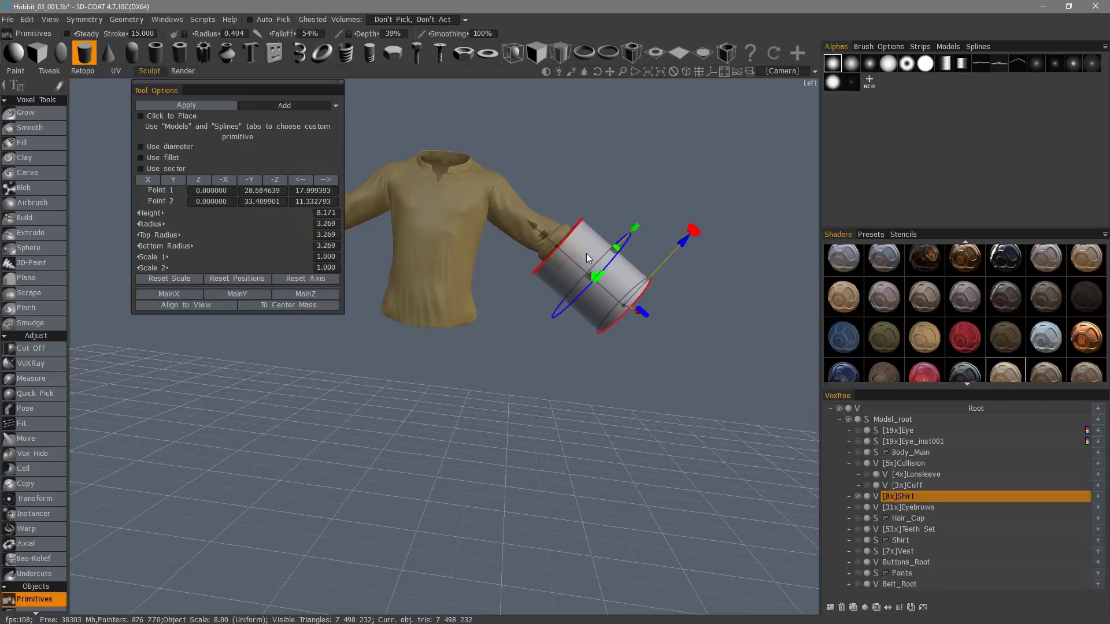
Step: Scale the cylinder primitive down to radius 1.722 and height 4.306 and move it against the character's left cuff opening
{"action": "left_click_drag", "start_coordinate": [588, 259], "coordinate": [569, 291], "text": "alt"}
{"action": "left_click_drag", "start_coordinate": [589, 231], "coordinate": [584, 246]}
{"action": "right_click_drag", "start_coordinate": [561, 200], "coordinate": [586, 231], "text": "alt"}
{"action": "left_click_drag", "start_coordinate": [598, 233], "coordinate": [567, 175]}
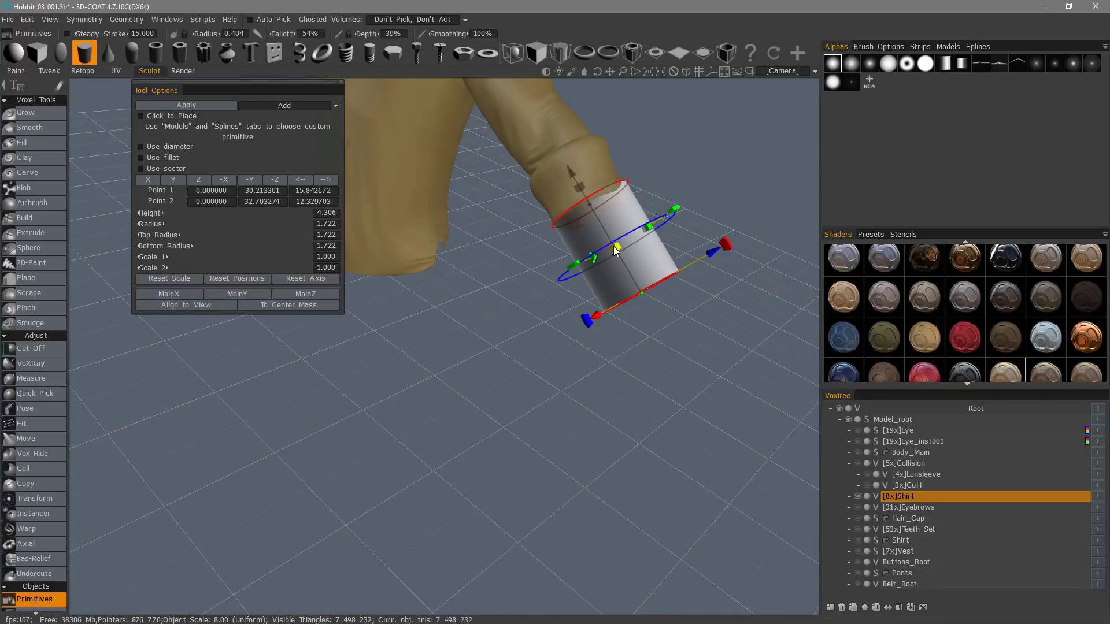
Step: Resize the cylinder to radius 1.251 and height 3.157, and align it with the axis of the left cuff opening
{"action": "left_click_drag", "start_coordinate": [615, 250], "coordinate": [646, 229]}
{"action": "left_click_drag", "start_coordinate": [647, 229], "coordinate": [650, 310], "text": "alt"}
{"action": "left_click_drag", "start_coordinate": [610, 198], "coordinate": [614, 190]}
{"action": "left_click_drag", "start_coordinate": [643, 211], "coordinate": [681, 260], "text": "alt"}
{"action": "left_click_drag", "start_coordinate": [610, 239], "coordinate": [592, 221]}
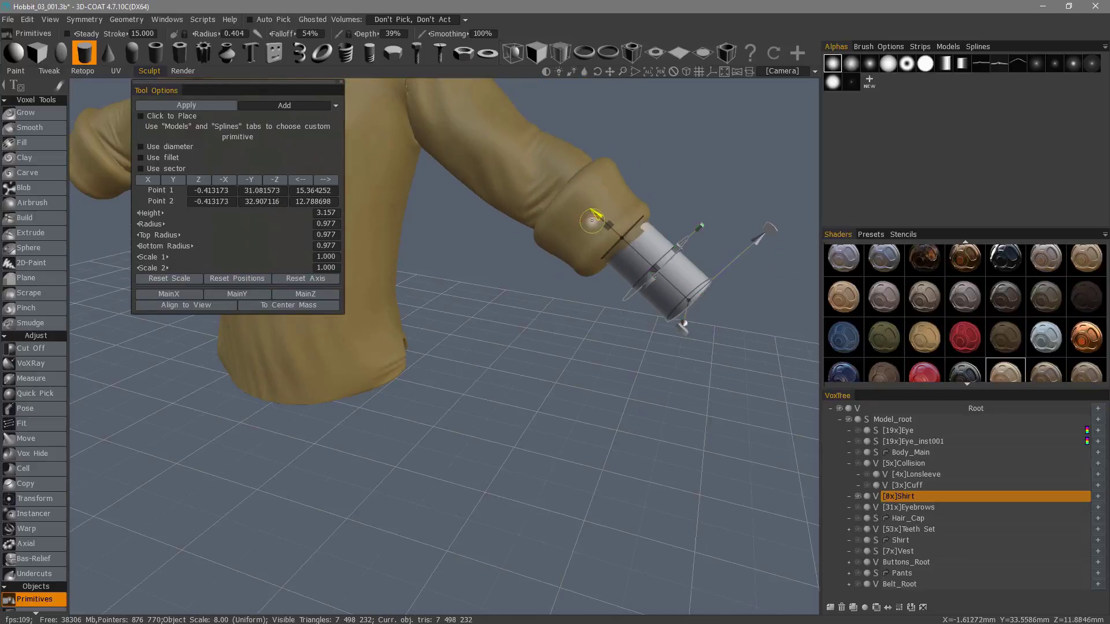
{"action": "left_click_drag", "start_coordinate": [757, 238], "coordinate": [750, 245]}
{"action": "left_click_drag", "start_coordinate": [670, 255], "coordinate": [678, 247]}
{"action": "left_click_drag", "start_coordinate": [678, 247], "coordinate": [587, 263], "text": "alt"}
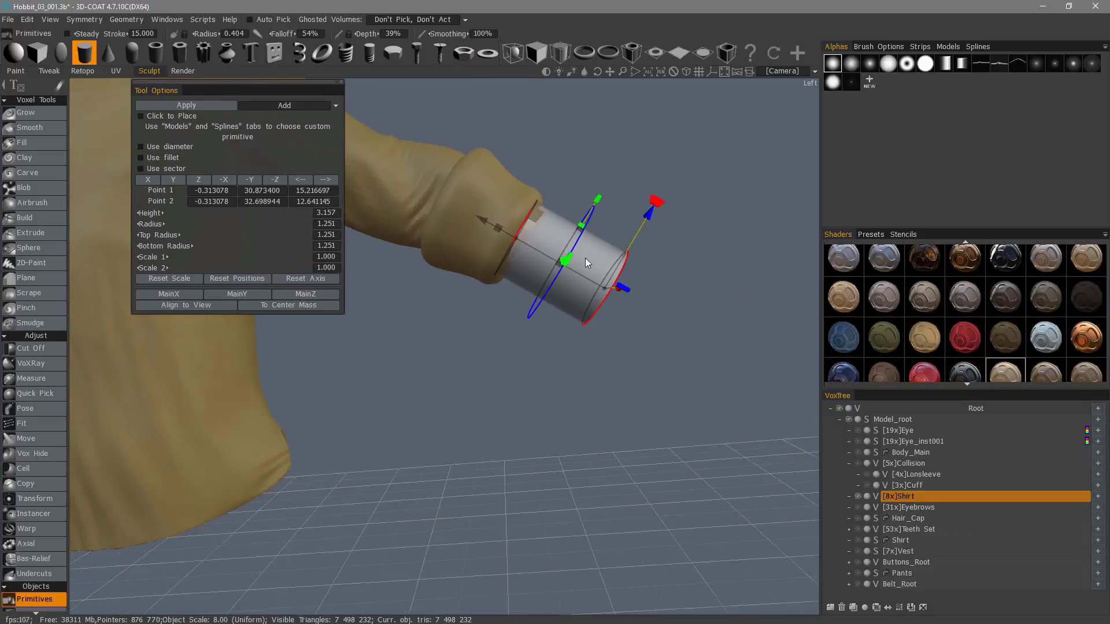
{"action": "left_click_drag", "start_coordinate": [649, 214], "coordinate": [615, 416]}
Step: Enable Z-axis mirror symmetry and subtract the mirrored cylinders from both shirt cuffs
{"action": "key", "text": "s"}
{"action": "left_click", "coordinate": [567, 357]}
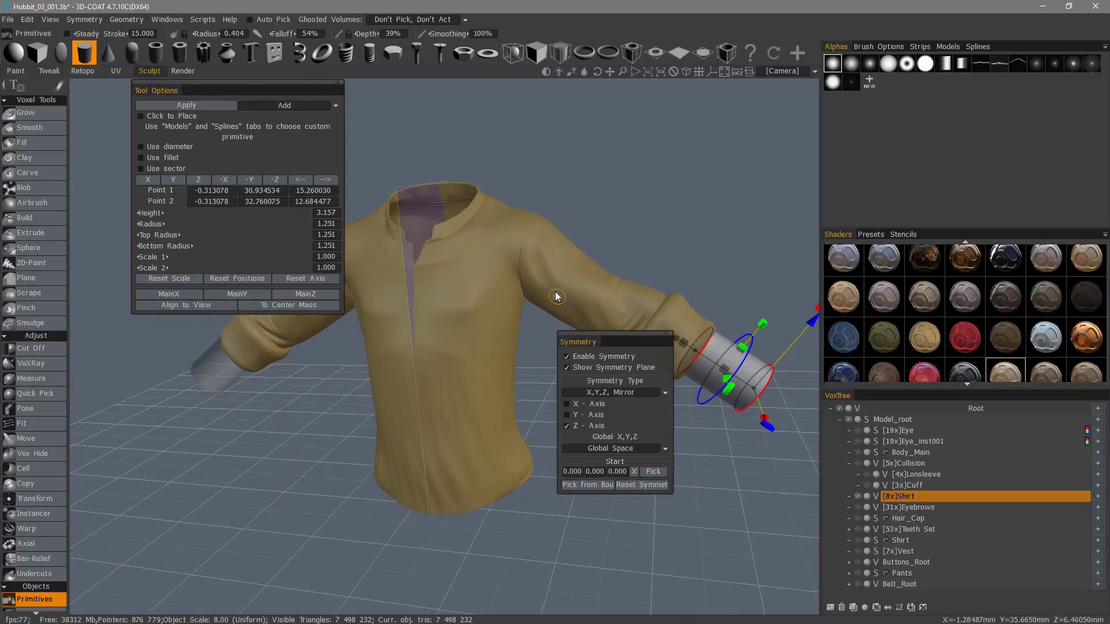
{"action": "left_click_drag", "start_coordinate": [555, 297], "coordinate": [474, 184], "text": "alt"}
{"action": "key", "text": "ctrl"}
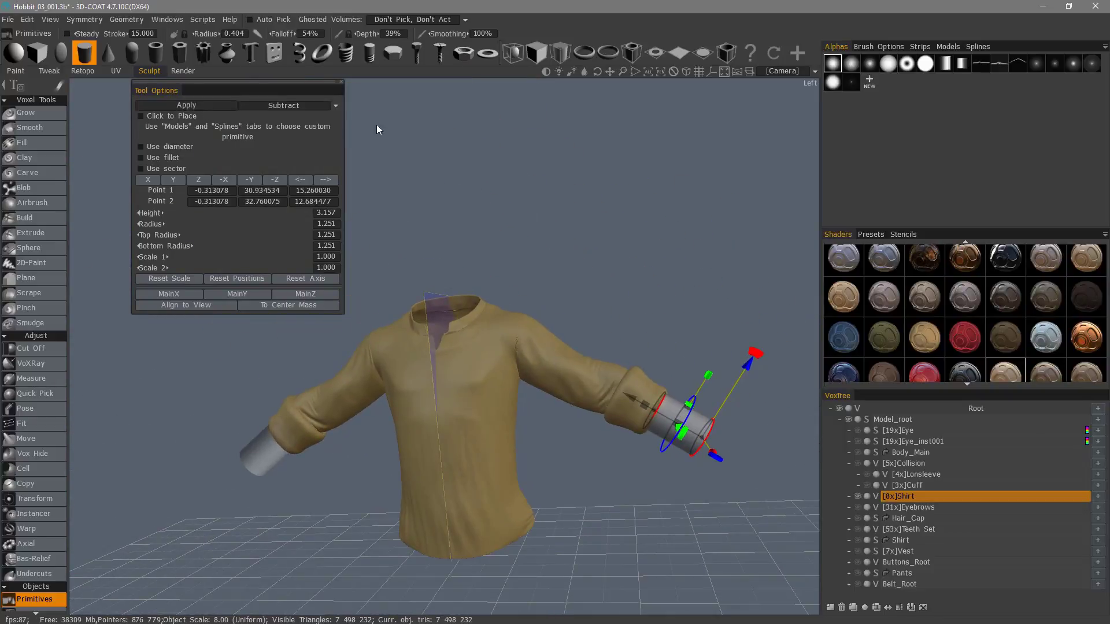
{"action": "left_click_drag", "start_coordinate": [377, 125], "coordinate": [578, 206], "text": "alt"}
{"action": "key", "text": "Return"}
Step: Refine the rim and inner edge of the left cuff opening with the Grow tool, using brush radii of 0.276 and 0.366
{"action": "left_click", "coordinate": [25, 113]}
{"action": "left_click_drag", "start_coordinate": [323, 255], "coordinate": [370, 231], "text": "alt"}
{"action": "right_click_drag", "start_coordinate": [370, 231], "coordinate": [536, 252], "text": "alt"}
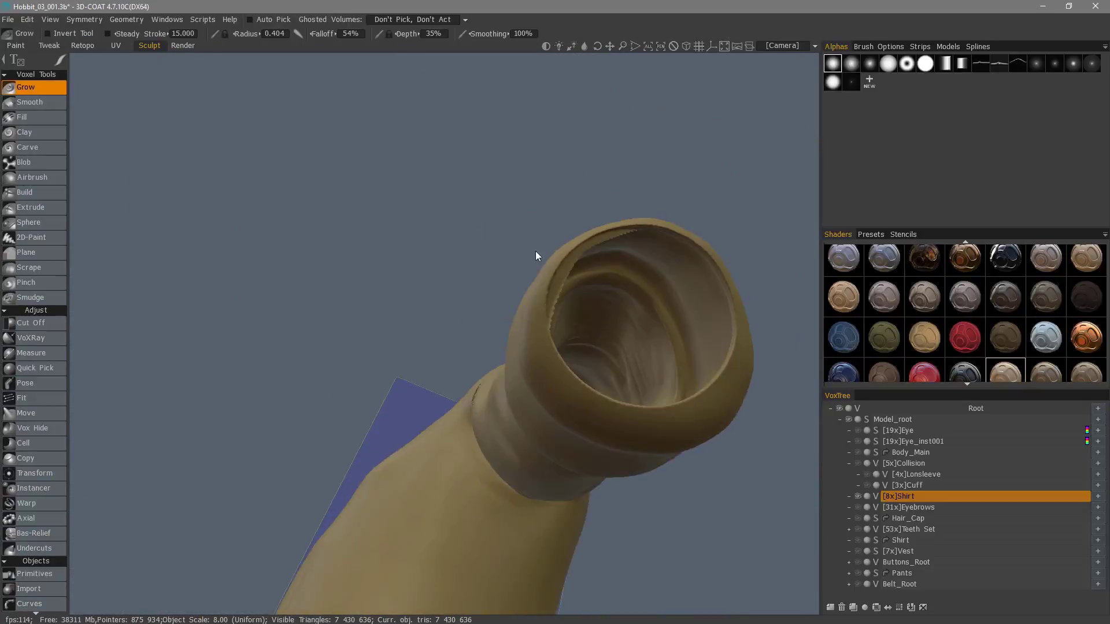
{"action": "middle_click_drag", "start_coordinate": [537, 256], "coordinate": [594, 206]}
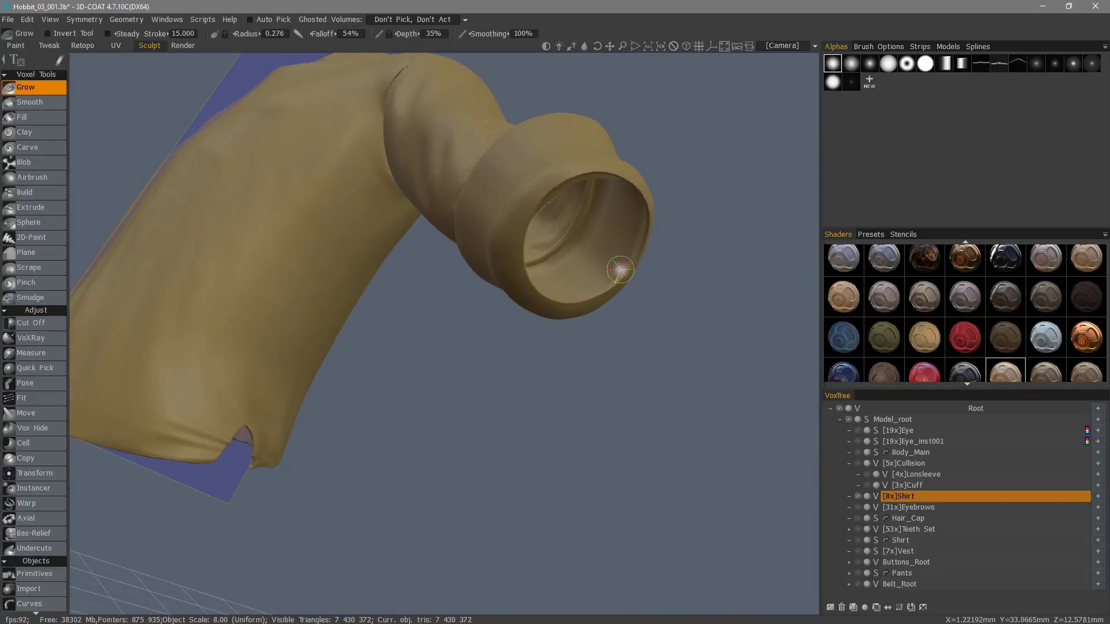
{"action": "mouse_move", "coordinate": [613, 270]}
{"action": "left_mouse_down", "text": "alt"}
{"action": "mouse_move", "coordinate": [491, 175]}
{"action": "mouse_move", "coordinate": [487, 126]}
{"action": "mouse_move", "coordinate": [549, 165]}
{"action": "mouse_move", "coordinate": [566, 162]}
{"action": "left_mouse_up", "text": "alt"}
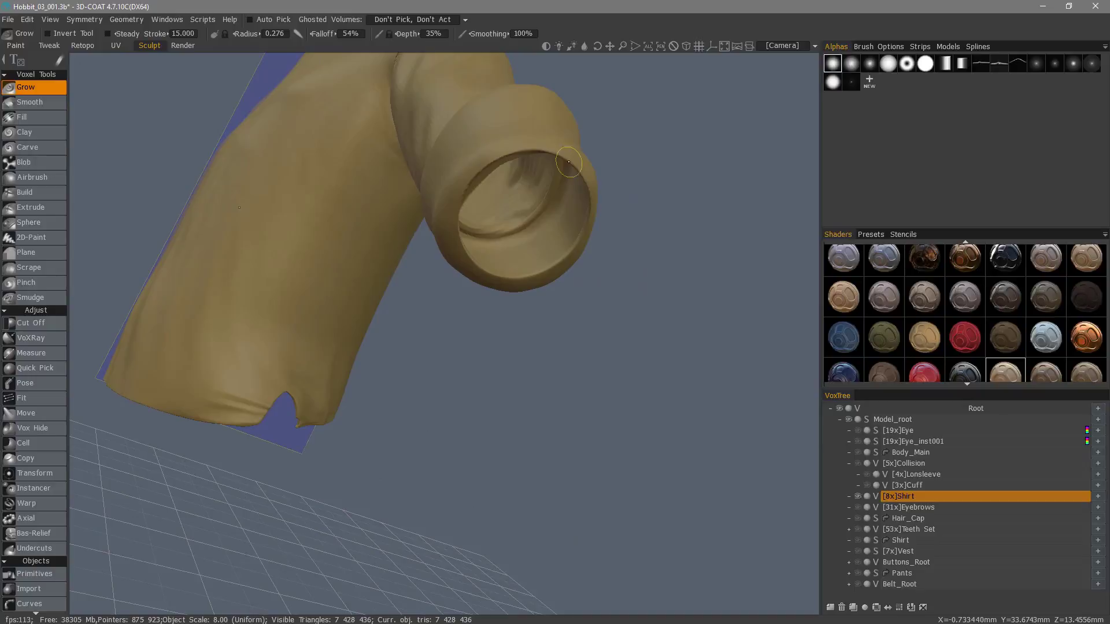
{"action": "middle_click_drag", "start_coordinate": [568, 162], "coordinate": [549, 259]}
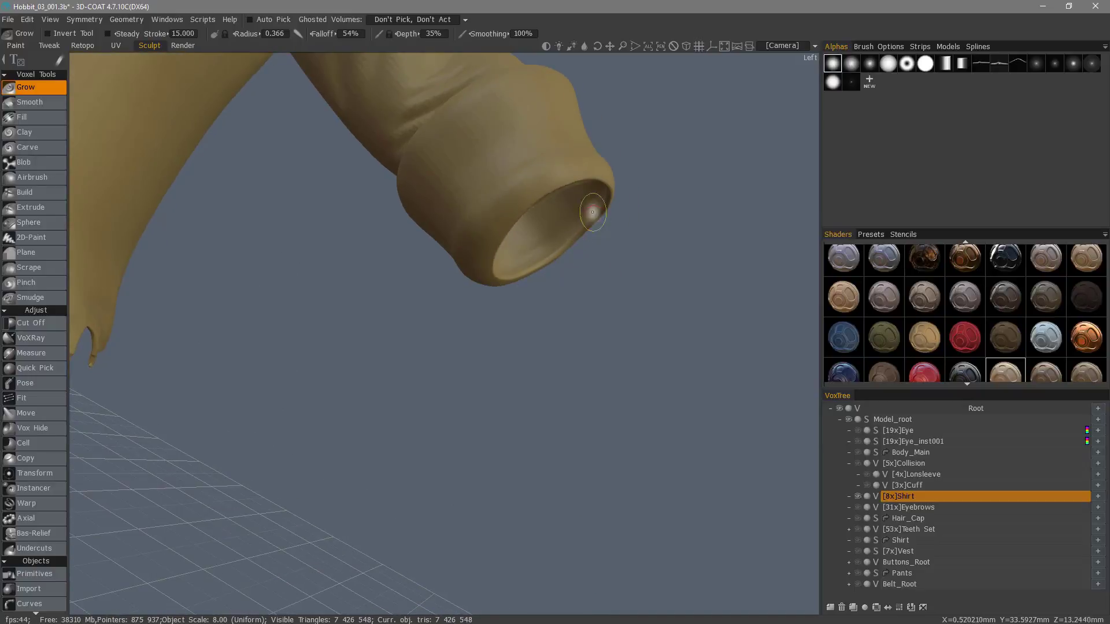
{"action": "middle_click_drag", "start_coordinate": [593, 212], "coordinate": [584, 122]}
Step: Blend the seam between collar and shirt around the neckline with the Grow tool at radius 0.197 and the Fill tool
{"action": "scroll", "coordinate": [546, 191], "scroll_direction": "down", "scroll_amount": 5}
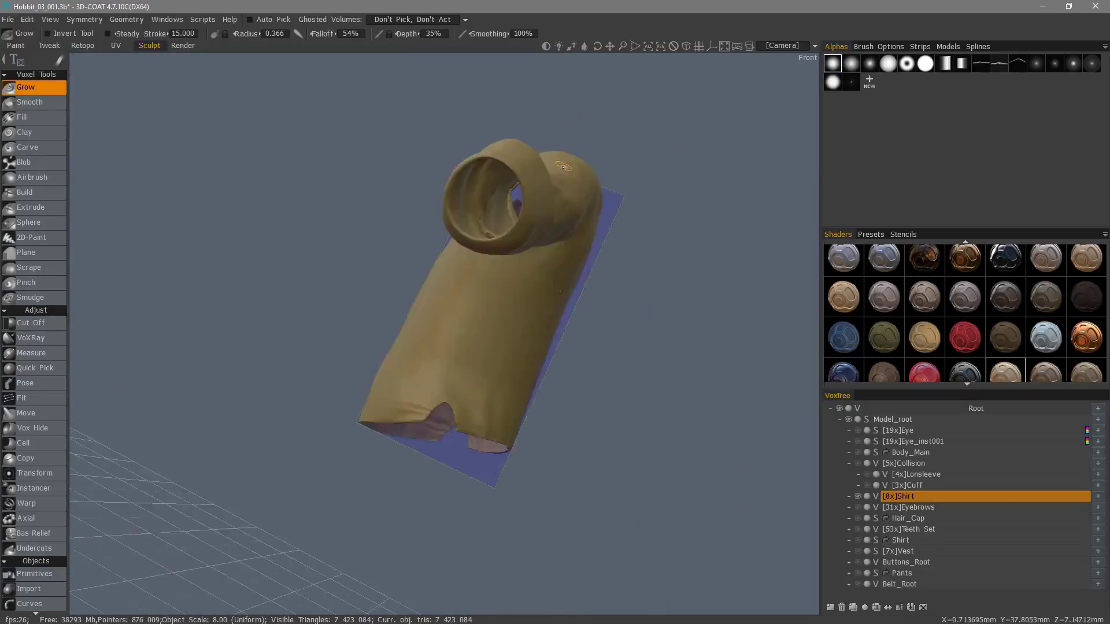
{"action": "middle_click_drag", "start_coordinate": [515, 206], "coordinate": [584, 225]}
{"action": "scroll", "coordinate": [457, 212], "scroll_direction": "up", "scroll_amount": 4}
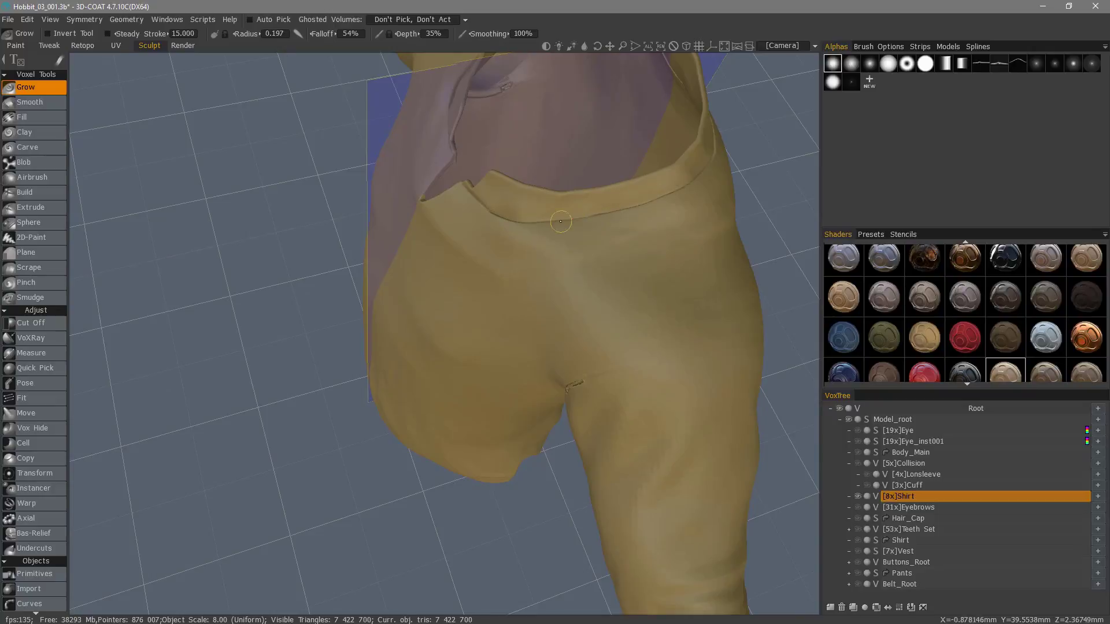
{"action": "mouse_move", "coordinate": [500, 218]}
{"action": "middle_mouse_down"}
{"action": "mouse_move", "coordinate": [471, 191]}
{"action": "mouse_move", "coordinate": [494, 221]}
{"action": "middle_mouse_up"}
{"action": "middle_click_drag", "start_coordinate": [559, 249], "coordinate": [367, 232]}
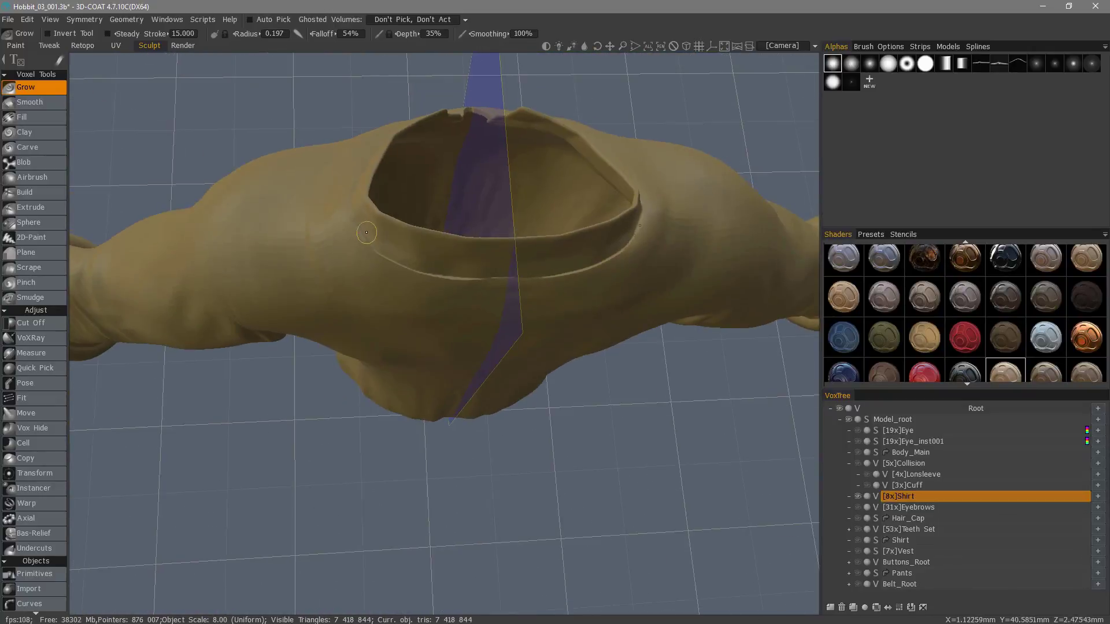
{"action": "middle_click_drag", "start_coordinate": [474, 279], "coordinate": [560, 334]}
{"action": "left_click", "coordinate": [22, 117]}
{"action": "middle_click_drag", "start_coordinate": [547, 374], "coordinate": [319, 196]}
Step: Sharpen the crease where the sleeve meets the rolled cuff with the Pinch tool at radius 0.193 and depth 221%
{"action": "key", "text": "p"}
{"action": "middle_click_drag", "start_coordinate": [456, 328], "coordinate": [458, 334]}
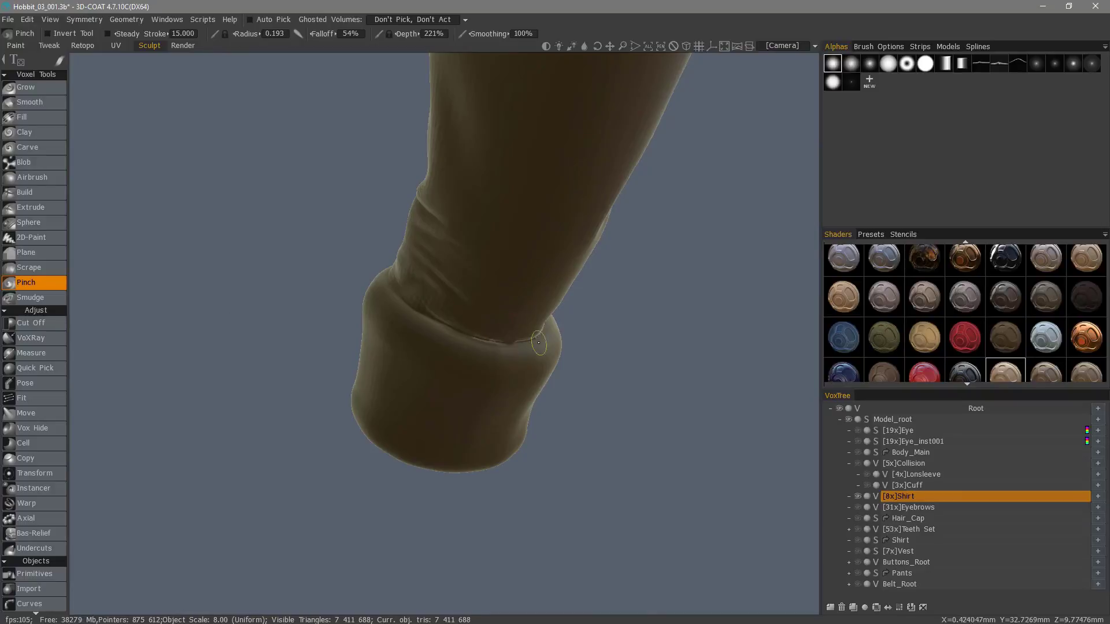
{"action": "middle_click_drag", "start_coordinate": [632, 218], "coordinate": [642, 220]}
{"action": "middle_click_drag", "start_coordinate": [444, 324], "coordinate": [496, 303]}
{"action": "left_click_drag", "start_coordinate": [416, 279], "coordinate": [576, 289]}
{"action": "middle_click_drag", "start_coordinate": [577, 289], "coordinate": [417, 213]}
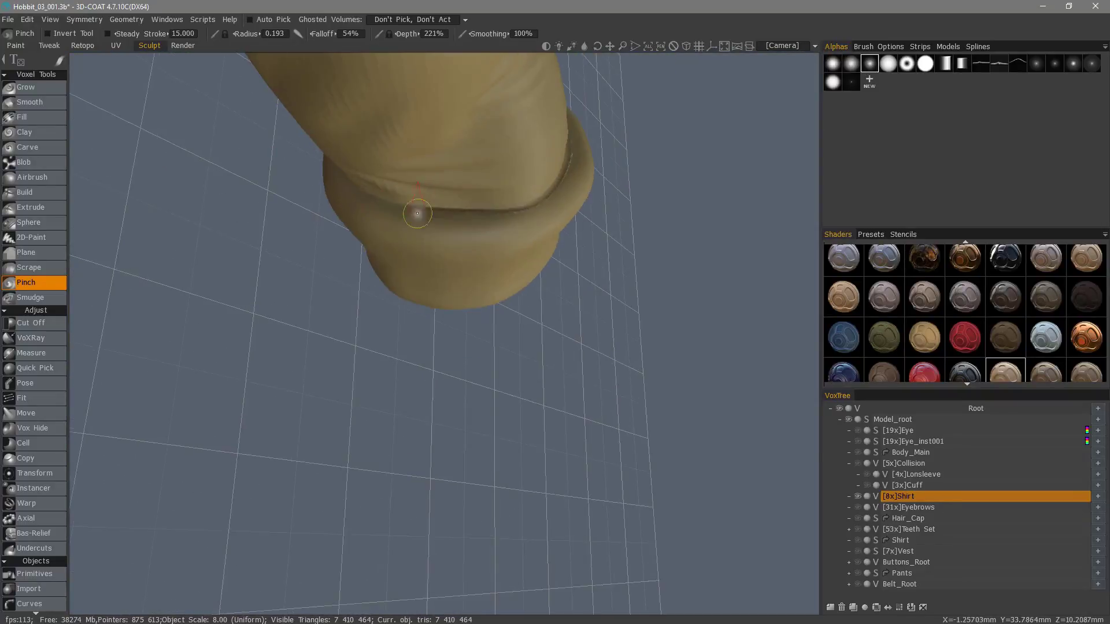
{"action": "middle_click_drag", "start_coordinate": [515, 207], "coordinate": [585, 345]}
{"action": "left_click_drag", "start_coordinate": [585, 345], "coordinate": [621, 368]}
{"action": "middle_click_drag", "start_coordinate": [621, 367], "coordinate": [610, 366]}
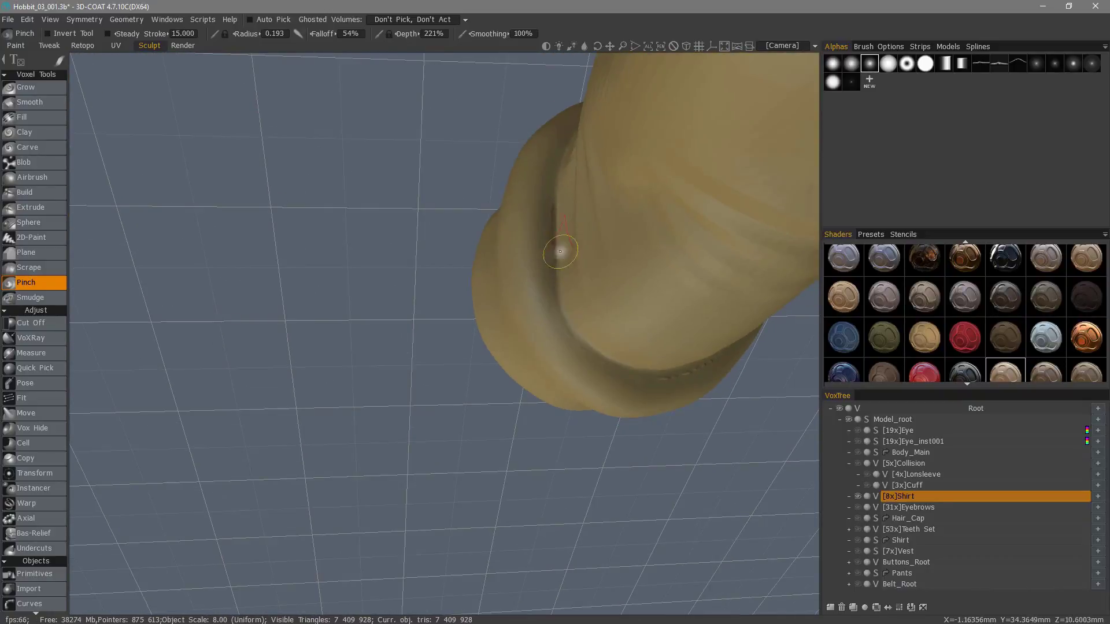
{"action": "middle_click_drag", "start_coordinate": [559, 251], "coordinate": [434, 270]}
{"action": "mouse_move", "coordinate": [567, 285]}
{"action": "left_mouse_down"}
{"action": "mouse_move", "coordinate": [518, 362]}
{"action": "mouse_move", "coordinate": [567, 266]}
{"action": "left_mouse_up"}
{"action": "mouse_move", "coordinate": [567, 266]}
{"action": "middle_mouse_down"}
{"action": "mouse_move", "coordinate": [335, 310]}
{"action": "mouse_move", "coordinate": [404, 199]}
{"action": "mouse_move", "coordinate": [438, 364]}
{"action": "mouse_move", "coordinate": [474, 341]}
{"action": "middle_mouse_up"}
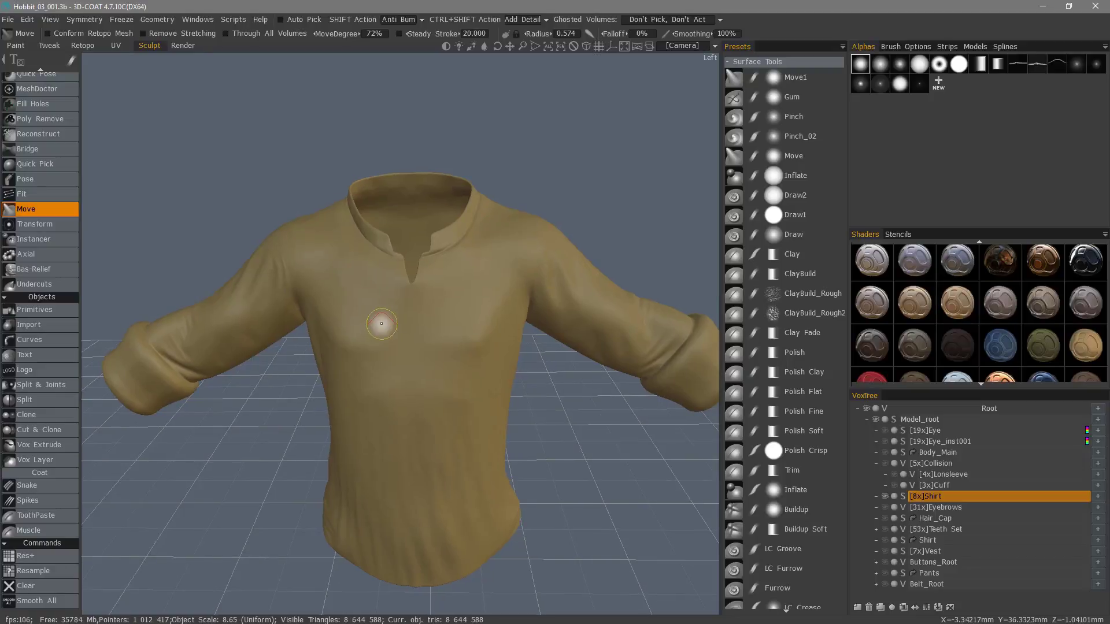
Step: Enable mirror symmetry across the Z axis for the surface-mode shirt
{"action": "mouse_move", "coordinate": [369, 315]}
{"action": "left_mouse_down", "text": "alt"}
{"action": "mouse_move", "coordinate": [349, 294]}
{"action": "mouse_move", "coordinate": [414, 359]}
{"action": "mouse_move", "coordinate": [467, 385]}
{"action": "mouse_move", "coordinate": [438, 359]}
{"action": "mouse_move", "coordinate": [520, 379]}
{"action": "mouse_move", "coordinate": [500, 365]}
{"action": "left_mouse_up", "text": "alt"}
{"action": "key", "text": "s"}
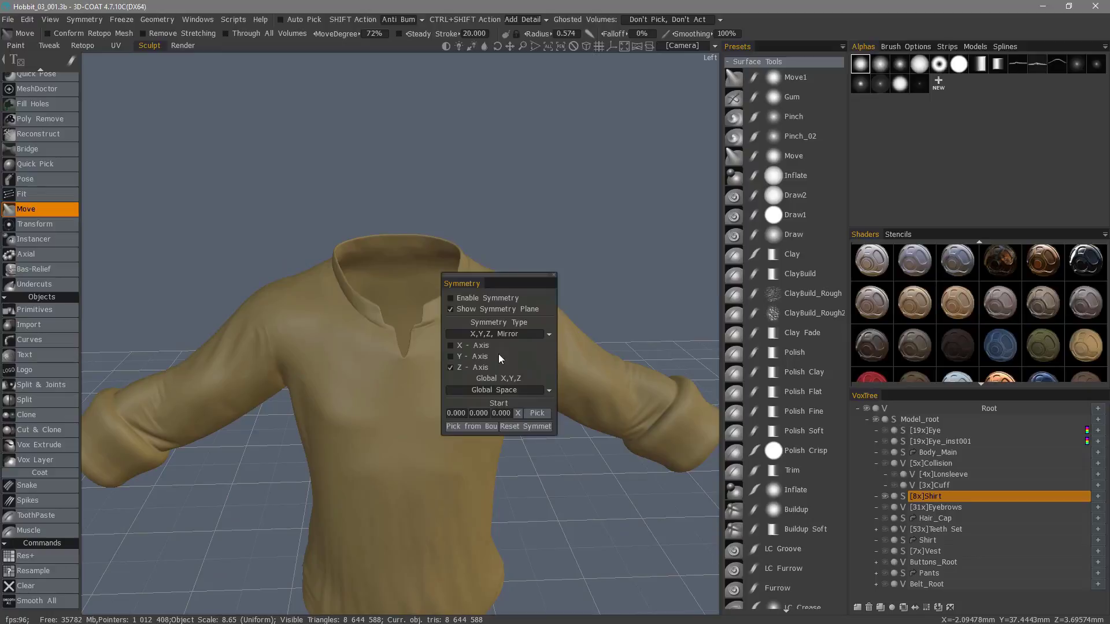
{"action": "left_click", "coordinate": [456, 298]}
Step: Set up the surface Pinch tool with a spline stroke mode and a brush radius of 0.296
{"action": "left_click_drag", "start_coordinate": [131, 71], "coordinate": [147, 112]}
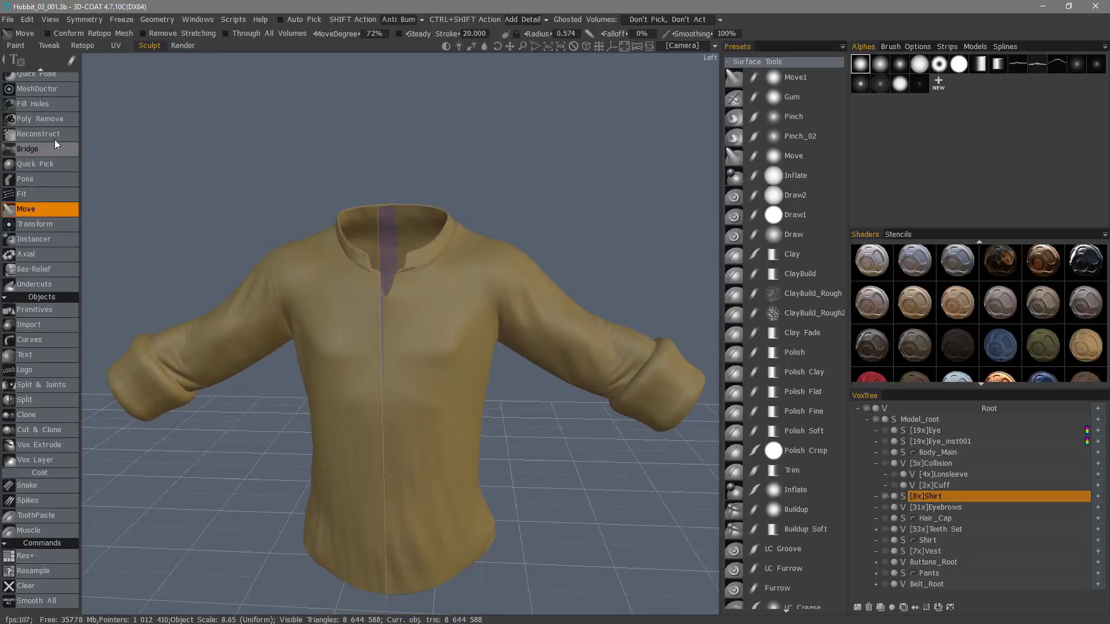
{"action": "scroll", "coordinate": [58, 174], "scroll_direction": "up", "scroll_amount": 15}
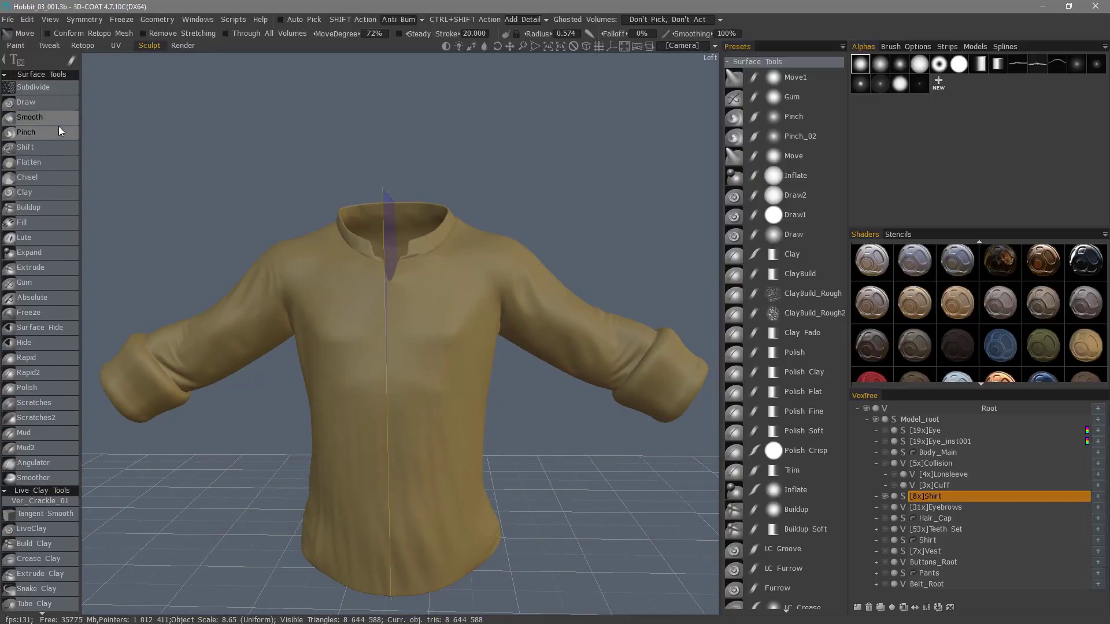
{"action": "left_click", "coordinate": [26, 132]}
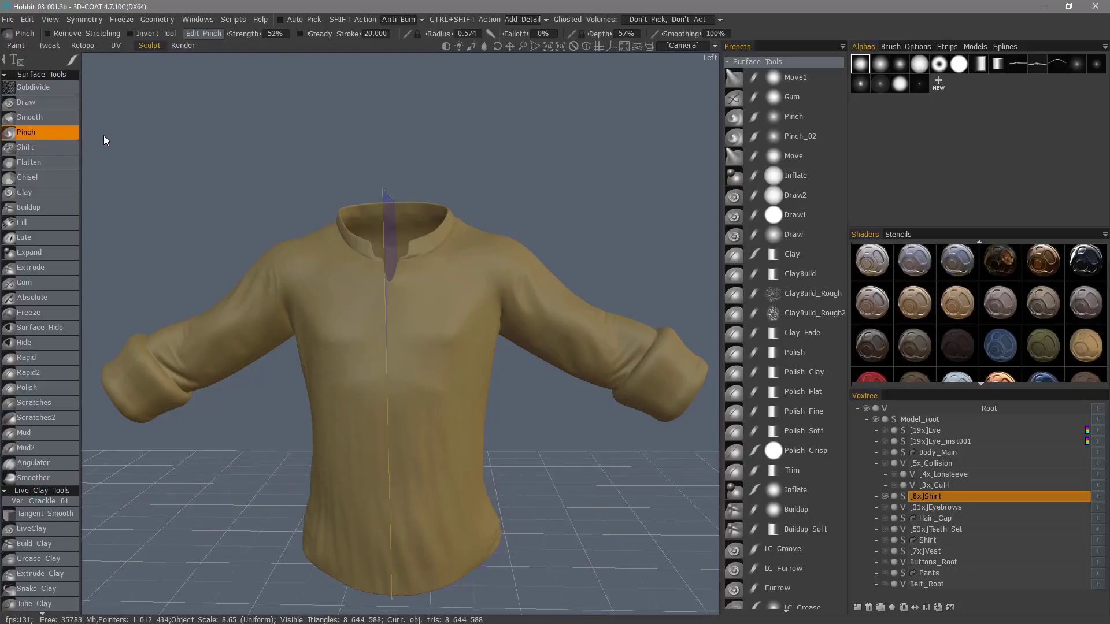
{"action": "left_click_drag", "start_coordinate": [103, 135], "coordinate": [479, 293]}
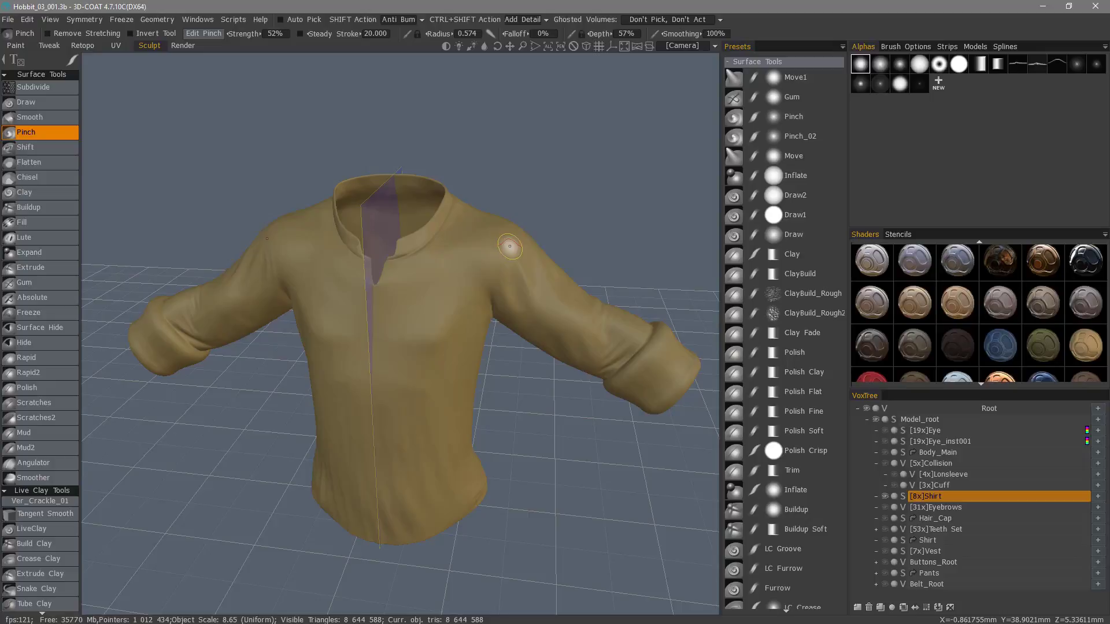
{"action": "left_click_drag", "start_coordinate": [257, 58], "coordinate": [91, 64]}
{"action": "mouse_move", "coordinate": [72, 59]}
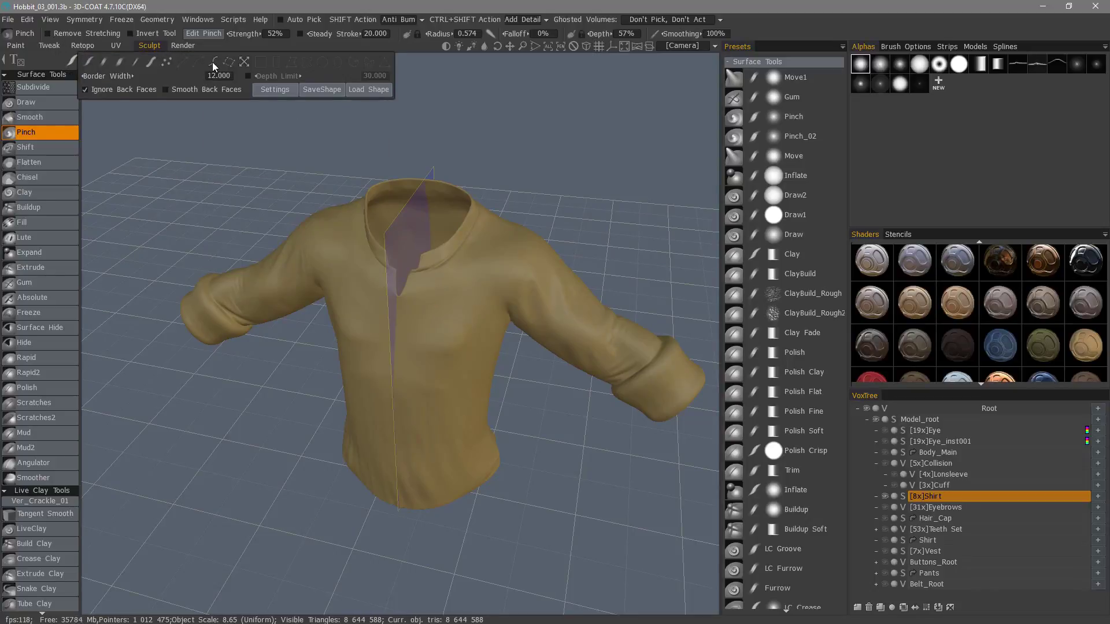
{"action": "left_click", "coordinate": [213, 64]}
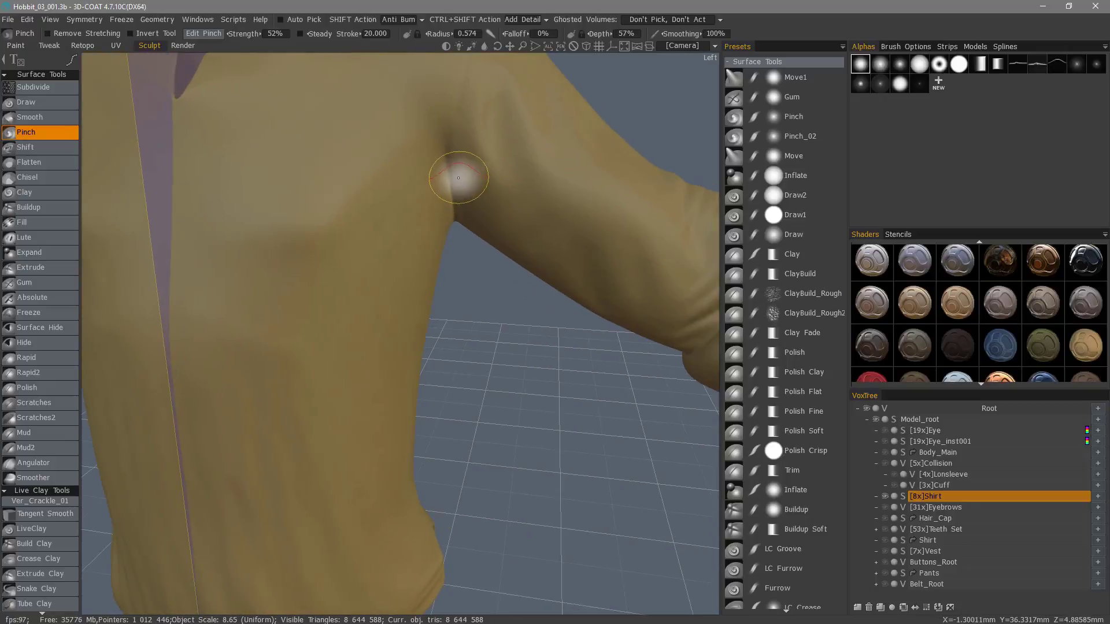
{"action": "mouse_move", "coordinate": [458, 178]}
{"action": "right_mouse_down"}
{"action": "mouse_move", "coordinate": [444, 171]}
{"action": "mouse_move", "coordinate": [437, 114]}
{"action": "right_mouse_up"}
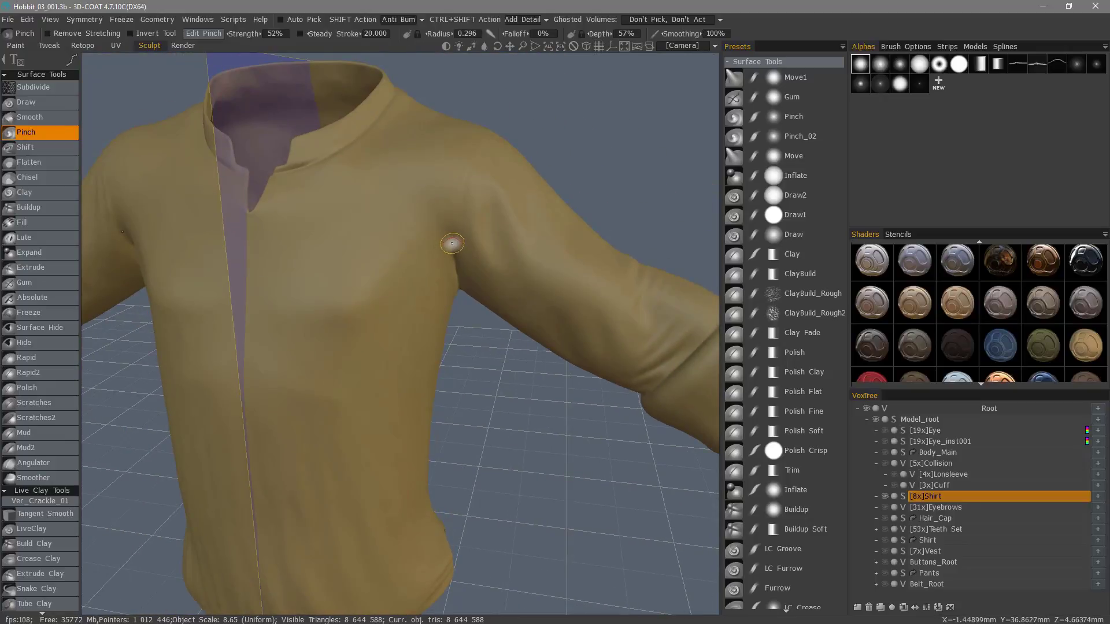
Step: Start a Pinch spline at the front of the character's left armhole and carry it over the shoulder to the back
{"action": "mouse_move", "coordinate": [454, 244]}
{"action": "left_mouse_down"}
{"action": "mouse_move", "coordinate": [443, 194]}
{"action": "mouse_move", "coordinate": [423, 218]}
{"action": "left_mouse_up"}
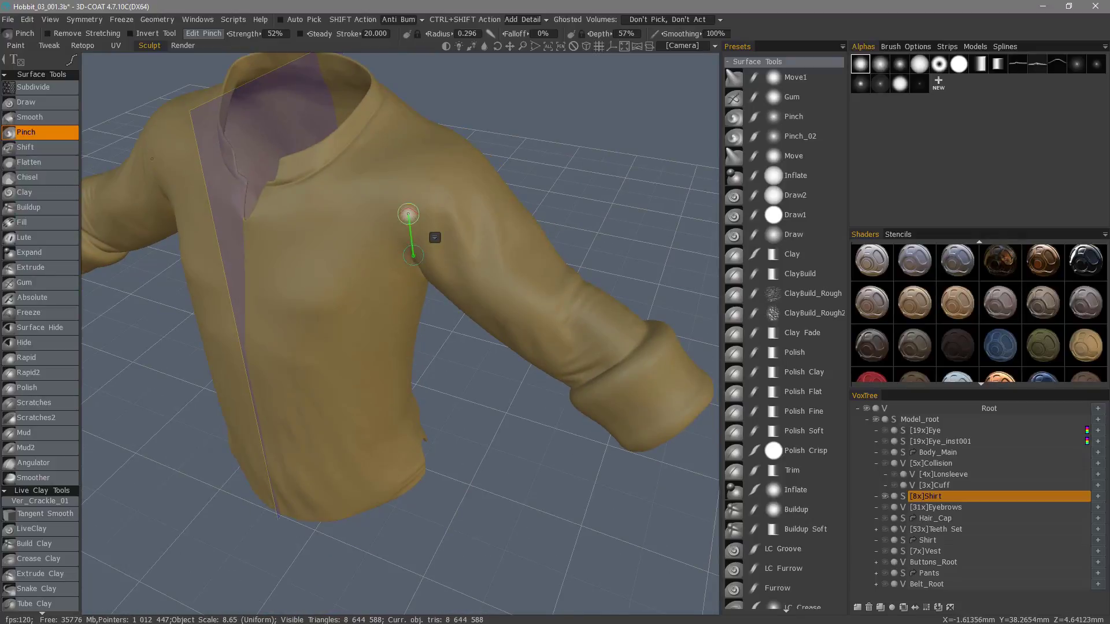
{"action": "left_click_drag", "start_coordinate": [424, 193], "coordinate": [408, 256]}
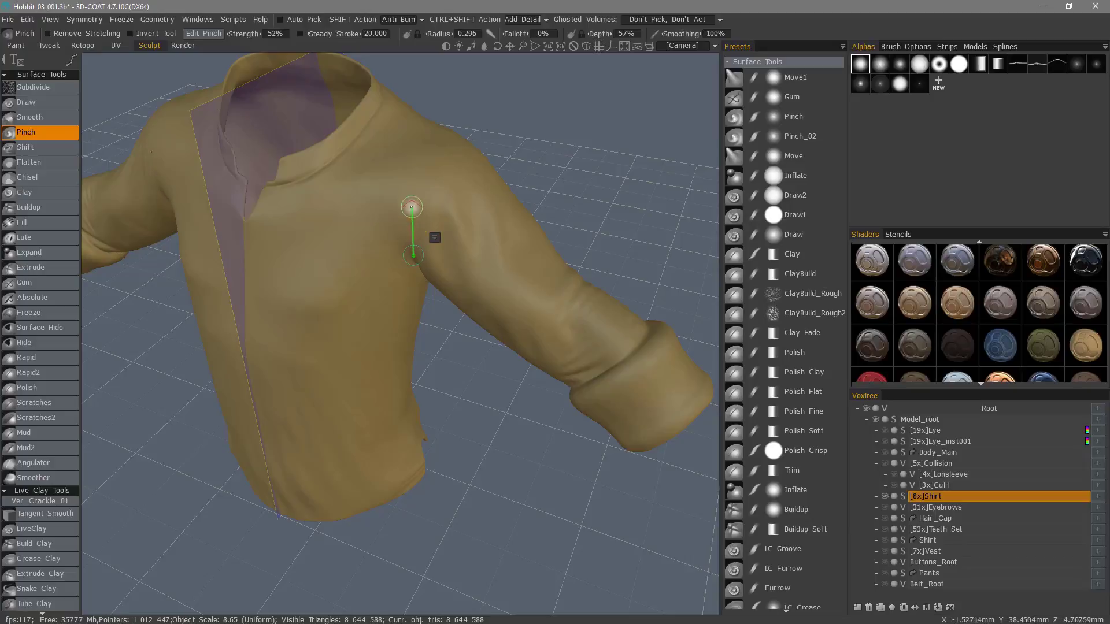
{"action": "mouse_move", "coordinate": [412, 207]}
{"action": "left_mouse_down"}
{"action": "mouse_move", "coordinate": [448, 162]}
{"action": "mouse_move", "coordinate": [482, 165]}
{"action": "left_mouse_up"}
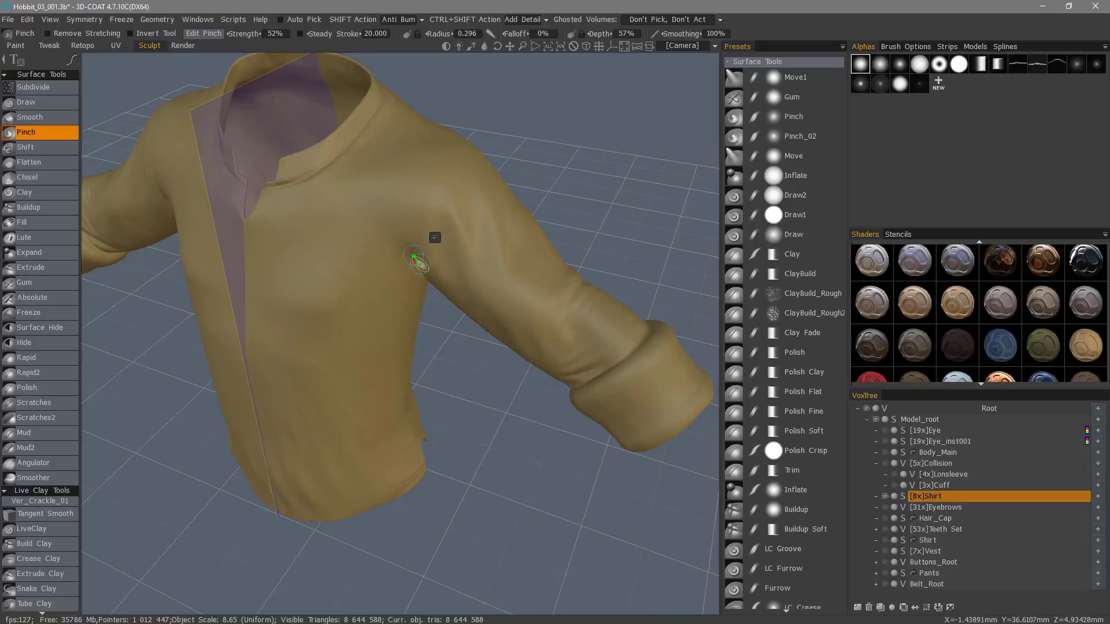
{"action": "right_click", "coordinate": [432, 243]}
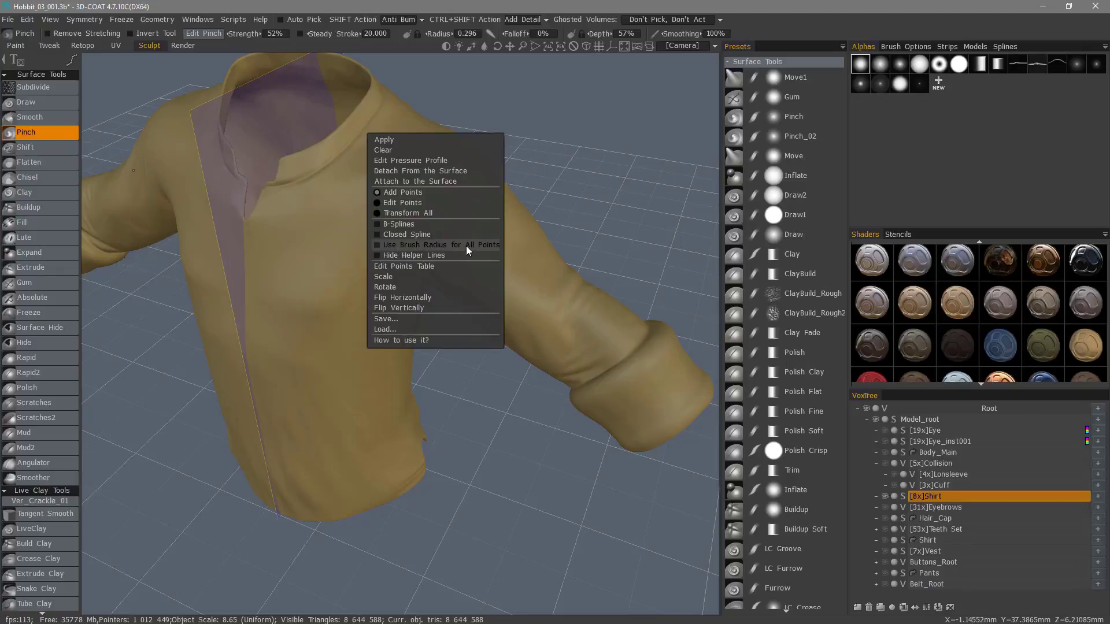
{"action": "mouse_move", "coordinate": [398, 230]}
{"action": "left_mouse_down", "text": "alt"}
{"action": "mouse_move", "coordinate": [376, 202]}
{"action": "mouse_move", "coordinate": [380, 219]}
{"action": "mouse_move", "coordinate": [386, 174]}
{"action": "mouse_move", "coordinate": [396, 233]}
{"action": "mouse_move", "coordinate": [266, 320]}
{"action": "mouse_move", "coordinate": [327, 361]}
{"action": "mouse_move", "coordinate": [361, 318]}
{"action": "mouse_move", "coordinate": [384, 359]}
{"action": "mouse_move", "coordinate": [391, 310]}
{"action": "mouse_move", "coordinate": [403, 354]}
{"action": "mouse_move", "coordinate": [436, 389]}
{"action": "mouse_move", "coordinate": [426, 371]}
{"action": "mouse_move", "coordinate": [436, 233]}
{"action": "mouse_move", "coordinate": [518, 378]}
{"action": "left_mouse_up", "text": "alt"}
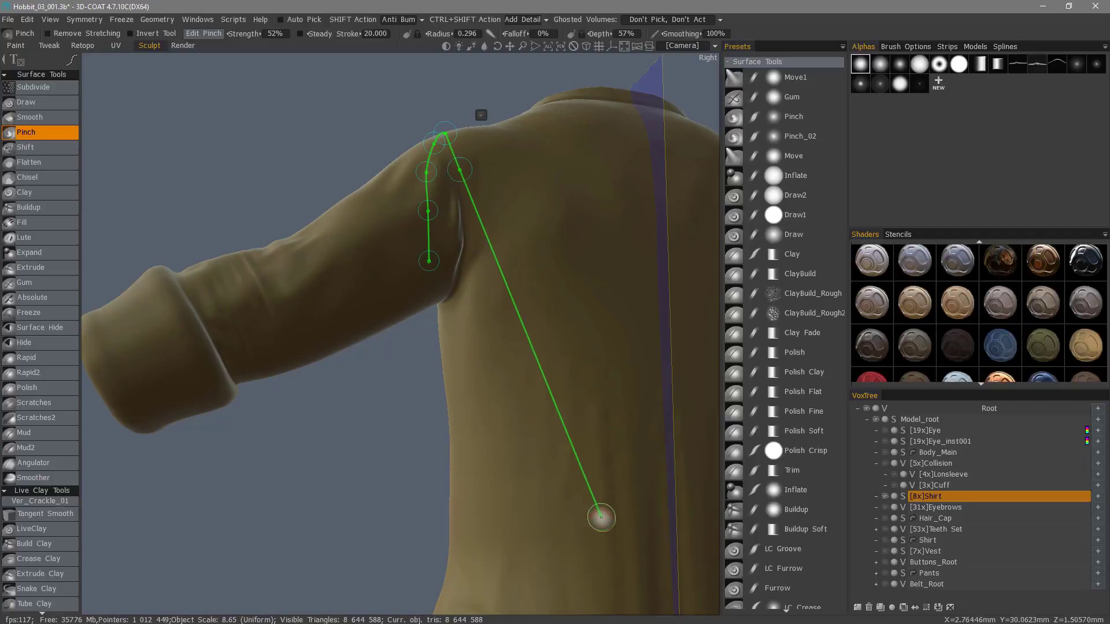
{"action": "left_click_drag", "start_coordinate": [471, 223], "coordinate": [399, 256], "text": "alt"}
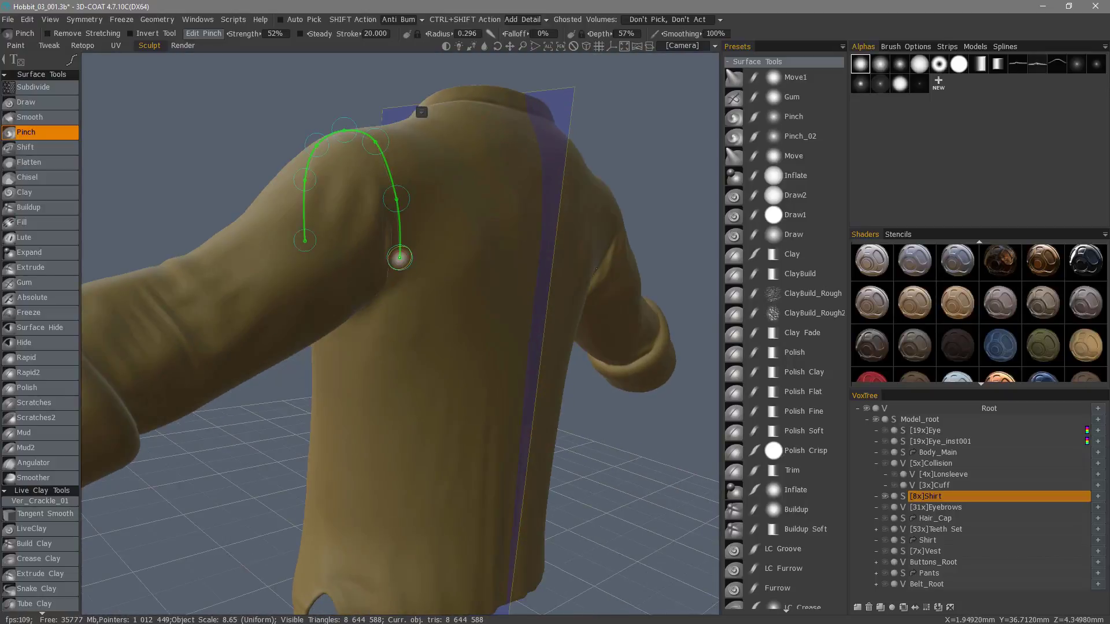
Step: Continue the spline down the back of the armhole, under the armpit and up the front seam
{"action": "left_click", "coordinate": [400, 258]}
{"action": "left_click_drag", "start_coordinate": [410, 300], "coordinate": [463, 287], "text": "alt"}
{"action": "left_click", "coordinate": [423, 298]}
{"action": "left_click_drag", "start_coordinate": [471, 230], "coordinate": [486, 218], "text": "alt"}
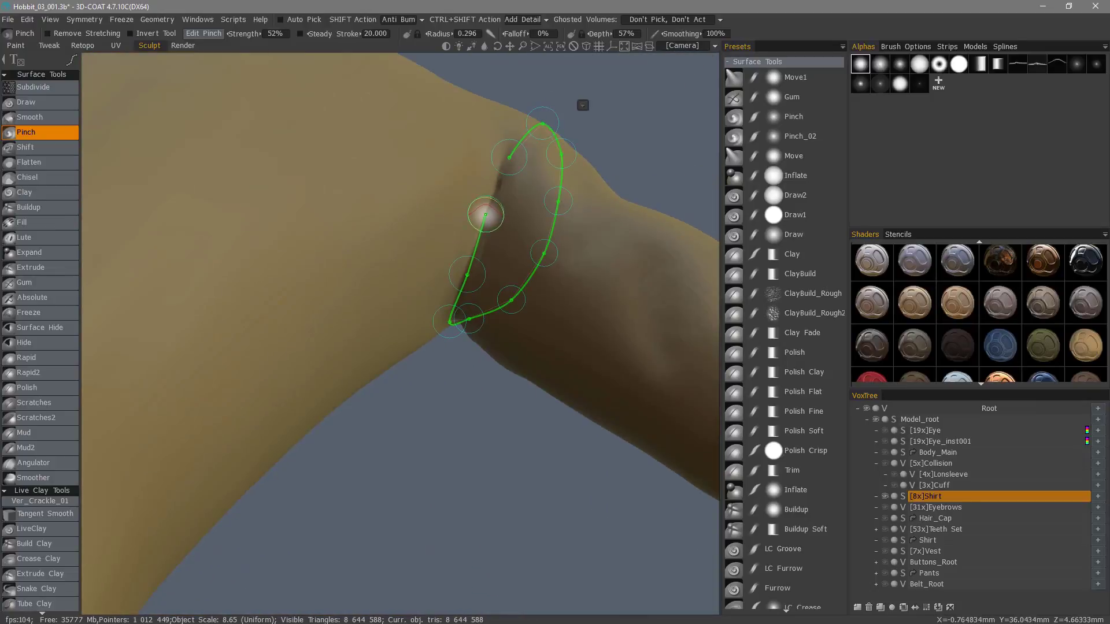
{"action": "left_click", "coordinate": [485, 214]}
{"action": "left_click", "coordinate": [501, 178]}
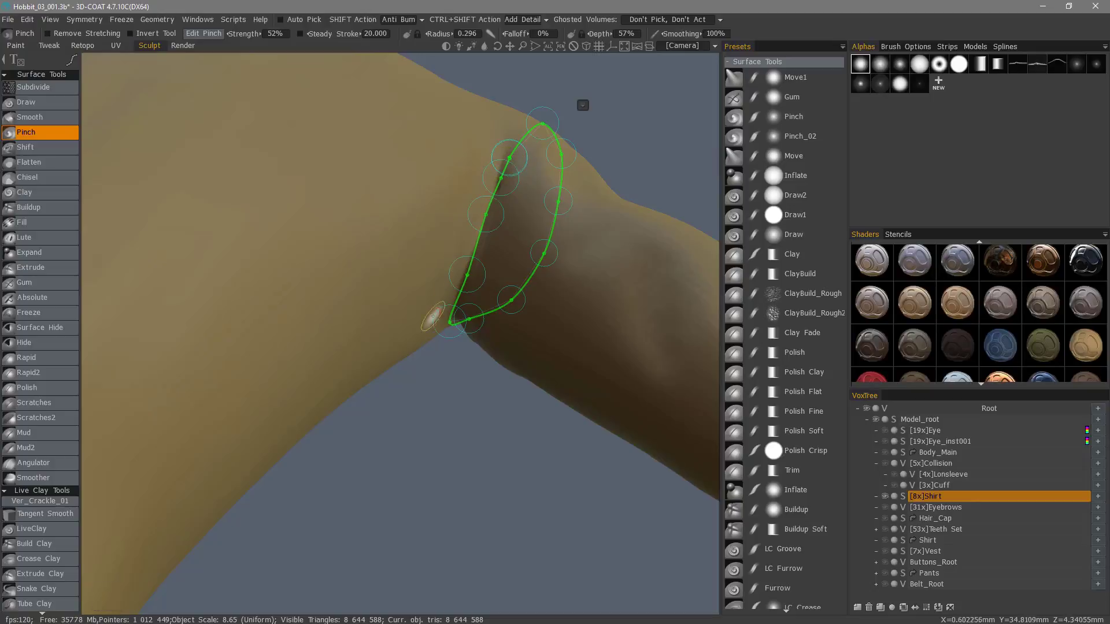
Step: Lower the point at the upper front of the armhole spline and make the spline closed
{"action": "left_click_drag", "start_coordinate": [420, 302], "coordinate": [526, 182], "text": "alt"}
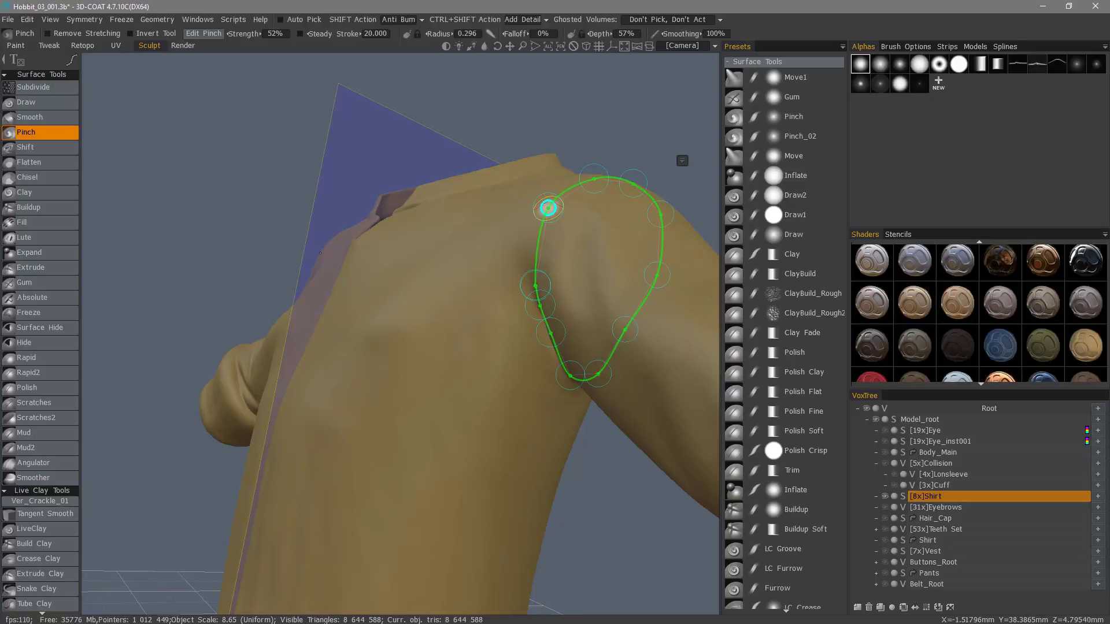
{"action": "left_click_drag", "start_coordinate": [547, 208], "coordinate": [537, 239]}
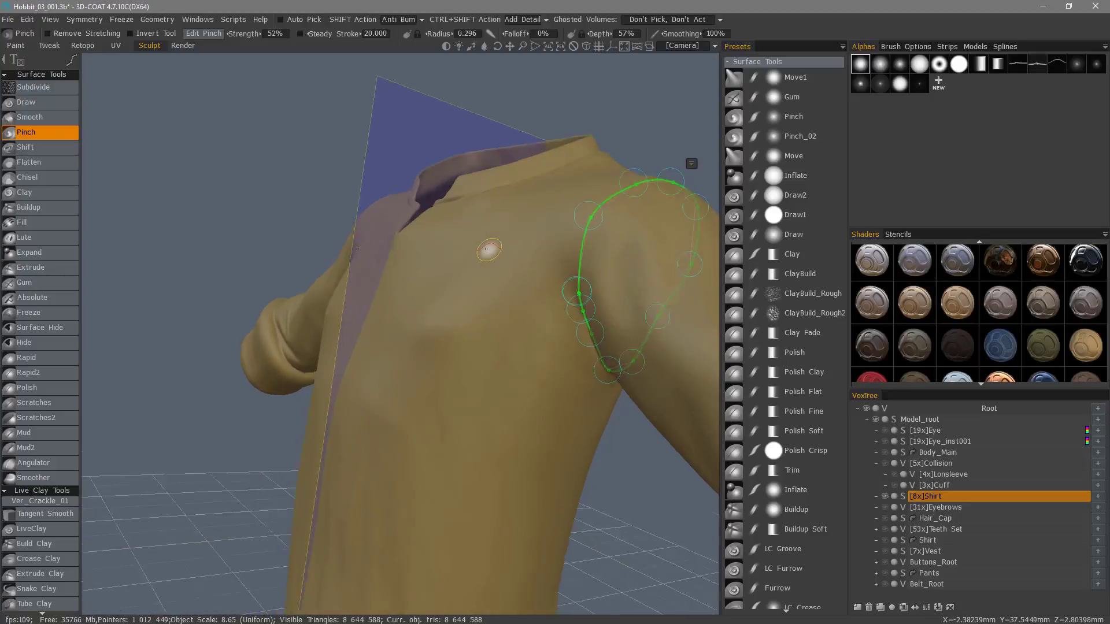
{"action": "left_click_drag", "start_coordinate": [486, 249], "coordinate": [503, 196], "text": "alt"}
{"action": "left_click_drag", "start_coordinate": [592, 213], "coordinate": [569, 214], "text": "alt"}
{"action": "left_click", "coordinate": [669, 214]}
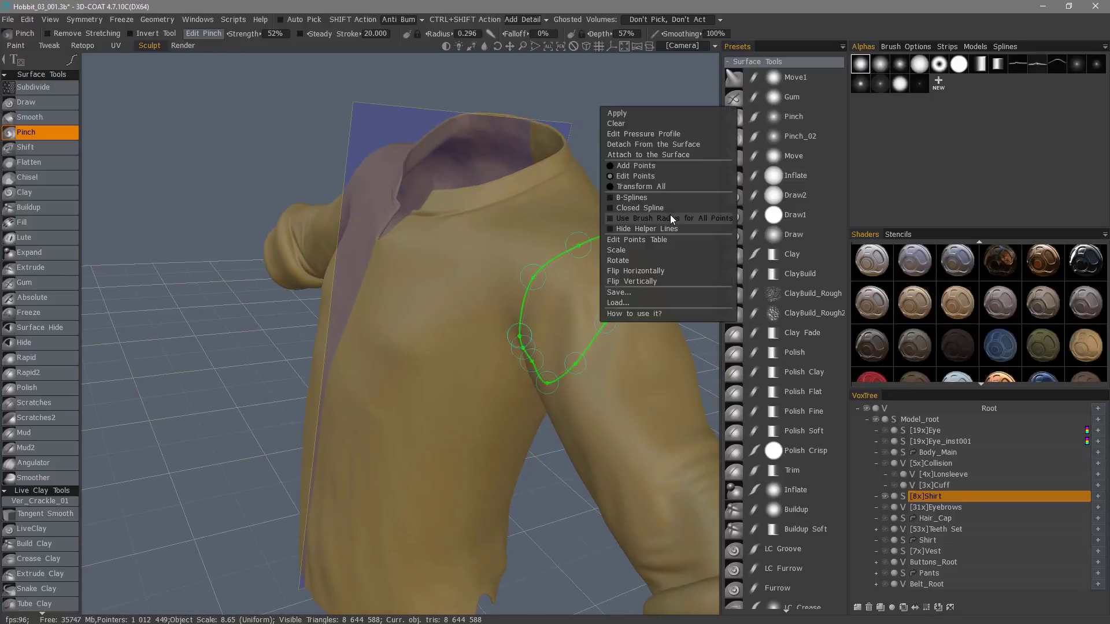
{"action": "left_click", "coordinate": [623, 207]}
{"action": "left_click_drag", "start_coordinate": [466, 314], "coordinate": [480, 330], "text": "alt"}
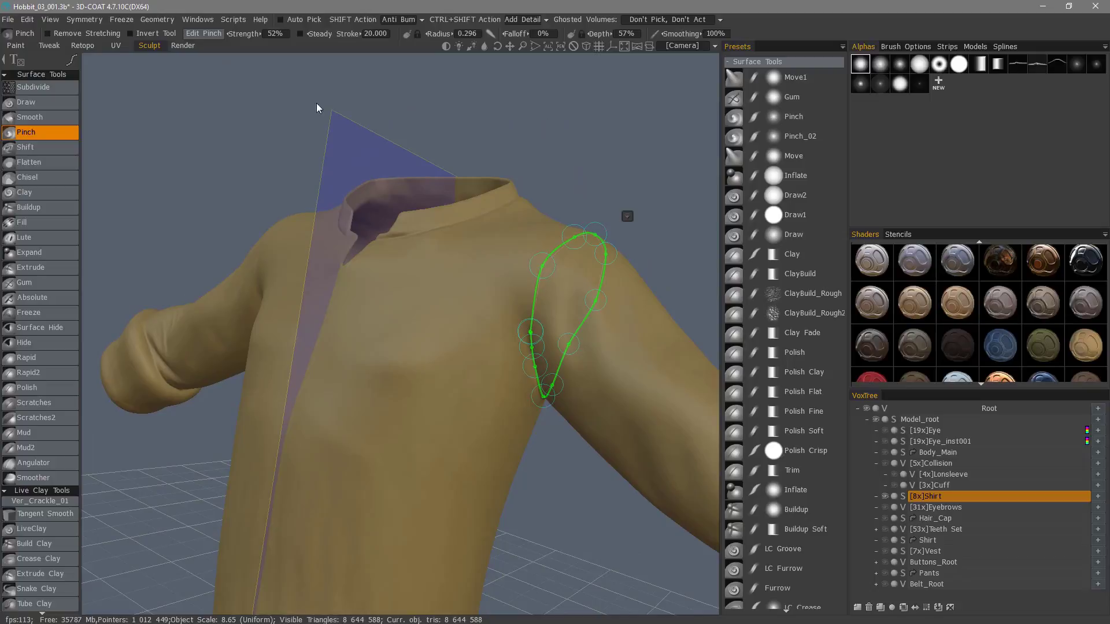
Step: Nudge the upper front spline point and turn on B-Splines to smooth the armhole curve
{"action": "mouse_move", "coordinate": [70, 61]}
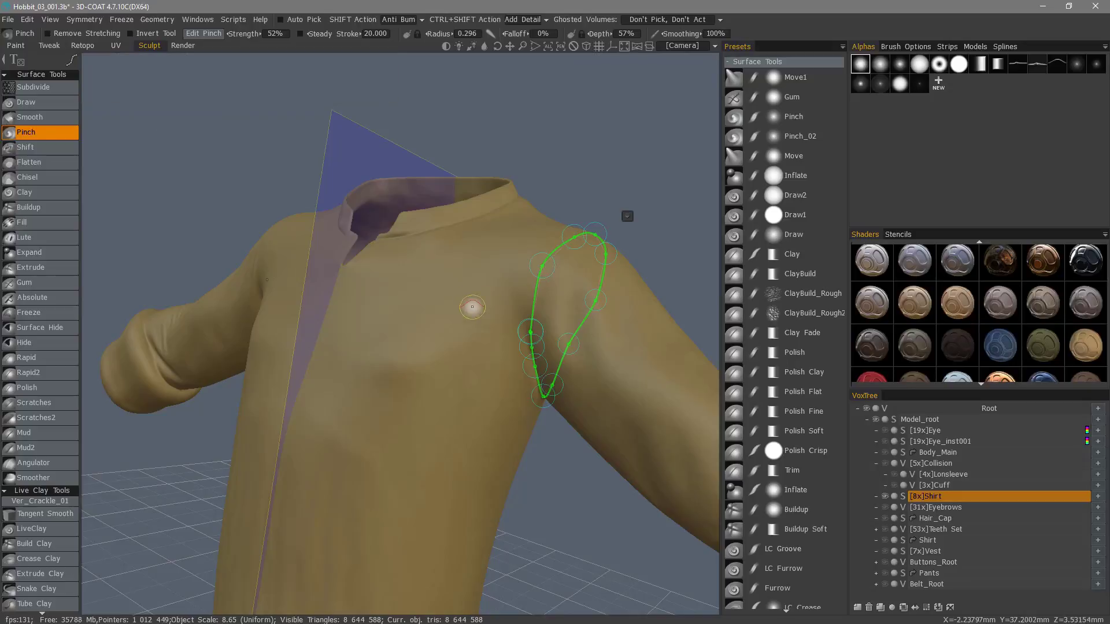
{"action": "left_click_drag", "start_coordinate": [542, 266], "coordinate": [546, 261]}
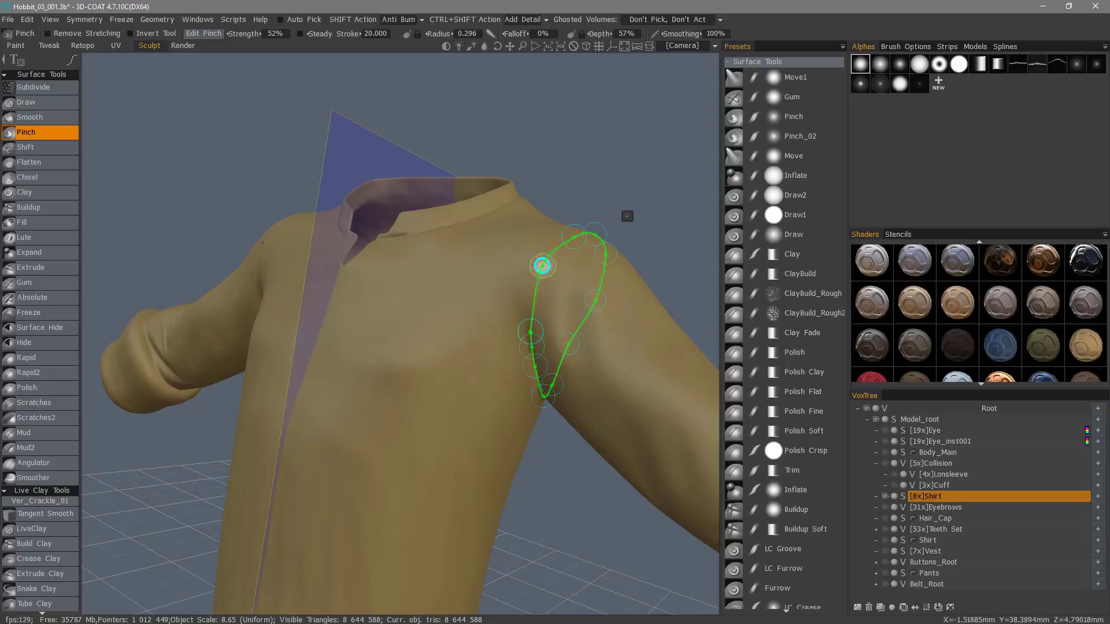
{"action": "left_click_drag", "start_coordinate": [457, 237], "coordinate": [578, 255], "text": "alt"}
{"action": "left_click", "coordinate": [585, 255]}
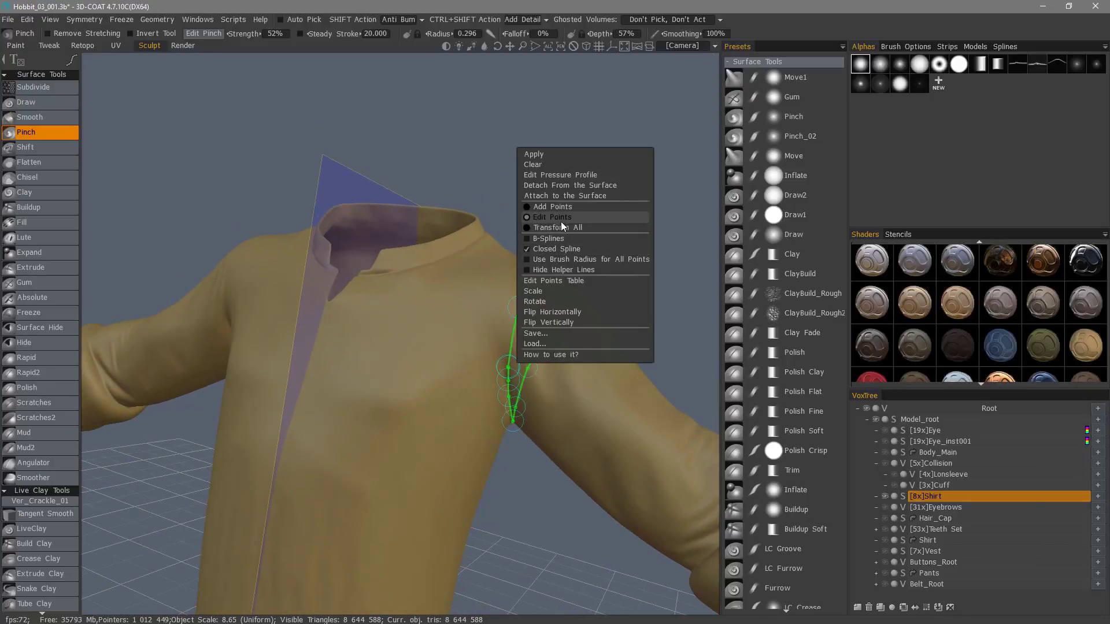
{"action": "left_click", "coordinate": [548, 239]}
{"action": "left_click_drag", "start_coordinate": [383, 157], "coordinate": [408, 168], "text": "alt"}
Step: Refine the armhole spline's points around the underarm and back so the loop follows the sleeve joint
{"action": "left_click_drag", "start_coordinate": [444, 238], "coordinate": [508, 305], "text": "alt"}
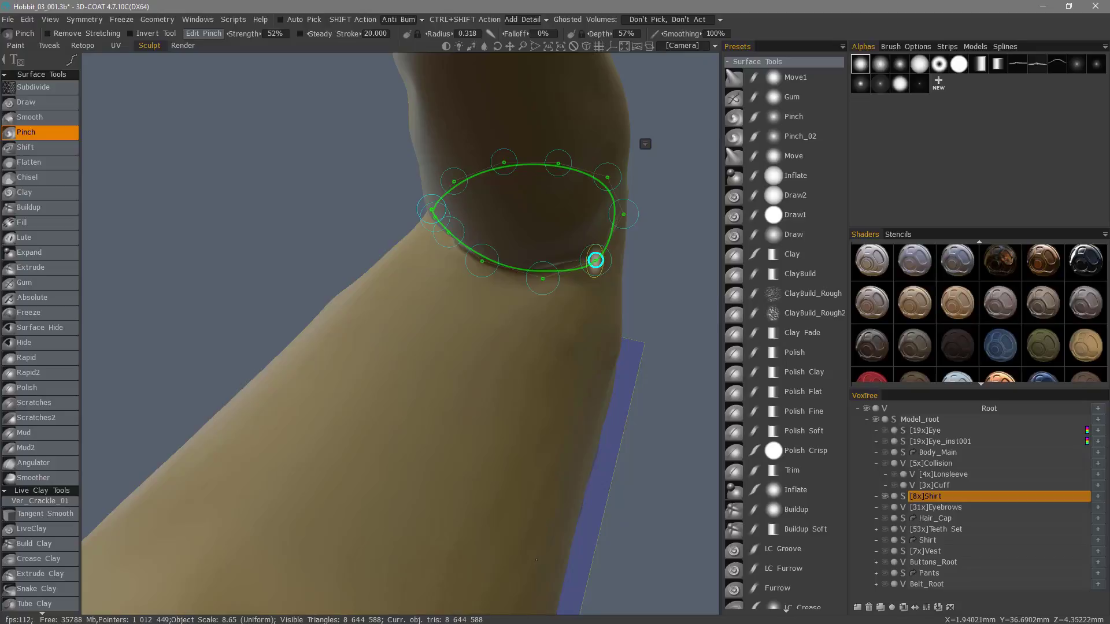
{"action": "left_click_drag", "start_coordinate": [478, 254], "coordinate": [482, 261]}
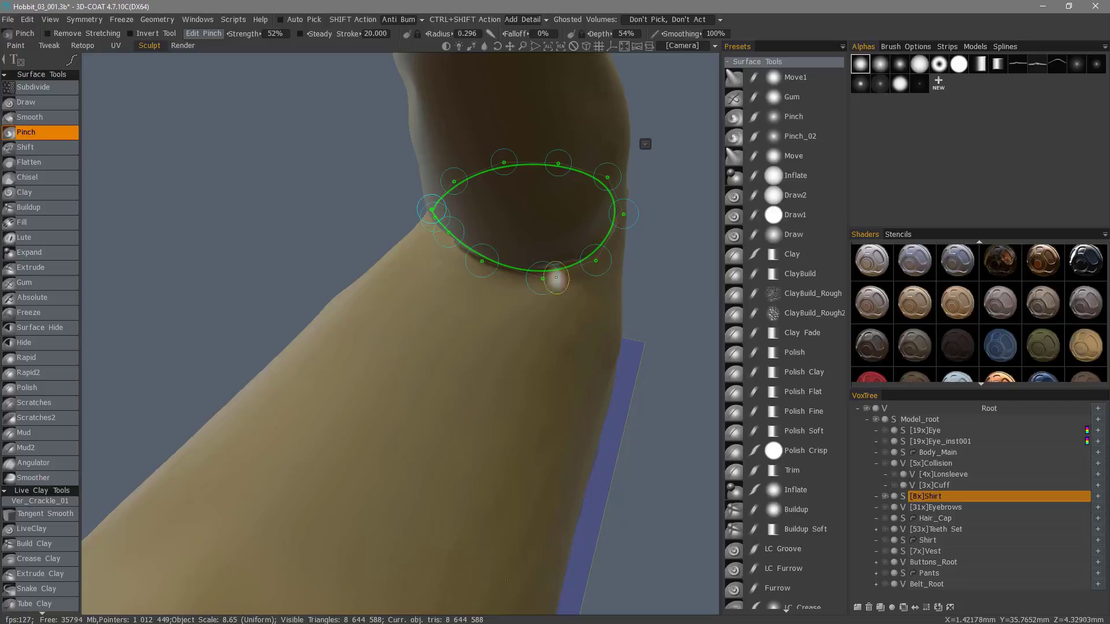
{"action": "left_click_drag", "start_coordinate": [324, 266], "coordinate": [397, 322]}
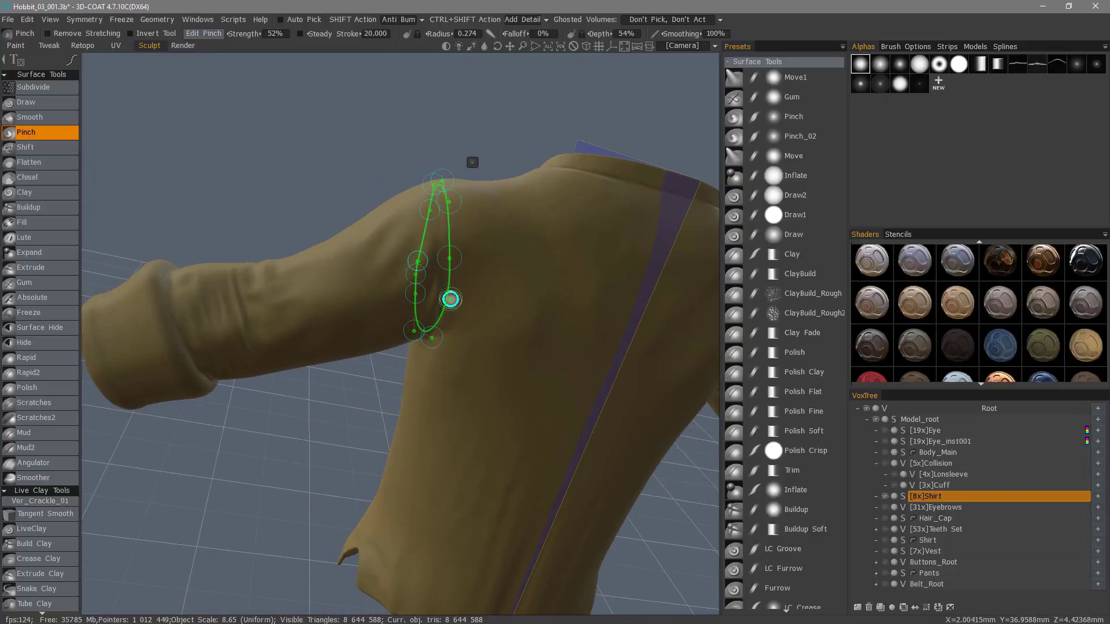
{"action": "left_click_drag", "start_coordinate": [450, 299], "coordinate": [382, 260], "text": "alt"}
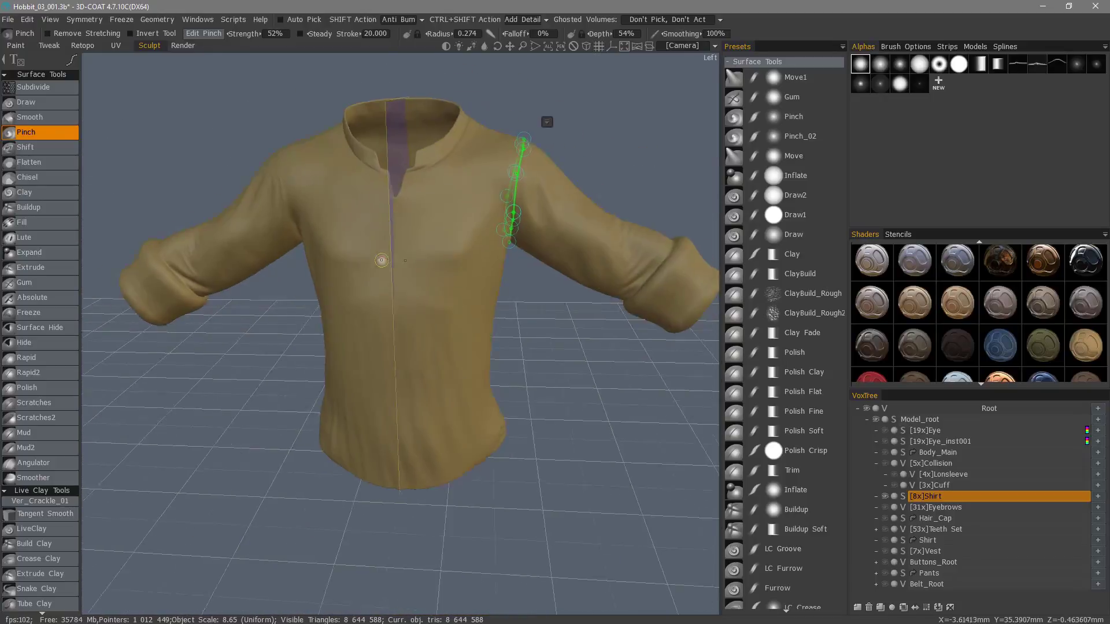
{"action": "right_click_drag", "start_coordinate": [381, 260], "coordinate": [426, 255], "text": "alt"}
{"action": "left_click_drag", "start_coordinate": [426, 254], "coordinate": [514, 280], "text": "alt"}
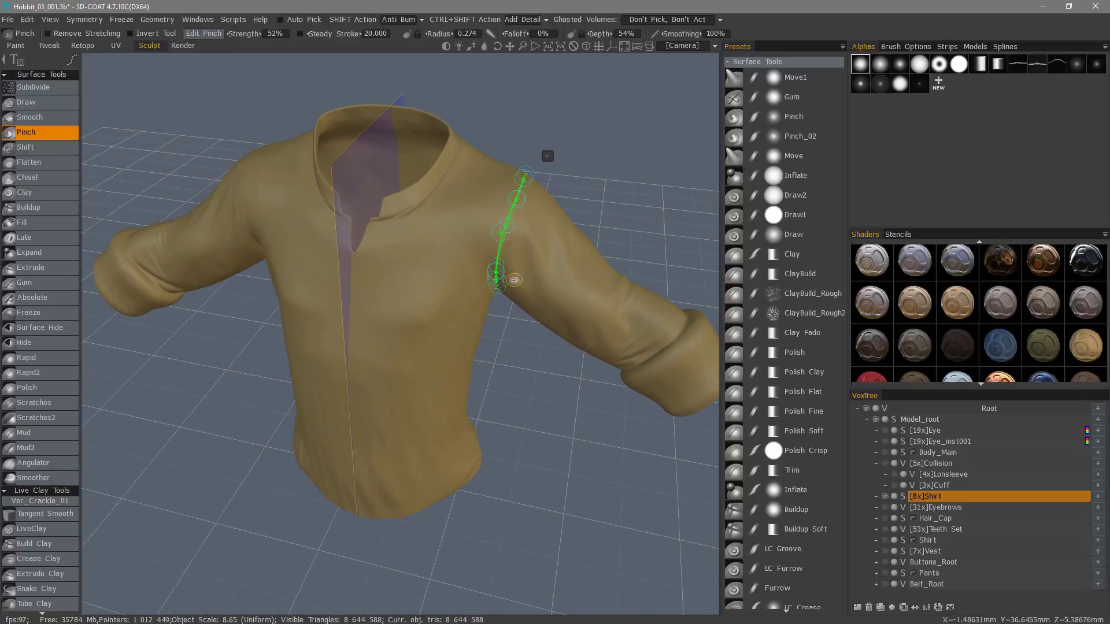
{"action": "left_click_drag", "start_coordinate": [496, 333], "coordinate": [526, 283], "text": "alt"}
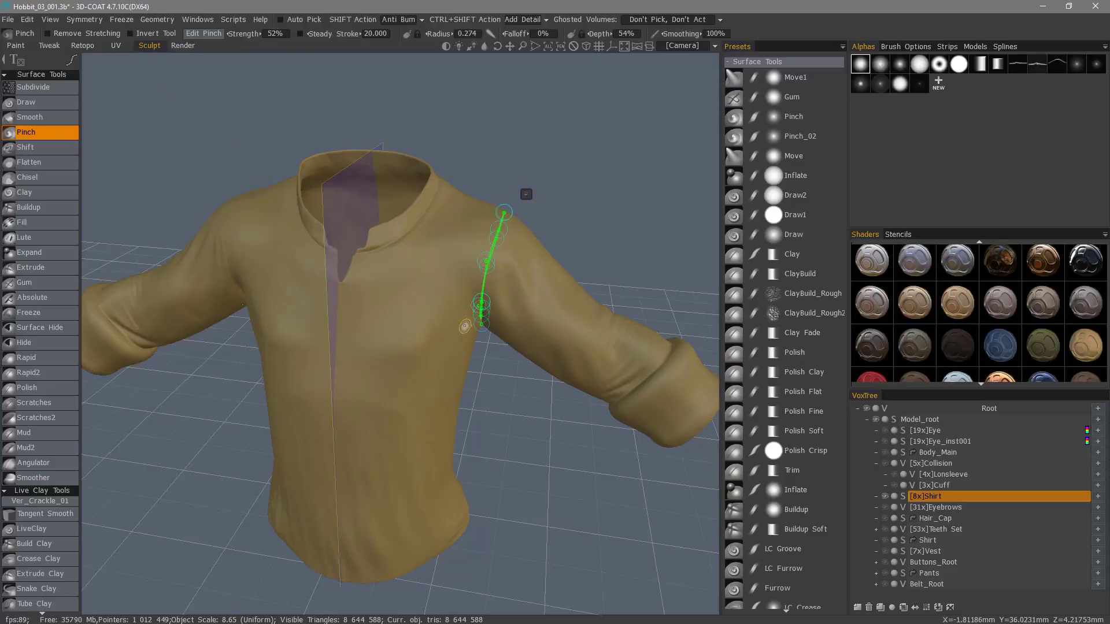
Step: Set the Pinch radius to 0.214 and depth to 91%, and use the brush radius for all armhole spline points
{"action": "left_click_drag", "start_coordinate": [430, 294], "coordinate": [386, 280], "text": "alt"}
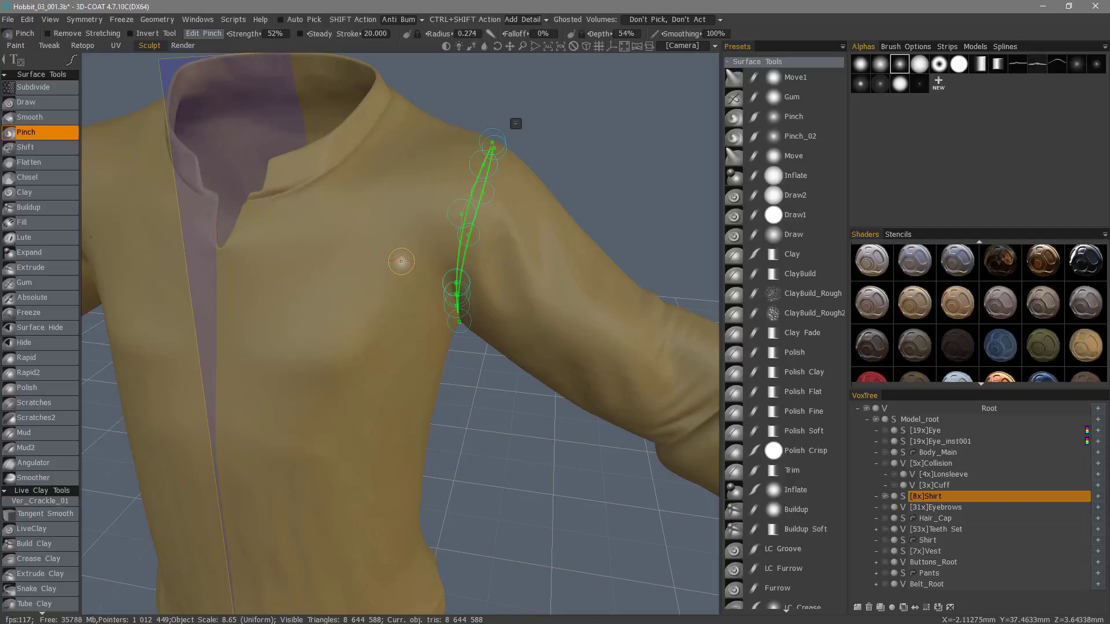
{"action": "right_click_drag", "start_coordinate": [390, 274], "coordinate": [419, 248]}
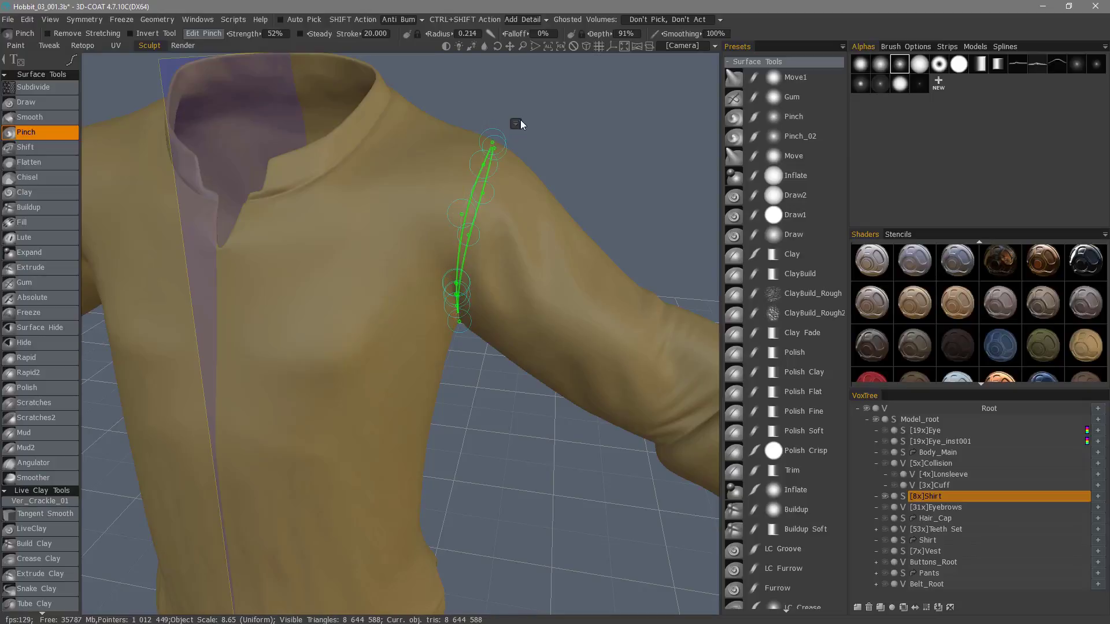
{"action": "left_click", "coordinate": [517, 123]}
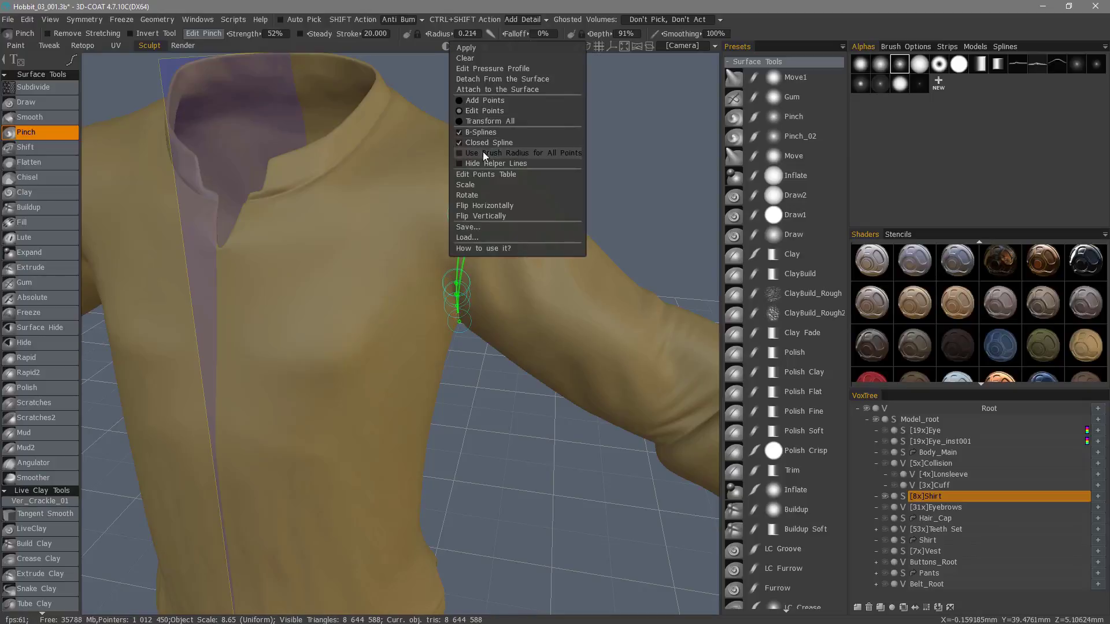
{"action": "left_click", "coordinate": [555, 152]}
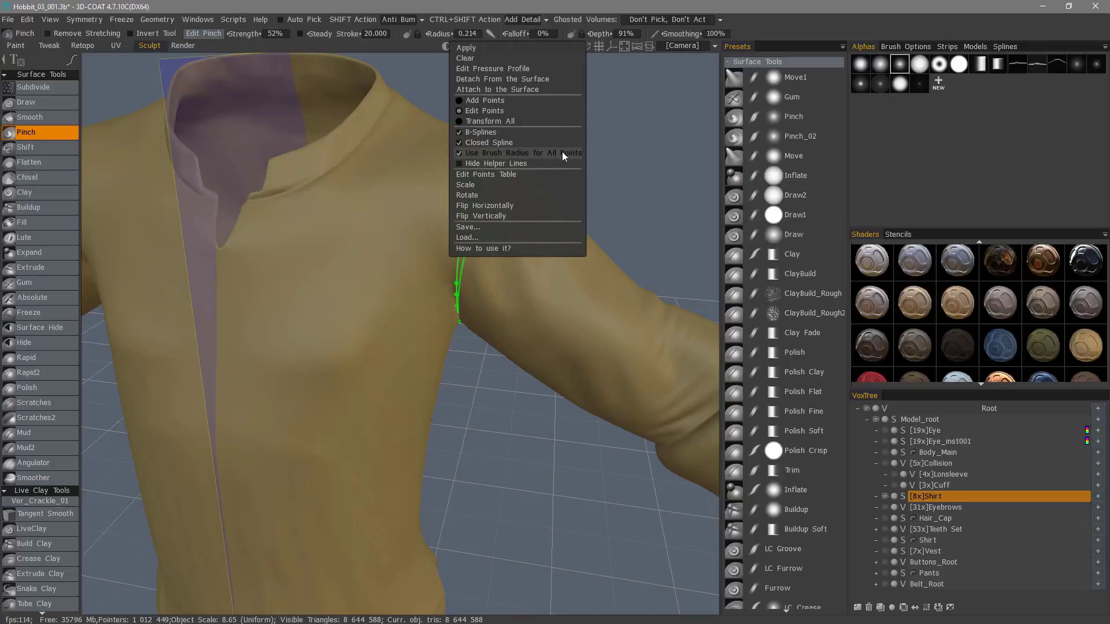
Step: Check the closed spline around the sleeve and apply the Pinch along it to form the armhole seam
{"action": "mouse_move", "coordinate": [670, 269]}
{"action": "left_mouse_down"}
{"action": "mouse_move", "coordinate": [588, 237]}
{"action": "mouse_move", "coordinate": [366, 227]}
{"action": "mouse_move", "coordinate": [388, 164]}
{"action": "left_mouse_up"}
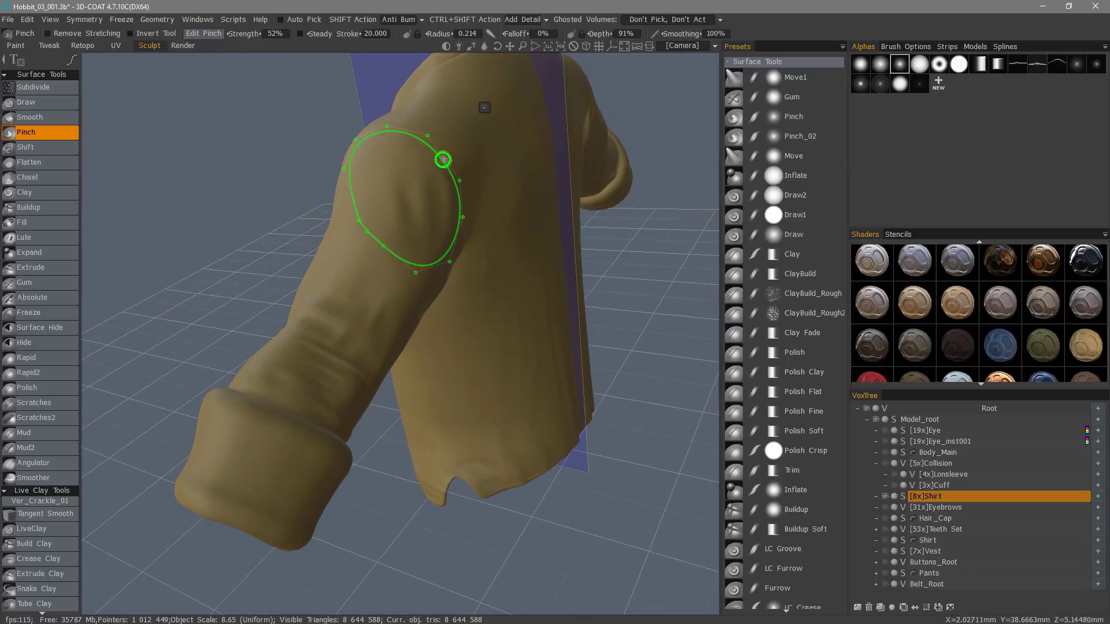
{"action": "left_click_drag", "start_coordinate": [434, 213], "coordinate": [299, 237], "text": "alt"}
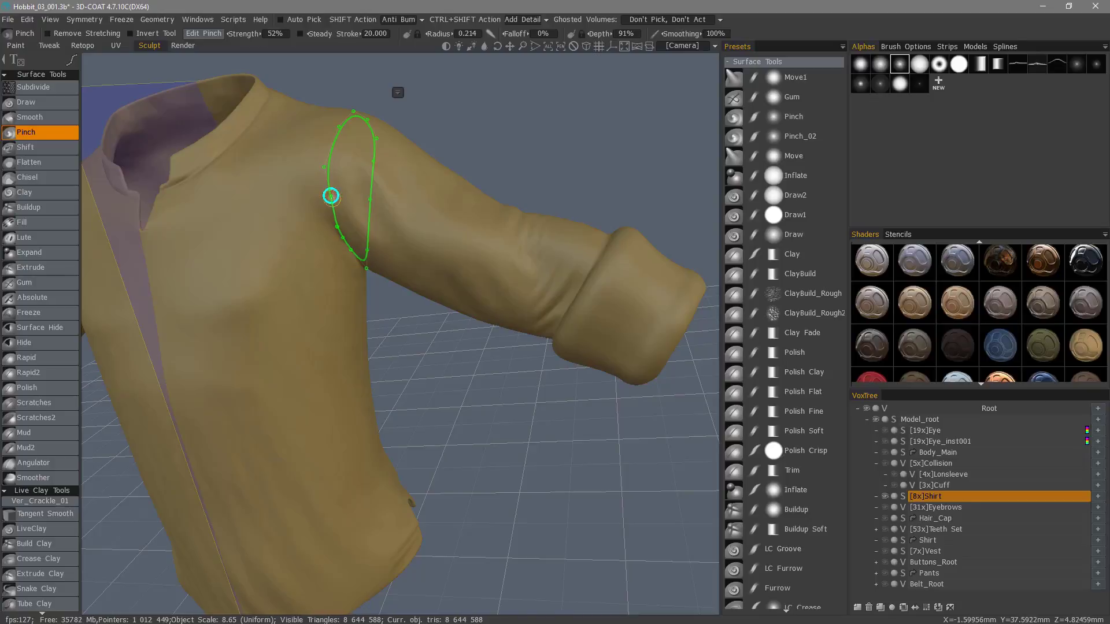
{"action": "left_click_drag", "start_coordinate": [351, 250], "coordinate": [502, 377]}
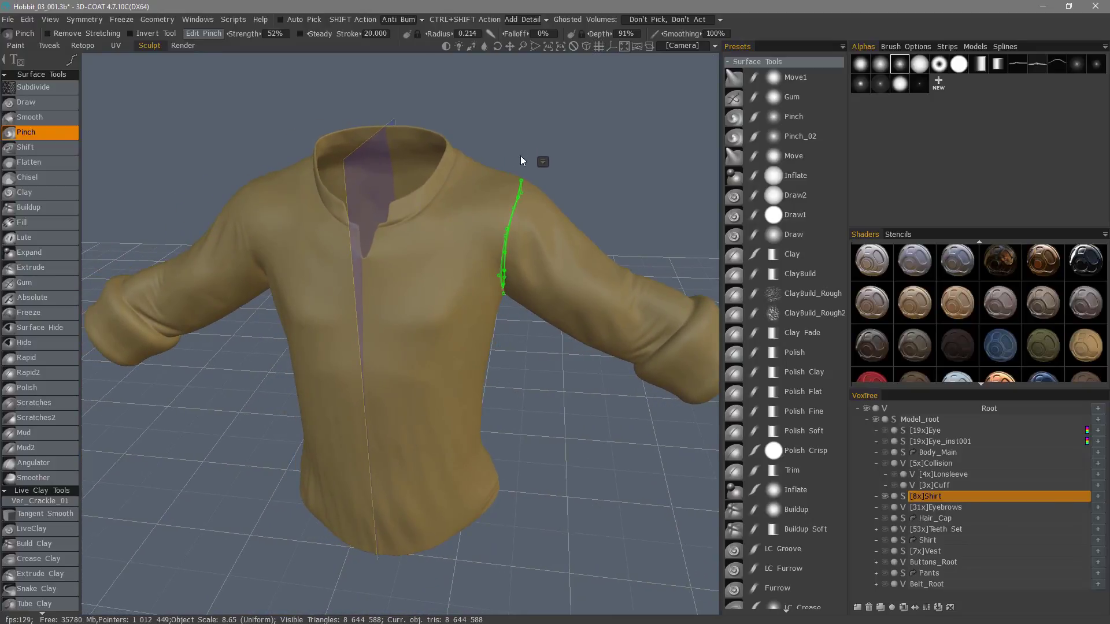
{"action": "left_click", "coordinate": [543, 162]}
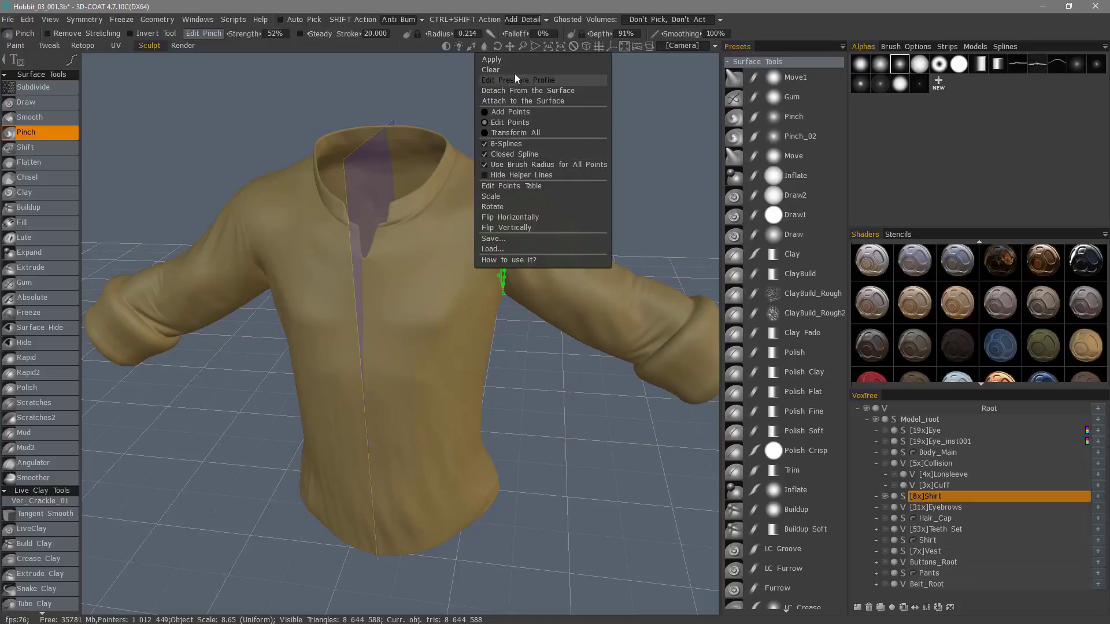
{"action": "left_click", "coordinate": [511, 59]}
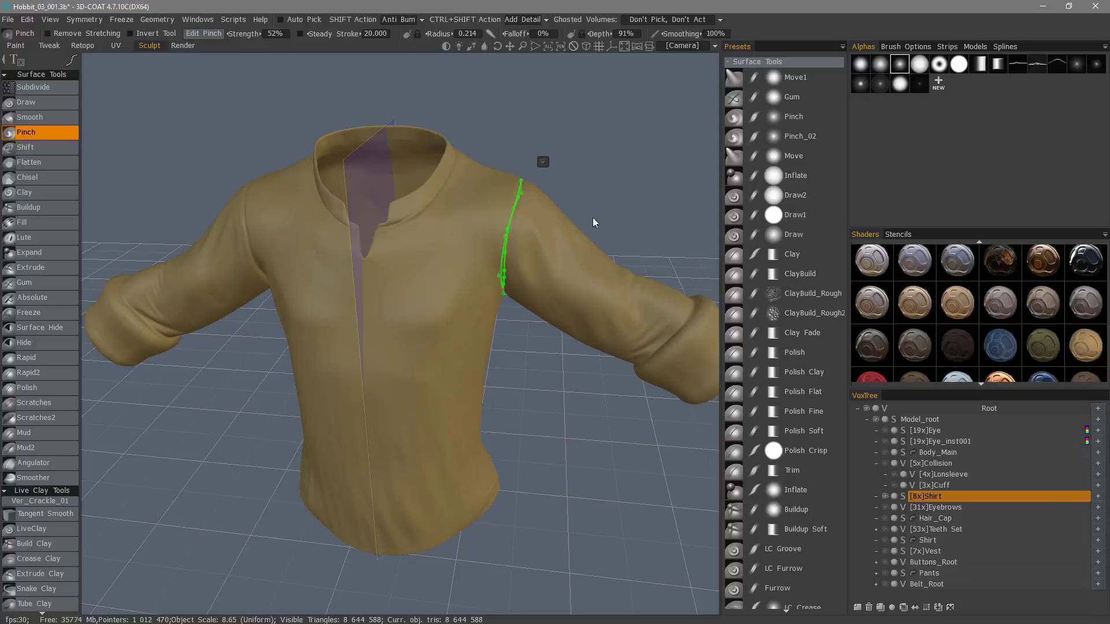
Step: Examine the pinched armhole seam on the mirrored side and along the spline at the character's left shoulder
{"action": "left_click_drag", "start_coordinate": [463, 243], "coordinate": [580, 246], "text": "alt"}
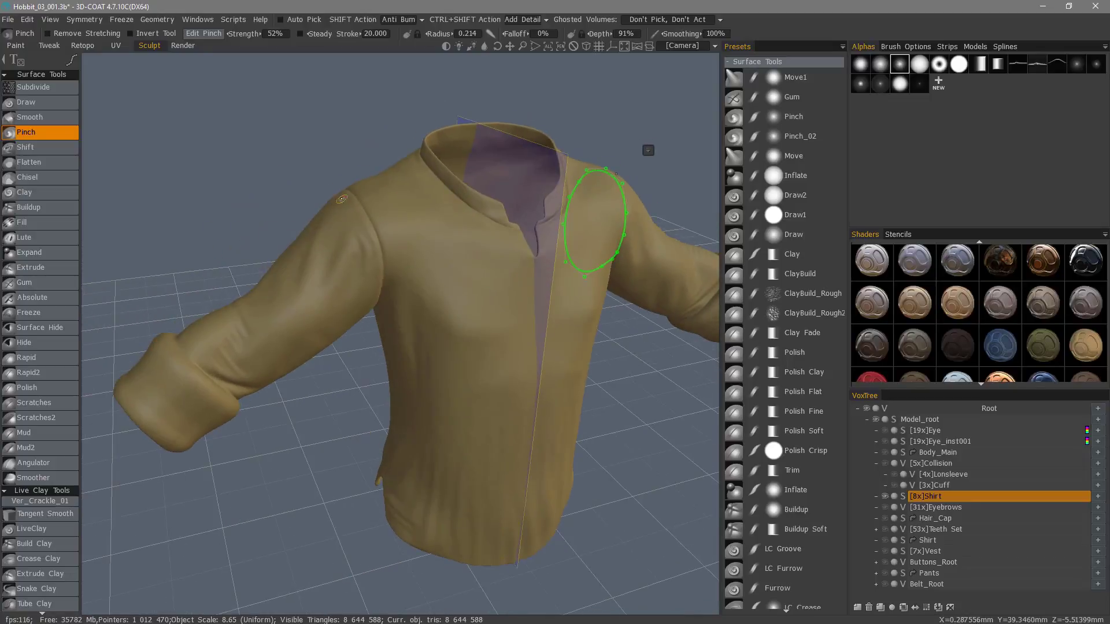
{"action": "middle_click_drag", "start_coordinate": [486, 237], "coordinate": [488, 265], "text": "alt"}
{"action": "left_click_drag", "start_coordinate": [489, 265], "coordinate": [471, 268], "text": "alt"}
{"action": "right_click_drag", "start_coordinate": [391, 275], "coordinate": [387, 324], "text": "alt"}
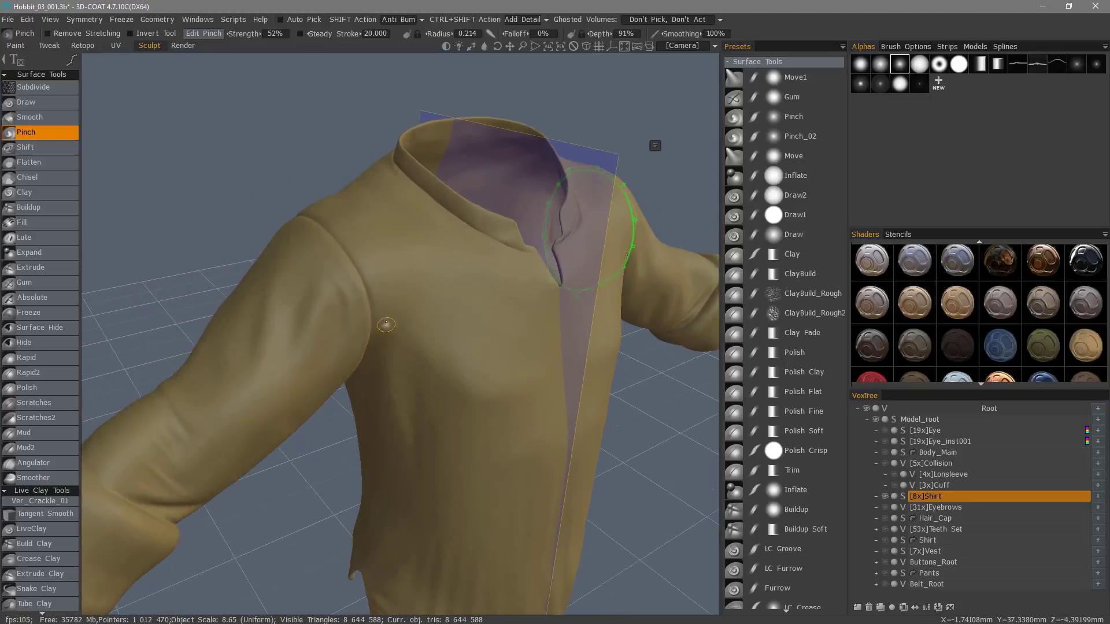
{"action": "left_click_drag", "start_coordinate": [387, 324], "coordinate": [265, 405], "text": "alt"}
{"action": "middle_click_drag", "start_coordinate": [578, 399], "coordinate": [422, 407], "text": "alt"}
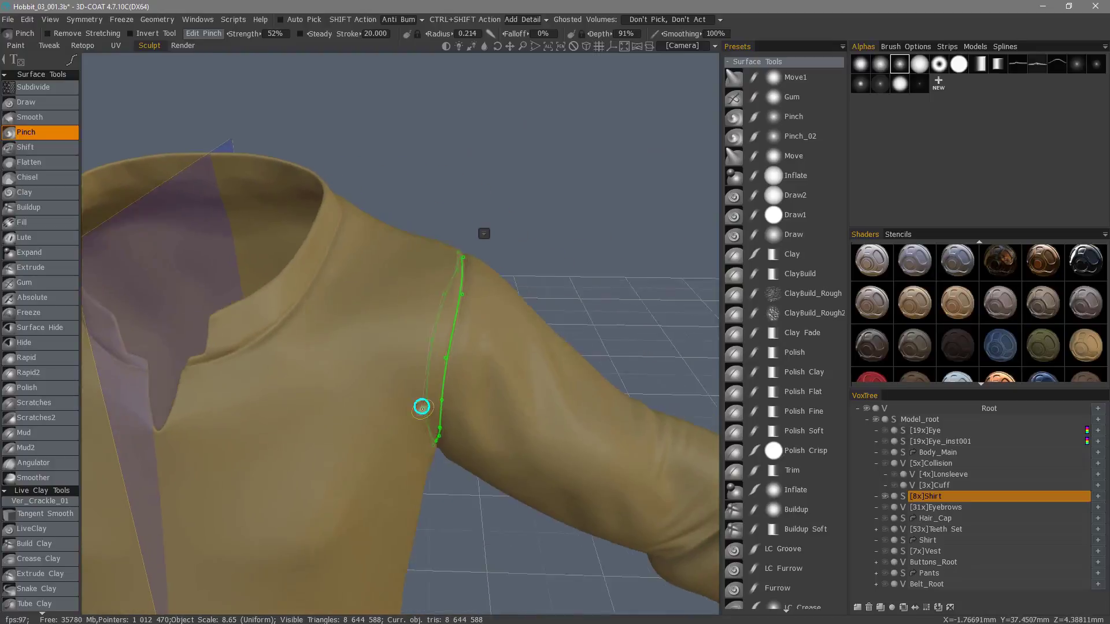
{"action": "left_click_drag", "start_coordinate": [422, 407], "coordinate": [444, 398], "text": "alt"}
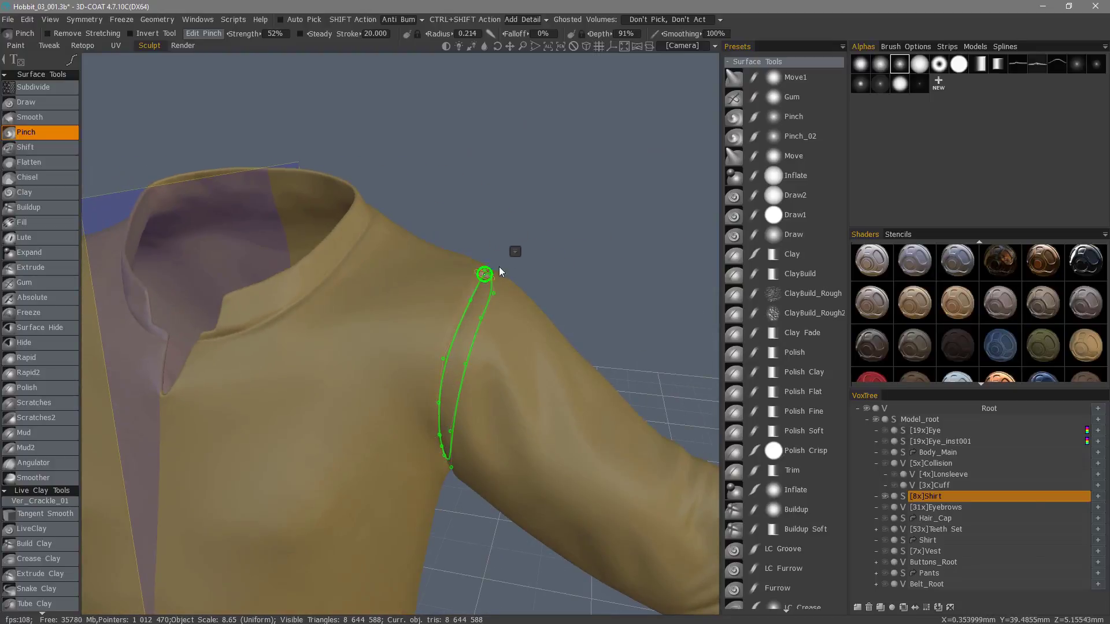
Step: Review the spline's options and clear the finished armhole spline from the shirt
{"action": "left_click", "coordinate": [515, 251]}
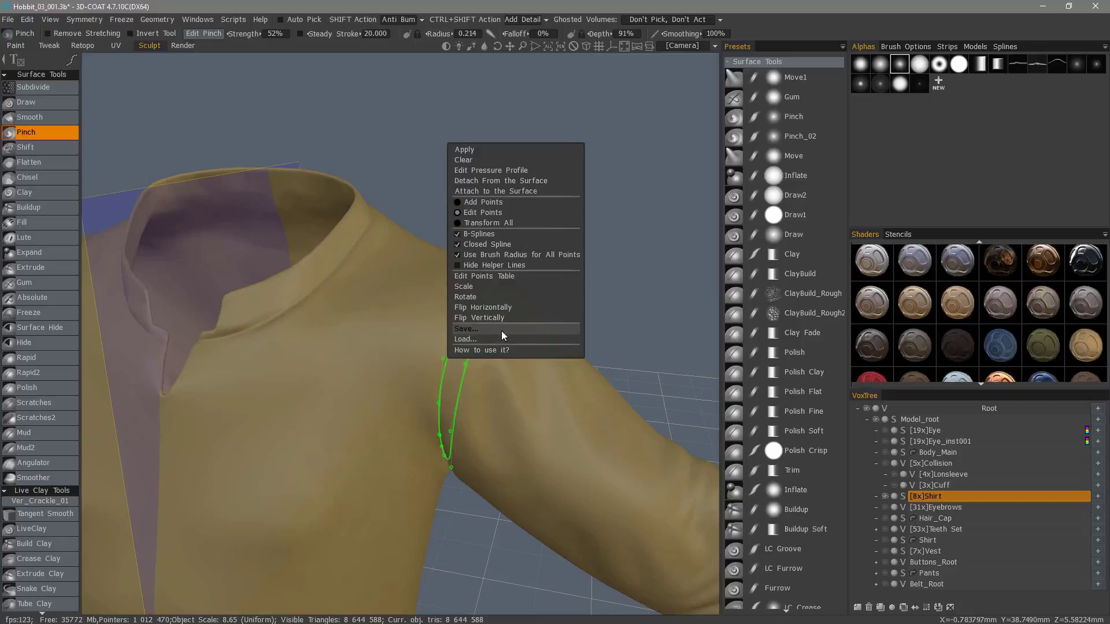
{"action": "right_click_drag", "start_coordinate": [502, 335], "coordinate": [509, 503], "text": "alt"}
{"action": "left_click_drag", "start_coordinate": [509, 503], "coordinate": [501, 448]}
{"action": "left_click", "coordinate": [508, 202]}
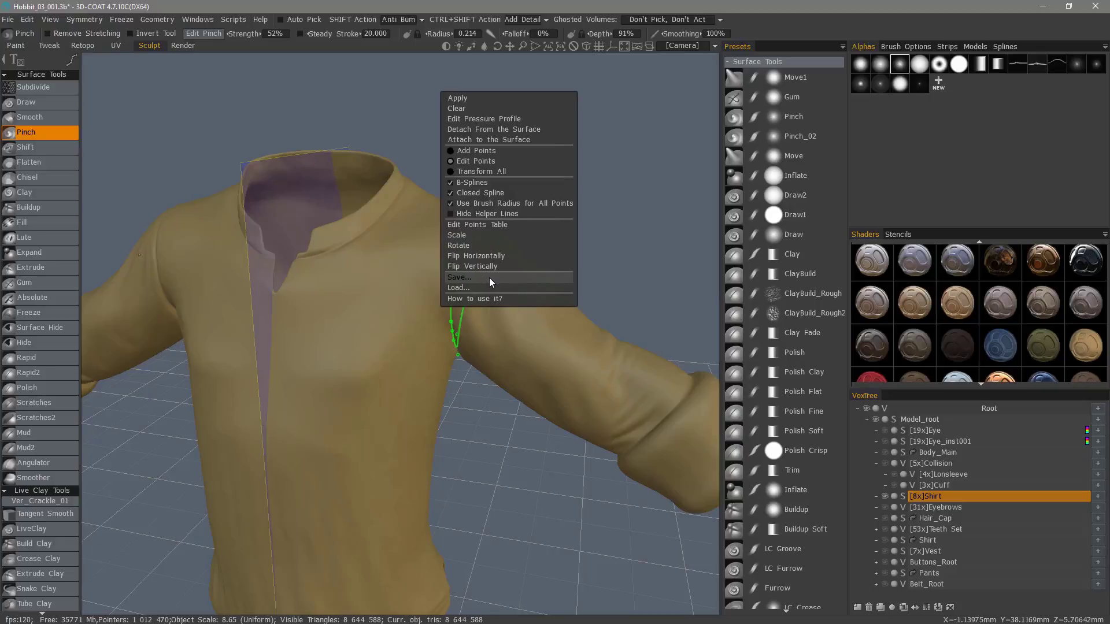
{"action": "left_click_drag", "start_coordinate": [492, 324], "coordinate": [543, 338], "text": "alt"}
{"action": "right_click_drag", "start_coordinate": [544, 338], "coordinate": [497, 324], "text": "alt"}
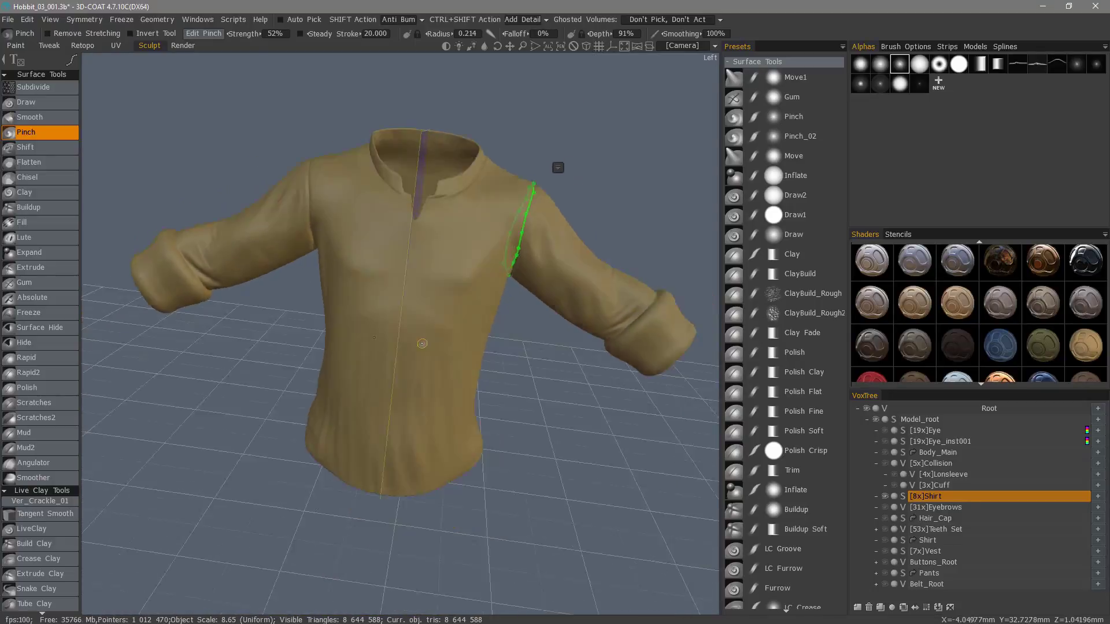
{"action": "left_click_drag", "start_coordinate": [497, 323], "coordinate": [468, 298], "text": "alt"}
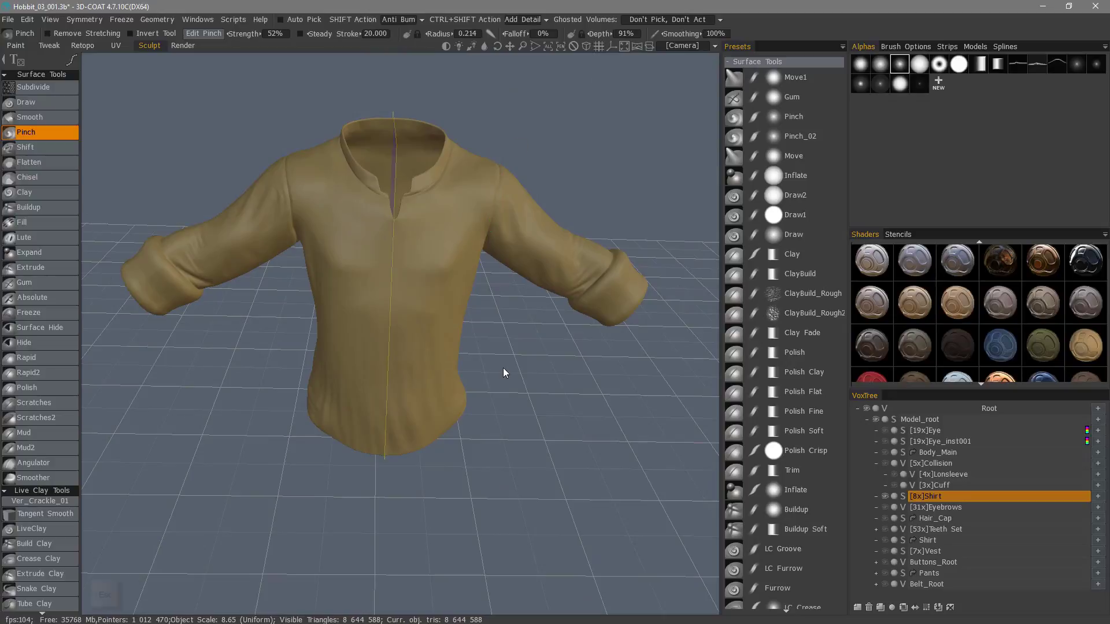
Step: Examine both armhole seams and the whole shirt from the front
{"action": "right_click_drag", "start_coordinate": [498, 380], "coordinate": [492, 370], "text": "alt"}
{"action": "left_click_drag", "start_coordinate": [492, 370], "coordinate": [460, 368], "text": "alt"}
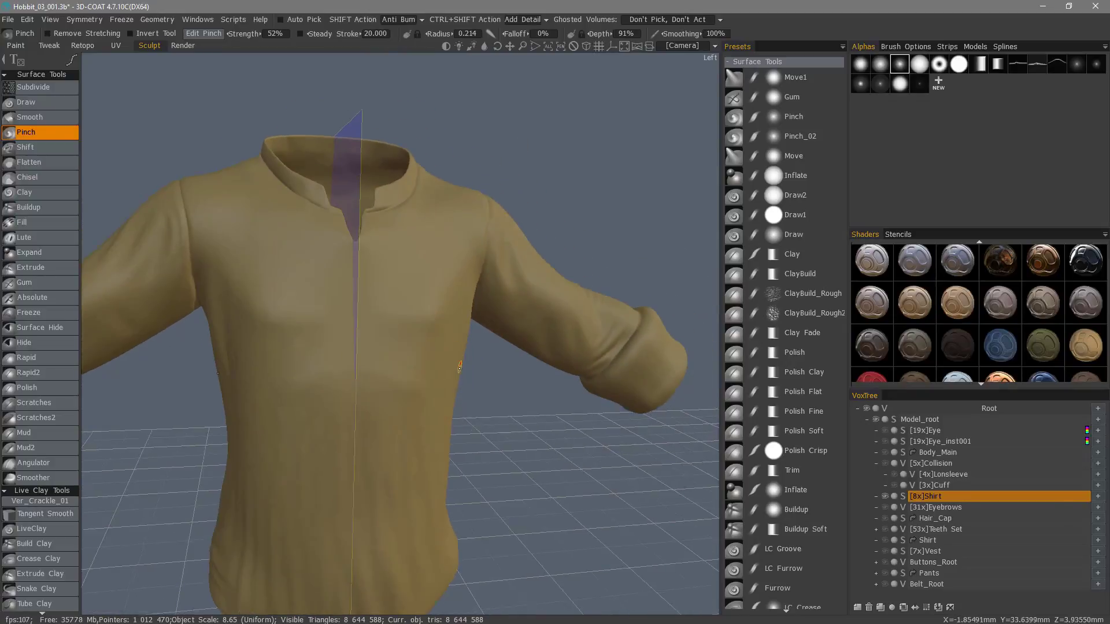
{"action": "right_click_drag", "start_coordinate": [460, 367], "coordinate": [439, 352], "text": "alt"}
{"action": "middle_click_drag", "start_coordinate": [439, 353], "coordinate": [442, 231], "text": "alt"}
{"action": "left_click_drag", "start_coordinate": [443, 231], "coordinate": [425, 234], "text": "alt"}
{"action": "left_click_drag", "start_coordinate": [271, 443], "coordinate": [78, 545]}
Step: Turn off the mirror symmetry for the shirt sculpt, with the whole garment in view
{"action": "scroll", "coordinate": [57, 574], "scroll_direction": "down", "scroll_amount": 5}
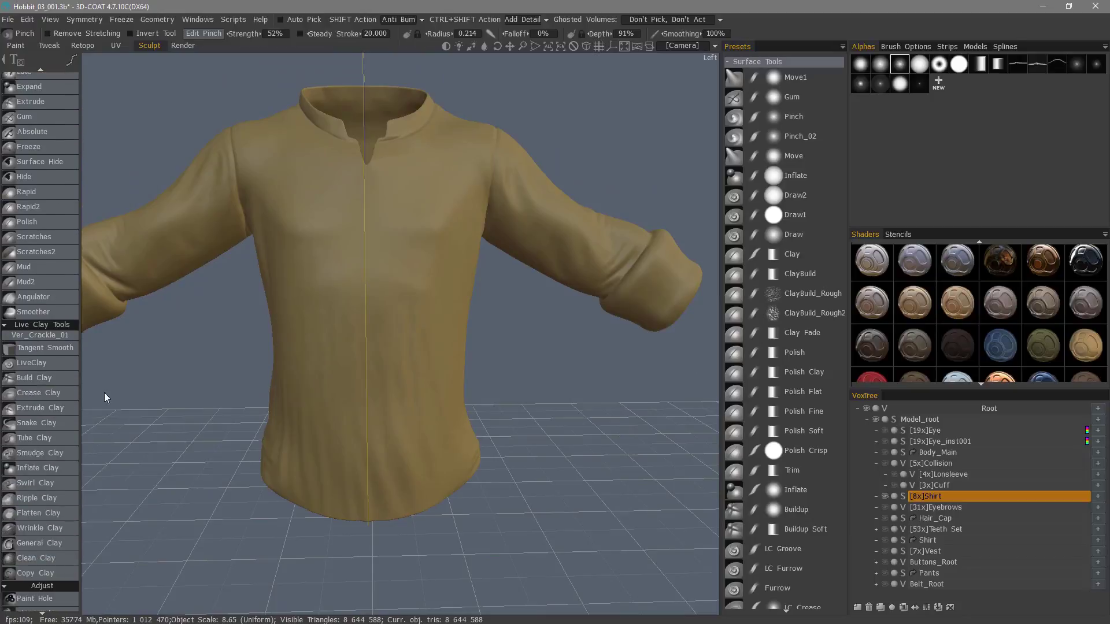
{"action": "left_click_drag", "start_coordinate": [104, 393], "coordinate": [537, 124]}
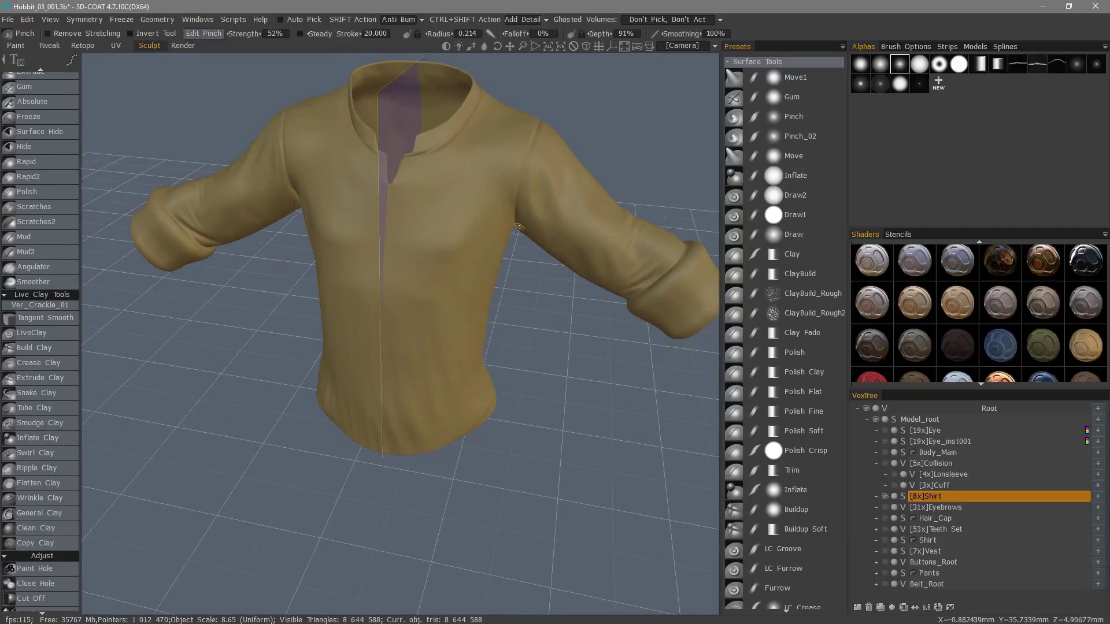
{"action": "left_click_drag", "start_coordinate": [18, 388], "coordinate": [75, 324], "text": "alt"}
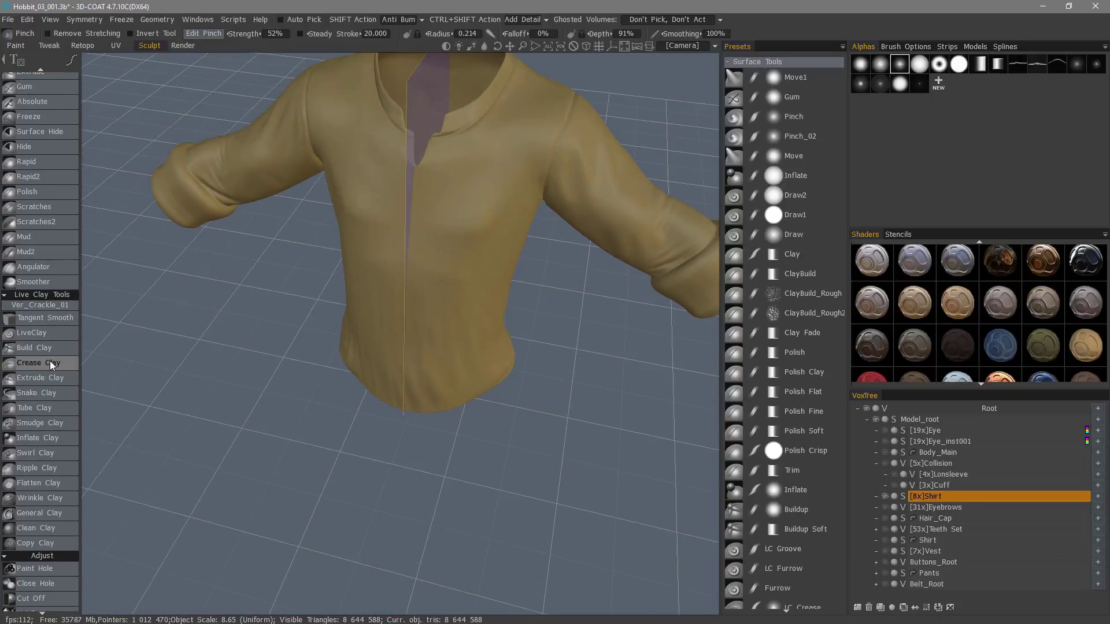
{"action": "left_click_drag", "start_coordinate": [45, 363], "coordinate": [48, 363], "text": "alt"}
{"action": "left_click_drag", "start_coordinate": [120, 351], "coordinate": [236, 190], "text": "alt"}
{"action": "key", "text": "s"}
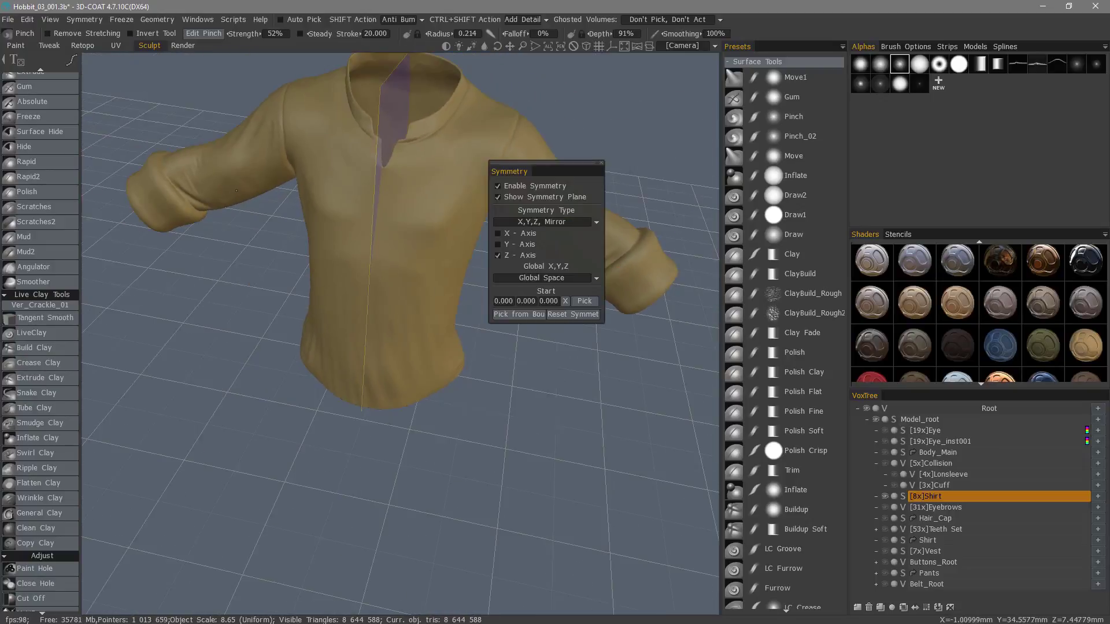
{"action": "left_click", "coordinate": [502, 186]}
{"action": "left_click_drag", "start_coordinate": [475, 183], "coordinate": [411, 237], "text": "alt"}
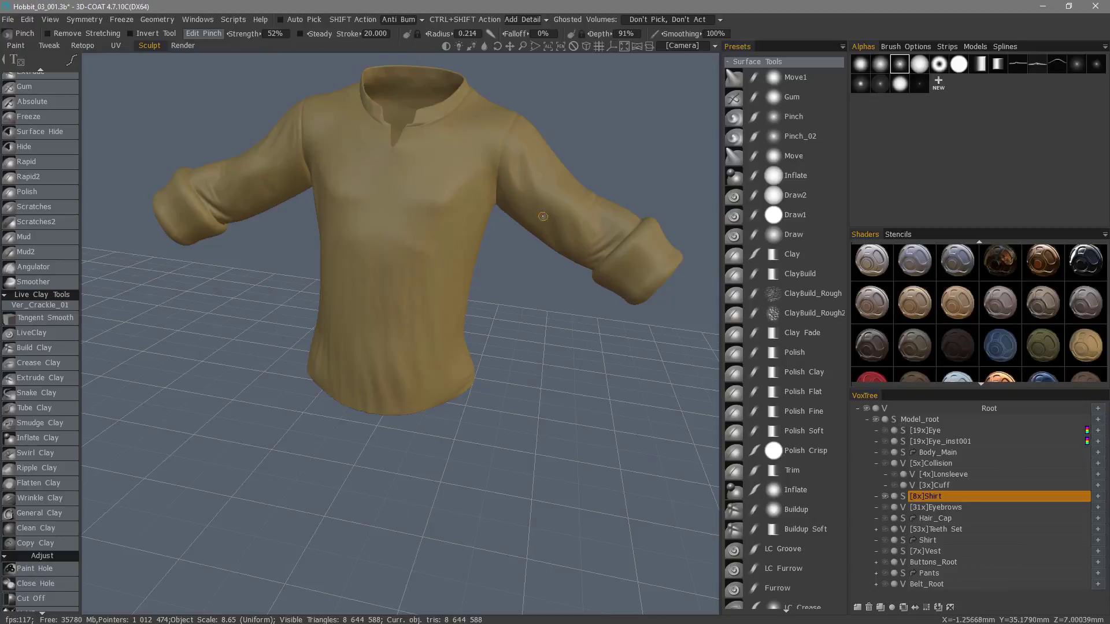
{"action": "left_click_drag", "start_coordinate": [254, 186], "coordinate": [217, 196], "text": "alt"}
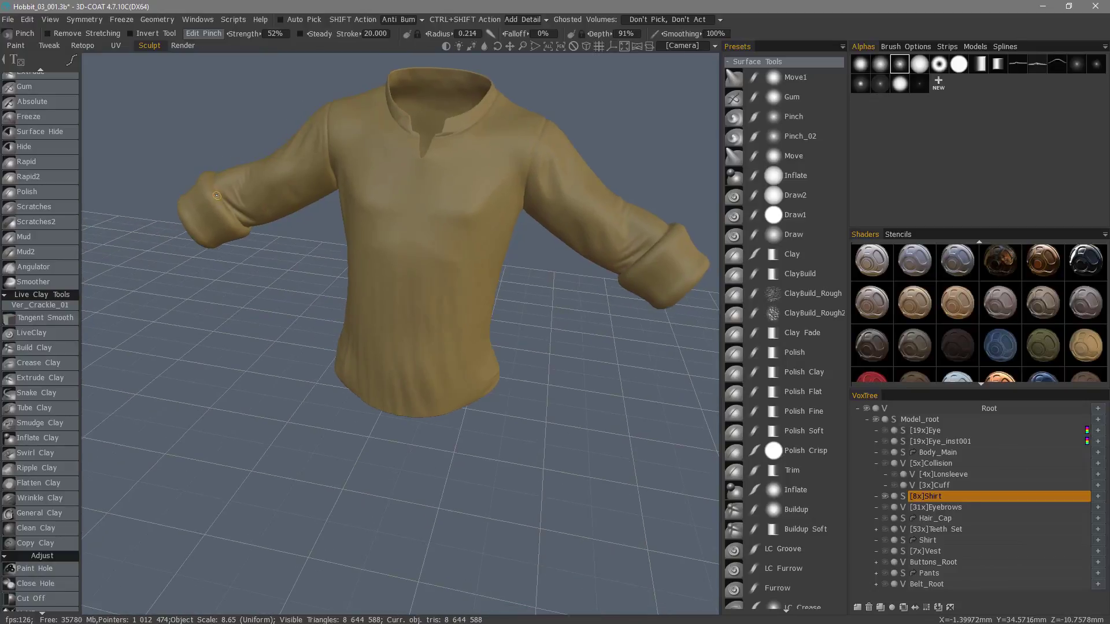
{"action": "mouse_move", "coordinate": [237, 248]}
{"action": "left_mouse_down"}
{"action": "mouse_move", "coordinate": [479, 254]}
{"action": "mouse_move", "coordinate": [454, 237]}
{"action": "mouse_move", "coordinate": [528, 271]}
{"action": "left_mouse_up"}
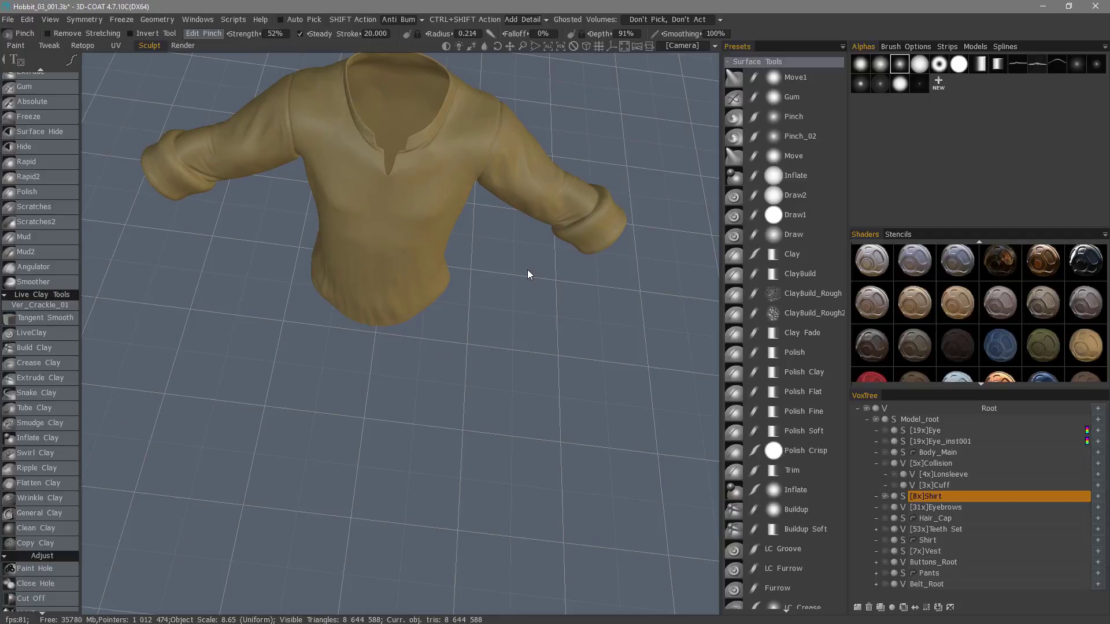
Step: Try a Crease Clay stroke along the fold where the sleeve meets the rolled cuff, then undo it
{"action": "left_click", "coordinate": [68, 115]}
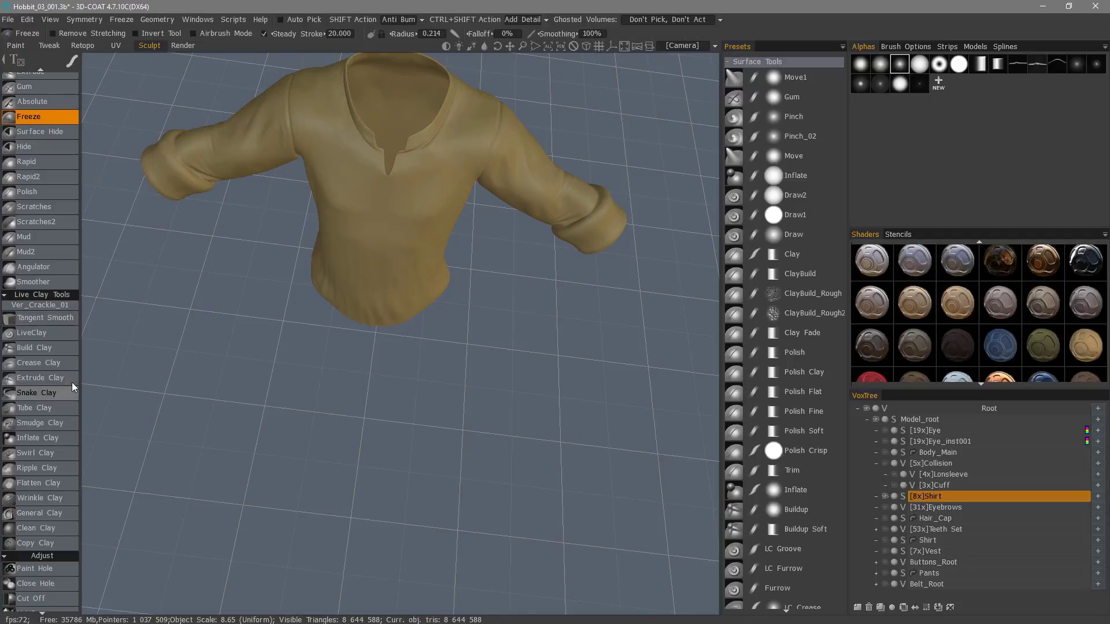
{"action": "left_click", "coordinate": [60, 363]}
{"action": "middle_click_drag", "start_coordinate": [630, 233], "coordinate": [578, 265]}
{"action": "mouse_move", "coordinate": [578, 265]}
{"action": "left_mouse_down"}
{"action": "mouse_move", "coordinate": [457, 220]}
{"action": "mouse_move", "coordinate": [491, 311]}
{"action": "left_mouse_up"}
{"action": "middle_click_drag", "start_coordinate": [491, 311], "coordinate": [504, 223]}
{"action": "right_click_drag", "start_coordinate": [504, 222], "coordinate": [548, 229]}
{"action": "middle_click_drag", "start_coordinate": [548, 228], "coordinate": [559, 282]}
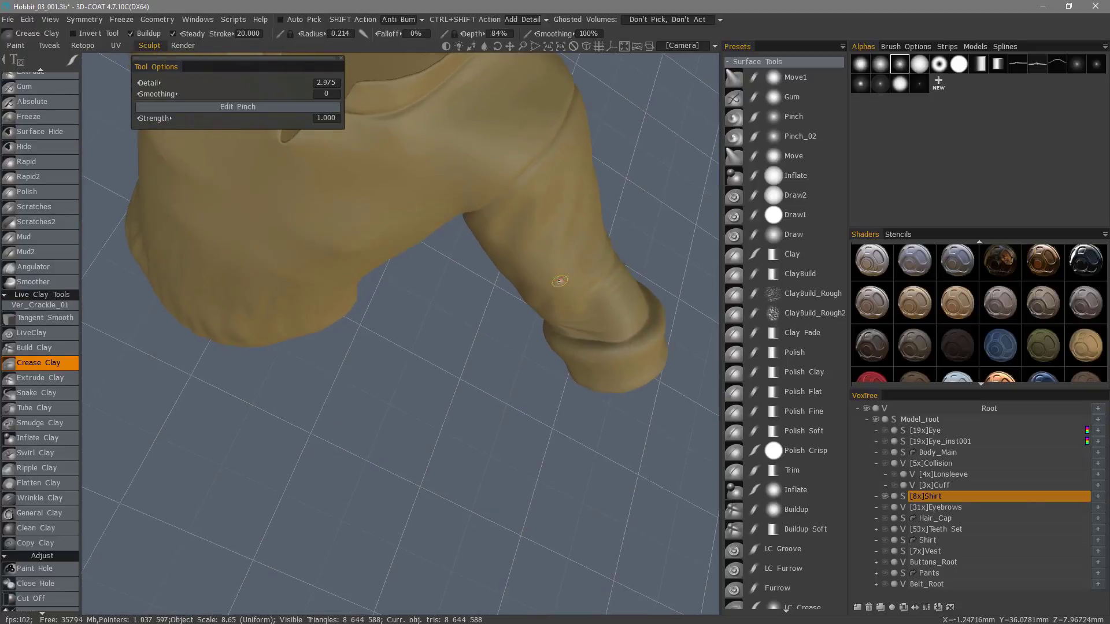
{"action": "right_click_drag", "start_coordinate": [559, 282], "coordinate": [577, 324], "text": "alt"}
{"action": "mouse_move", "coordinate": [577, 324]}
{"action": "middle_mouse_down", "text": "alt"}
{"action": "mouse_move", "coordinate": [515, 248]}
{"action": "mouse_move", "coordinate": [476, 238]}
{"action": "middle_mouse_up", "text": "alt"}
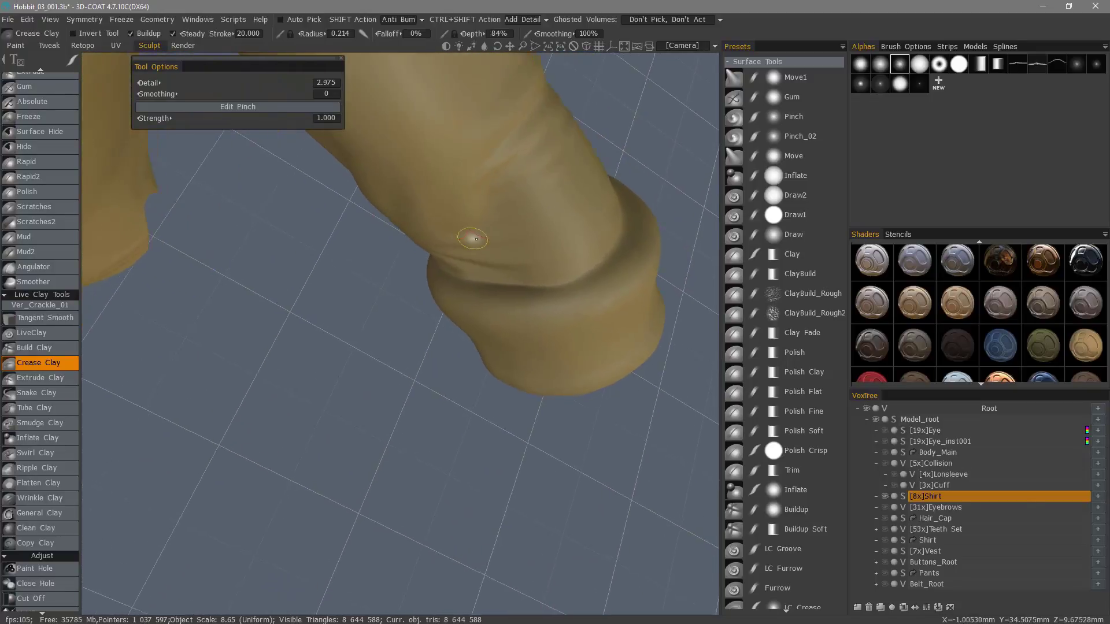
{"action": "left_click_drag", "start_coordinate": [476, 239], "coordinate": [459, 214], "text": "alt"}
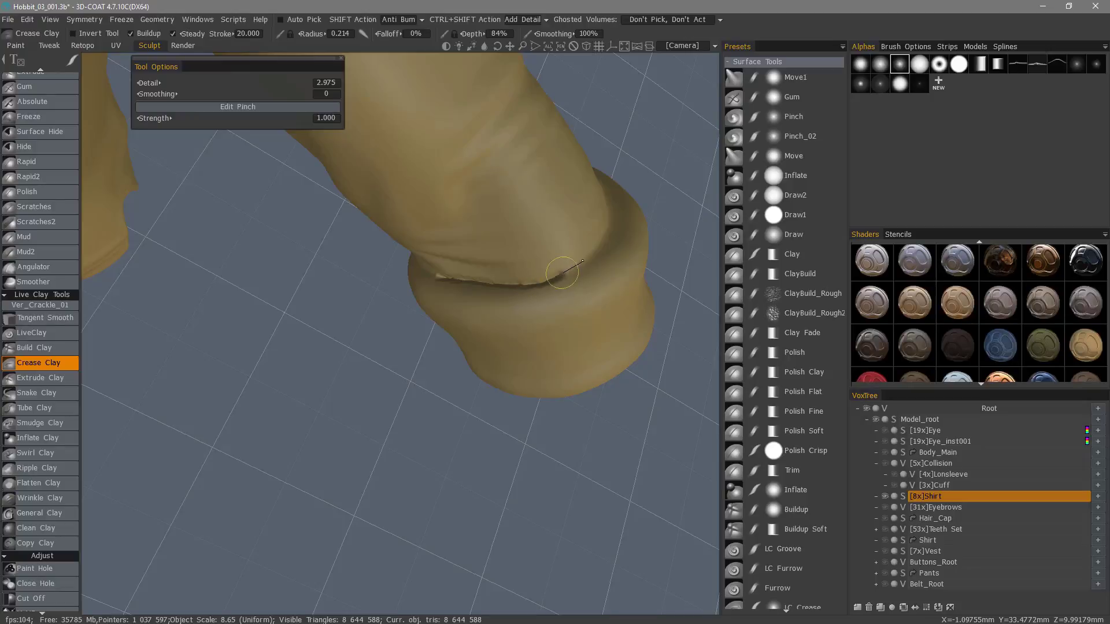
{"action": "left_click_drag", "start_coordinate": [360, 281], "coordinate": [739, 268]}
{"action": "right_click_drag", "start_coordinate": [739, 269], "coordinate": [679, 388]}
{"action": "mouse_move", "coordinate": [679, 393]}
{"action": "left_mouse_down"}
{"action": "mouse_move", "coordinate": [595, 223]}
{"action": "mouse_move", "coordinate": [609, 248]}
{"action": "mouse_move", "coordinate": [570, 287]}
{"action": "mouse_move", "coordinate": [551, 277]}
{"action": "mouse_move", "coordinate": [639, 228]}
{"action": "left_mouse_up"}
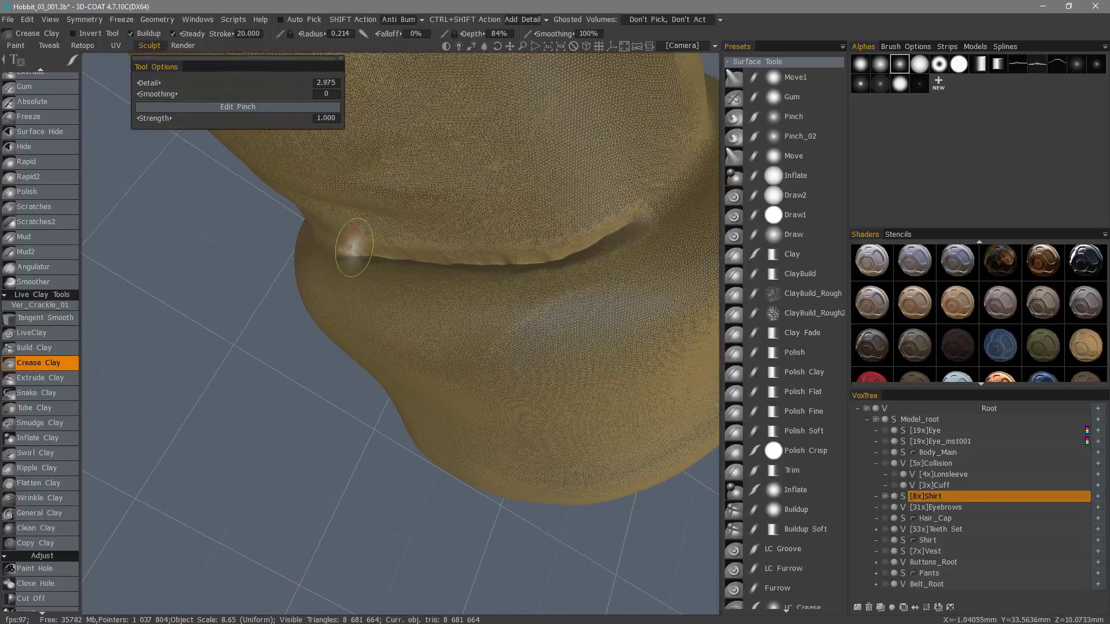
{"action": "left_click_drag", "start_coordinate": [574, 255], "coordinate": [659, 223]}
{"action": "key", "text": "ctrl+z"}
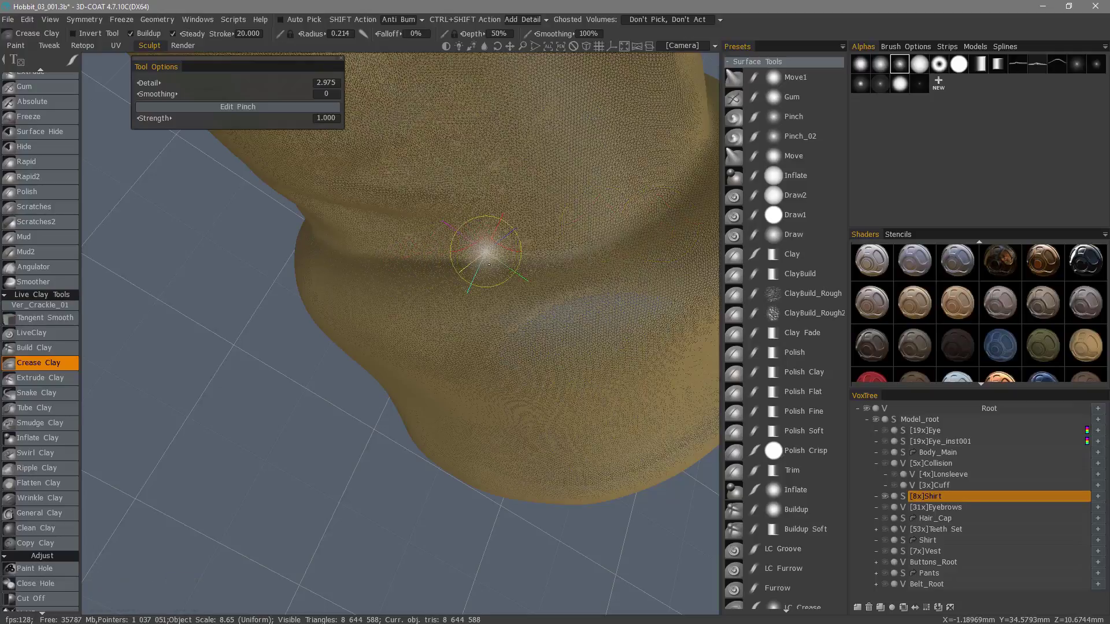
Step: Set Crease Clay to radius 0.101, depth 61%, detail 3.100 and smoothing 0.300
{"action": "mouse_move", "coordinate": [489, 265]}
{"action": "right_mouse_down"}
{"action": "mouse_move", "coordinate": [511, 257]}
{"action": "mouse_move", "coordinate": [352, 207]}
{"action": "right_mouse_up"}
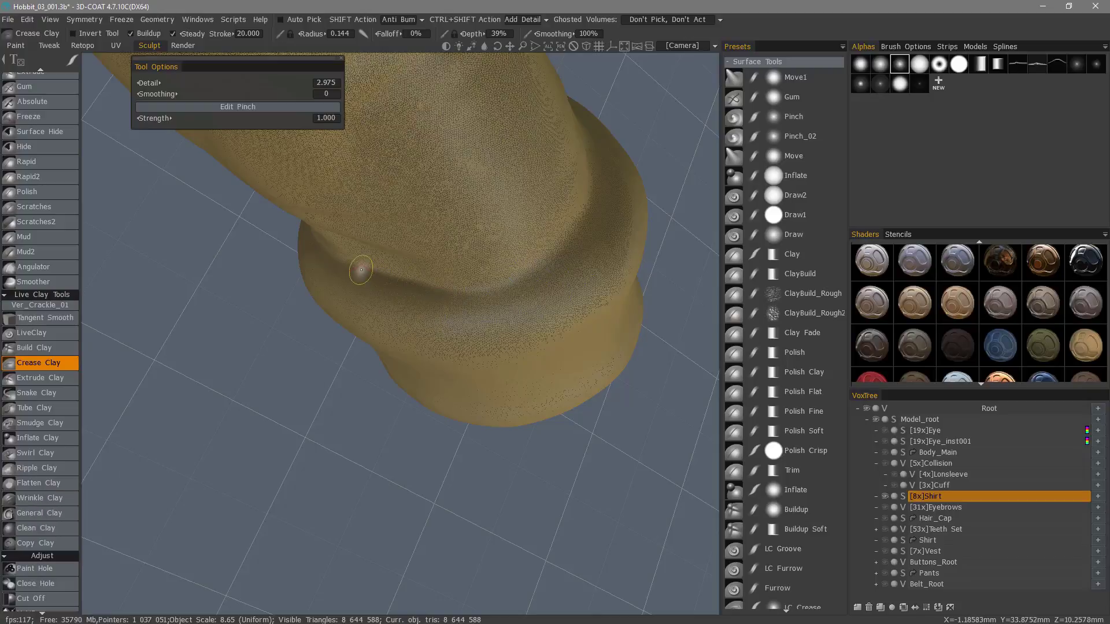
{"action": "left_click_drag", "start_coordinate": [404, 260], "coordinate": [344, 240], "text": "alt"}
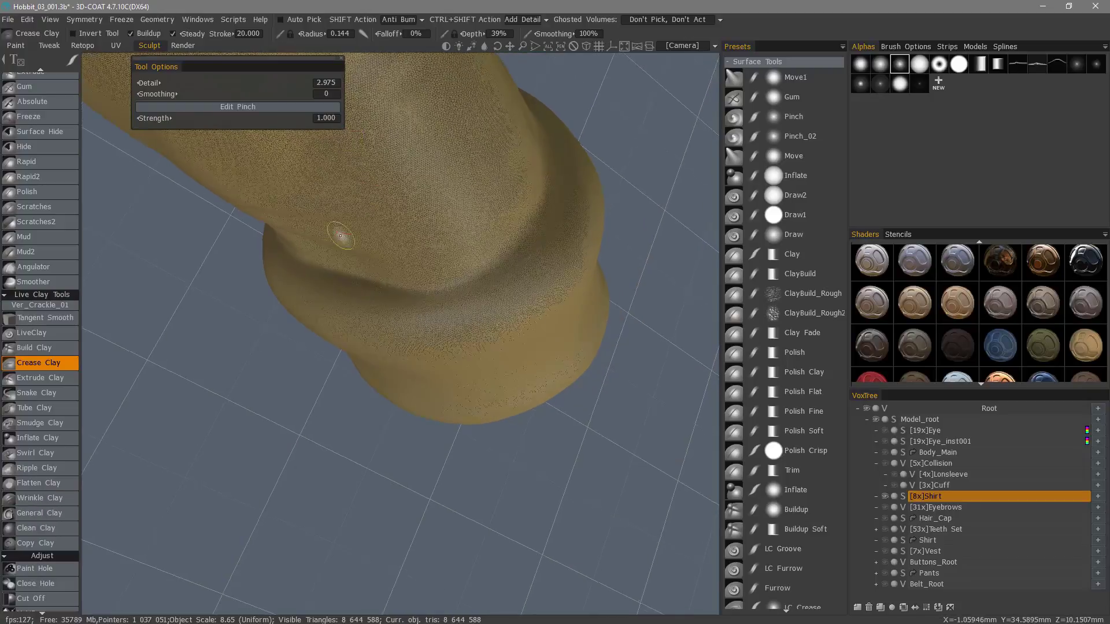
{"action": "right_click_drag", "start_coordinate": [331, 271], "coordinate": [382, 275]}
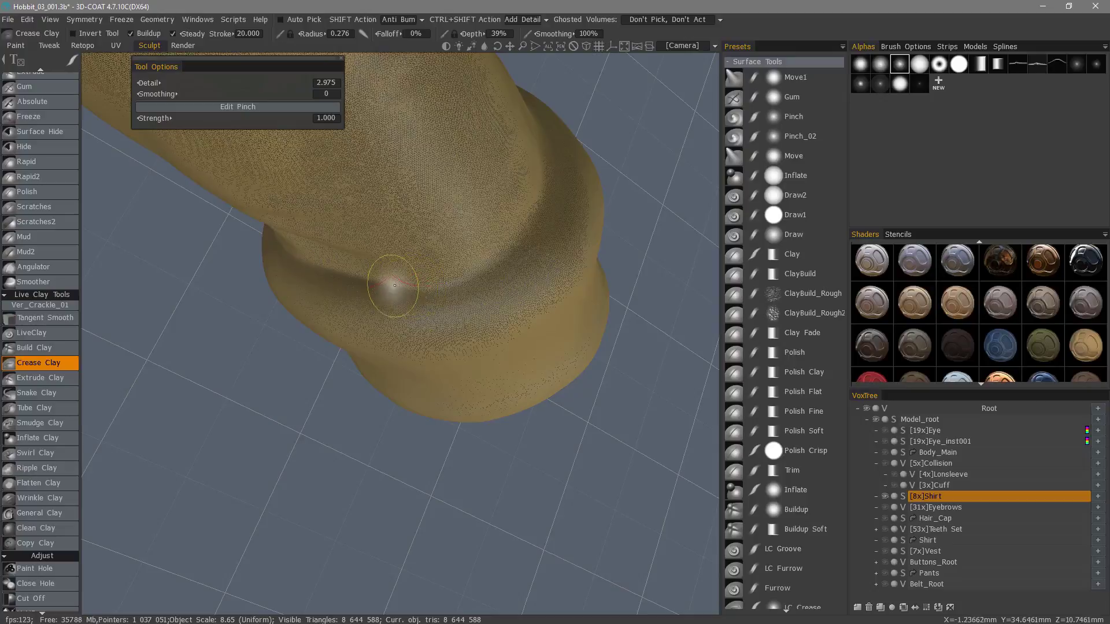
{"action": "right_click_drag", "start_coordinate": [493, 258], "coordinate": [405, 278]}
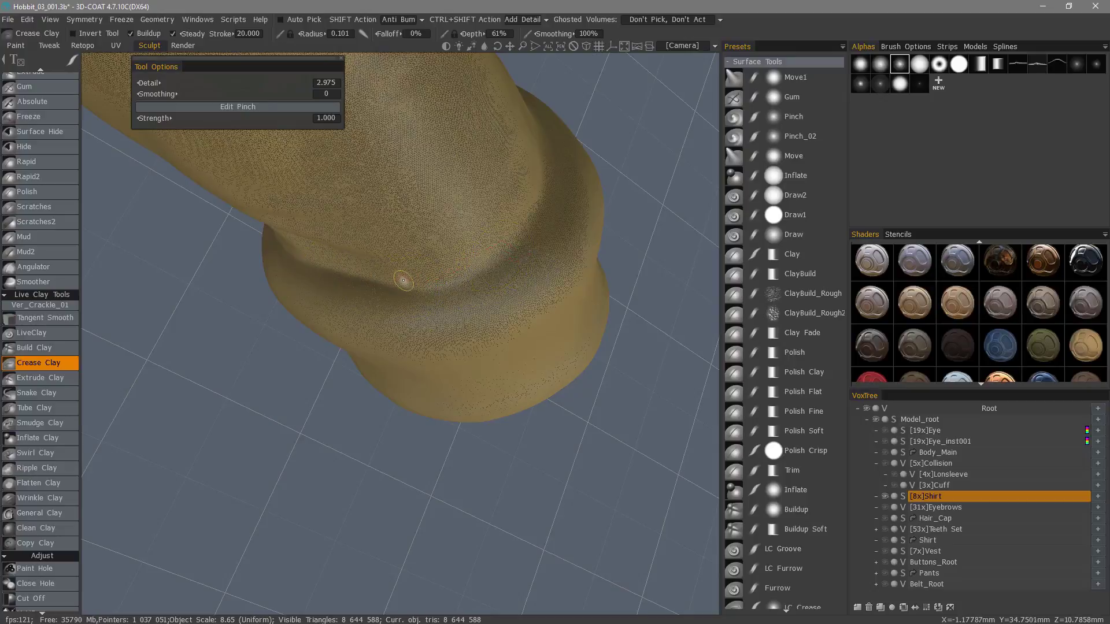
{"action": "left_click_drag", "start_coordinate": [280, 81], "coordinate": [285, 82]}
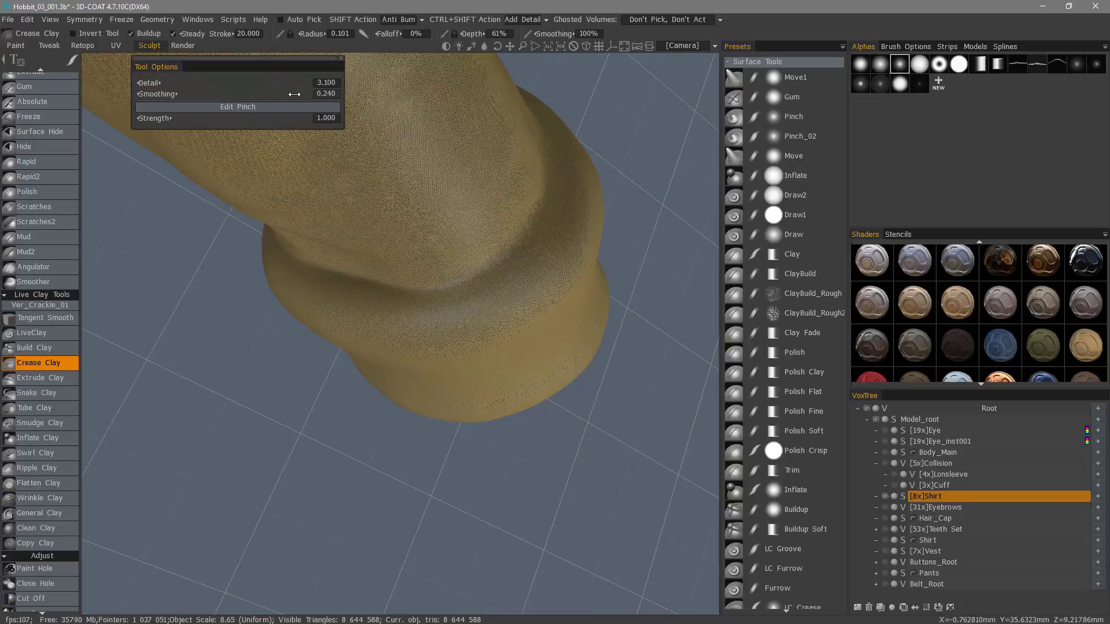
{"action": "left_click_drag", "start_coordinate": [297, 94], "coordinate": [302, 94]}
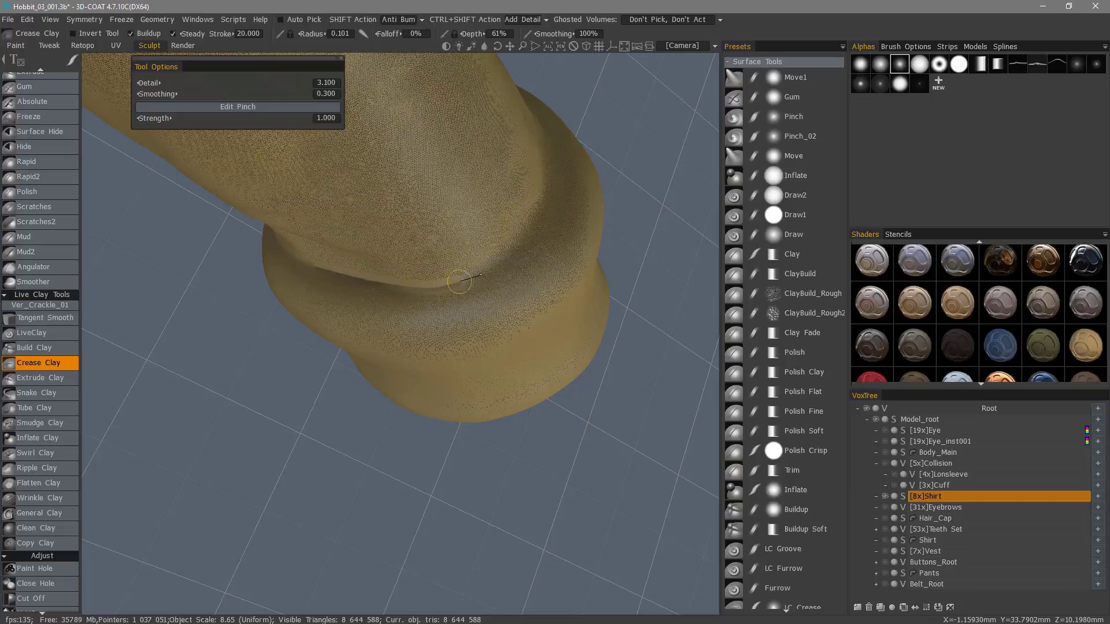
Step: Try a finer Crease Clay stroke along the cuff's inner edge, inspect it from several angles and undo it
{"action": "left_click_drag", "start_coordinate": [537, 216], "coordinate": [544, 222]}
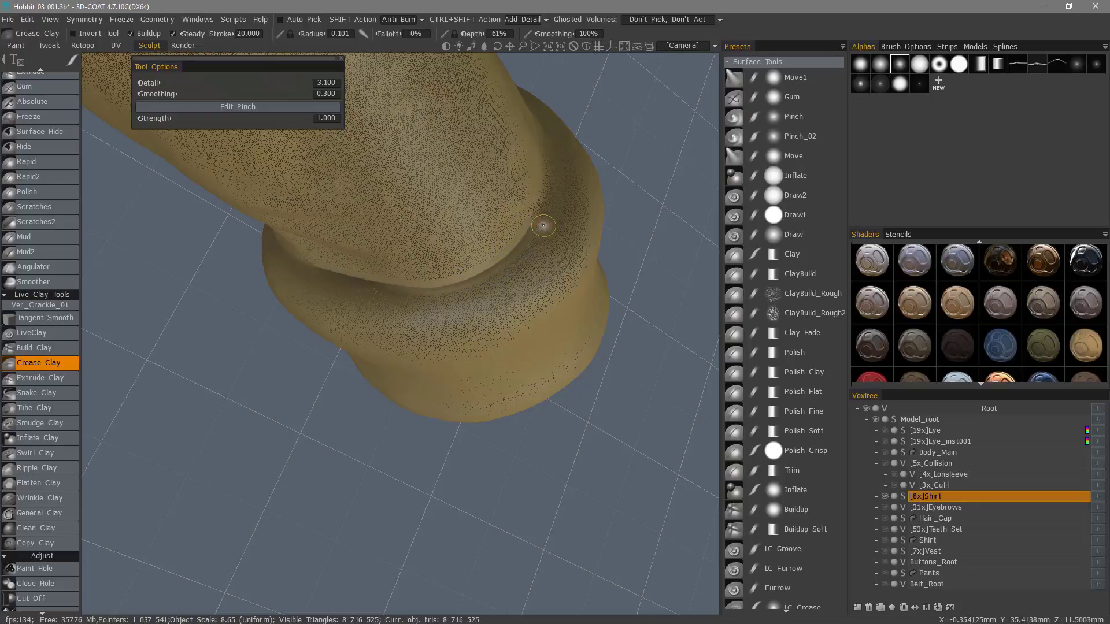
{"action": "mouse_move", "coordinate": [566, 307]}
{"action": "right_mouse_down", "text": "alt"}
{"action": "mouse_move", "coordinate": [470, 307]}
{"action": "mouse_move", "coordinate": [453, 240]}
{"action": "right_mouse_up", "text": "alt"}
{"action": "mouse_move", "coordinate": [433, 153]}
{"action": "left_mouse_down", "text": "alt"}
{"action": "mouse_move", "coordinate": [478, 208]}
{"action": "mouse_move", "coordinate": [495, 211]}
{"action": "left_mouse_up", "text": "alt"}
{"action": "right_click_drag", "start_coordinate": [495, 211], "coordinate": [500, 268], "text": "alt"}
{"action": "mouse_move", "coordinate": [496, 431]}
{"action": "left_mouse_down", "text": "alt"}
{"action": "mouse_move", "coordinate": [497, 450]}
{"action": "mouse_move", "coordinate": [475, 438]}
{"action": "left_mouse_up", "text": "alt"}
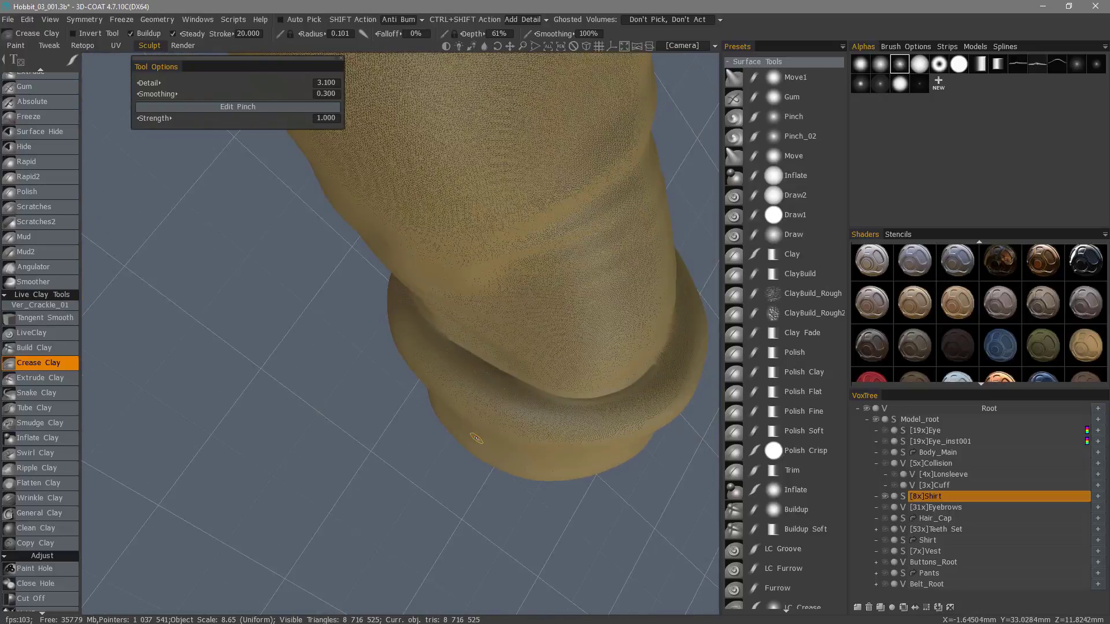
{"action": "right_click_drag", "start_coordinate": [475, 438], "coordinate": [476, 438]}
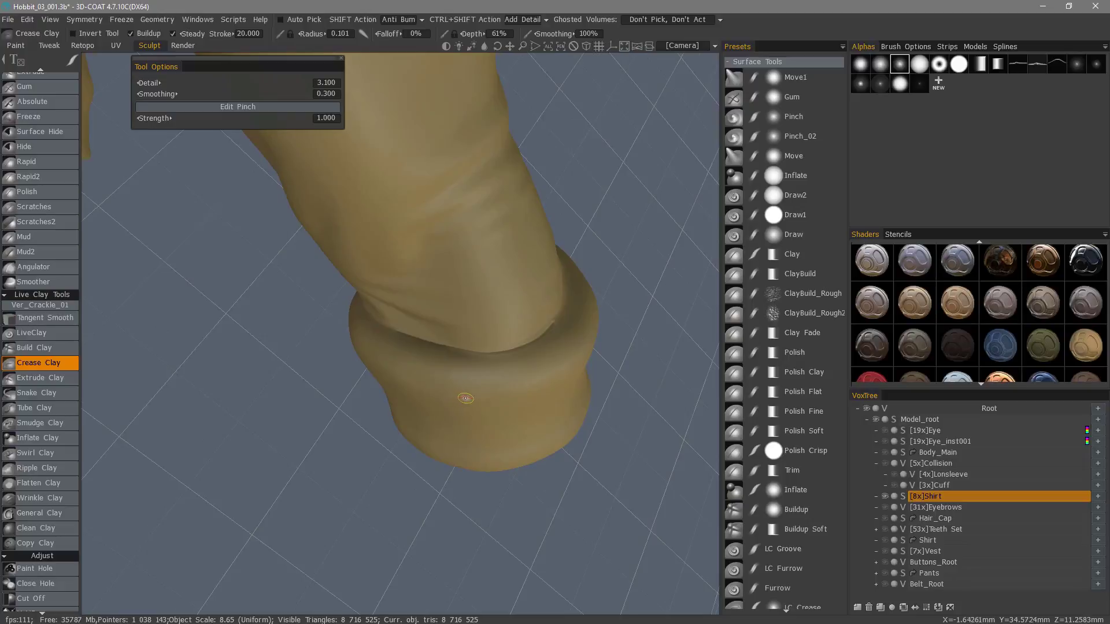
{"action": "right_click_drag", "start_coordinate": [459, 399], "coordinate": [459, 389]}
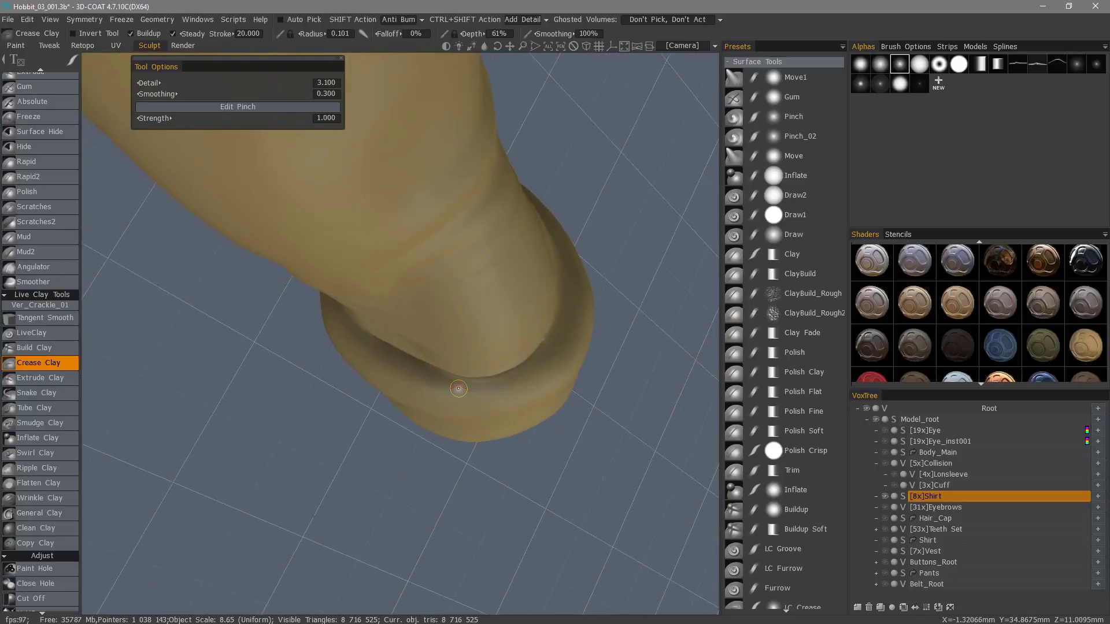
{"action": "key", "text": "ctrl+z"}
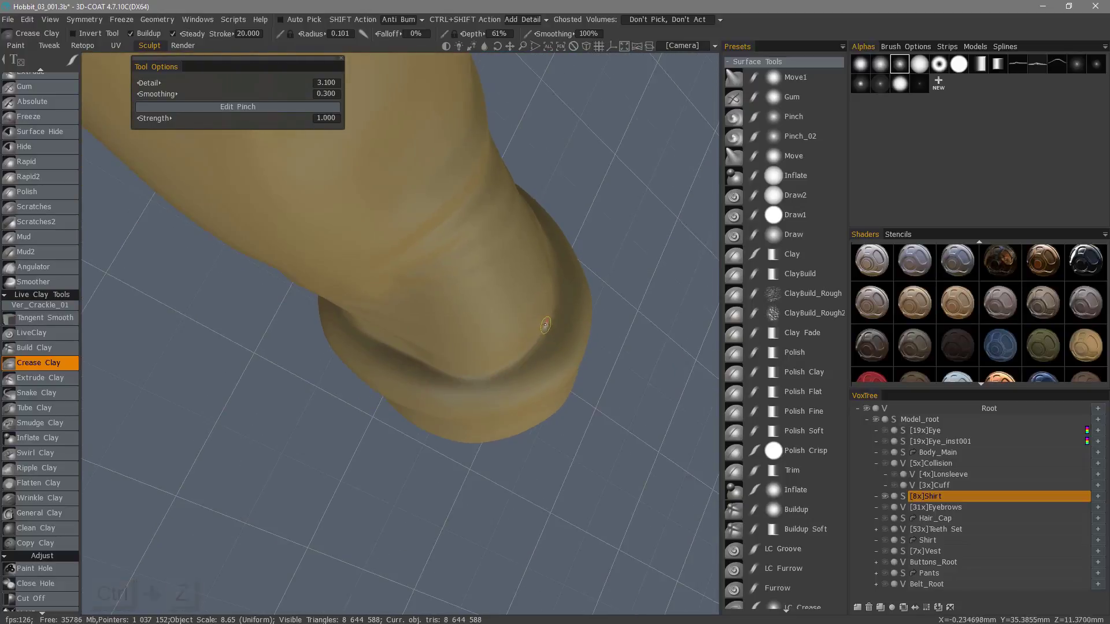
Step: Switch to the Pinch tool in freehand stroke mode with radius 0.149 and pinch along the seam between sleeve and cuff
{"action": "scroll", "coordinate": [37, 311], "scroll_direction": "up", "scroll_amount": 5}
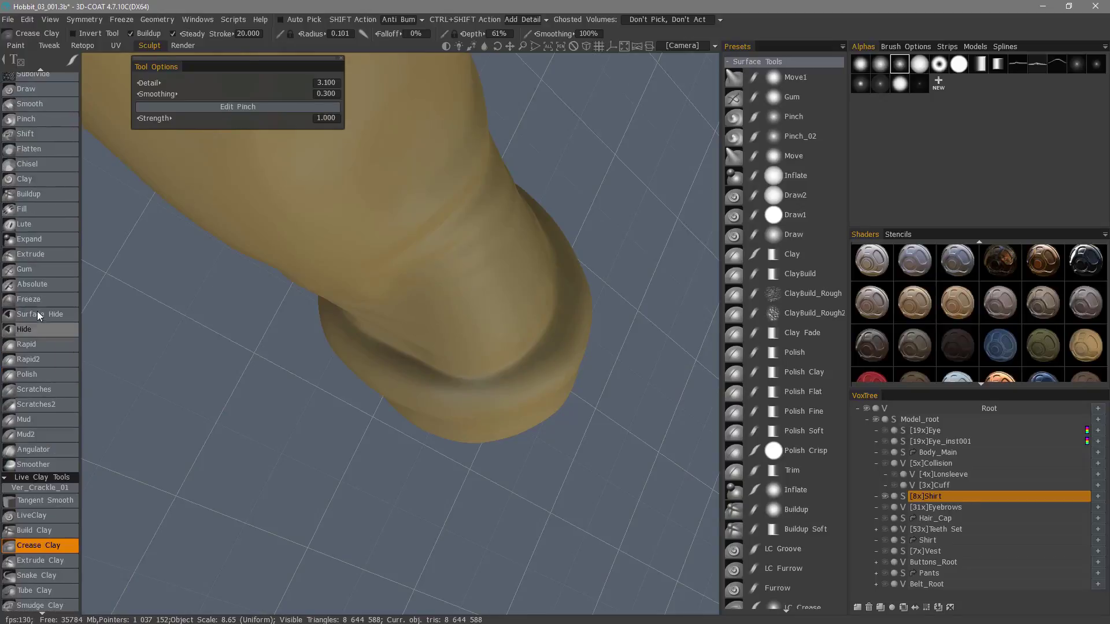
{"action": "left_click", "coordinate": [36, 133]}
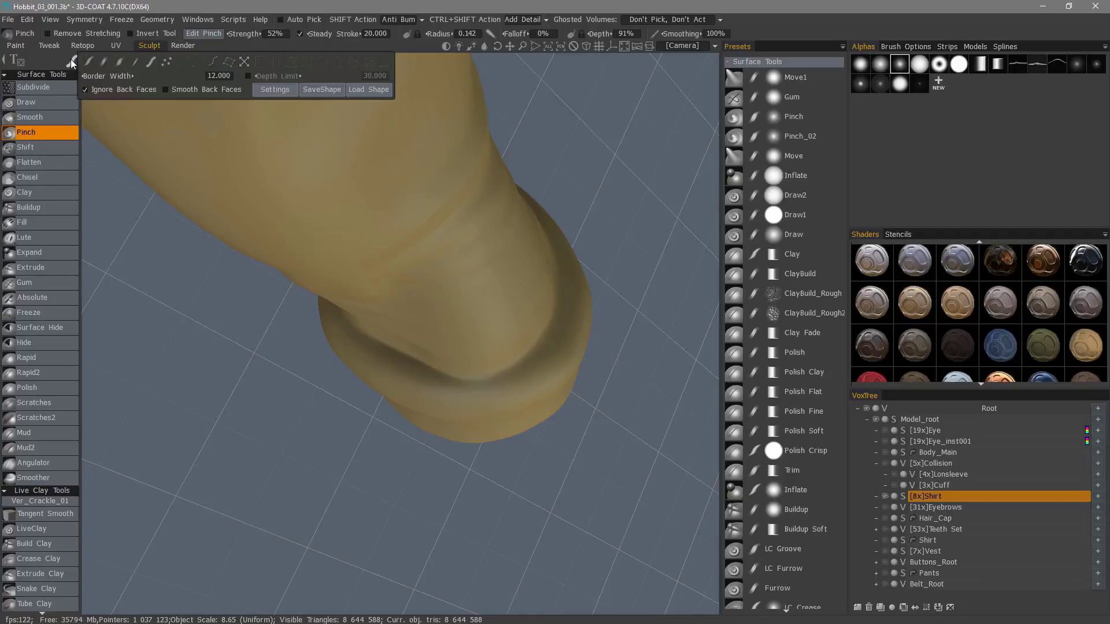
{"action": "left_click", "coordinate": [90, 62]}
{"action": "mouse_move", "coordinate": [399, 364]}
{"action": "left_mouse_down", "text": "alt"}
{"action": "mouse_move", "coordinate": [240, 76]}
{"action": "mouse_move", "coordinate": [314, 89]}
{"action": "mouse_move", "coordinate": [252, 45]}
{"action": "left_mouse_up", "text": "alt"}
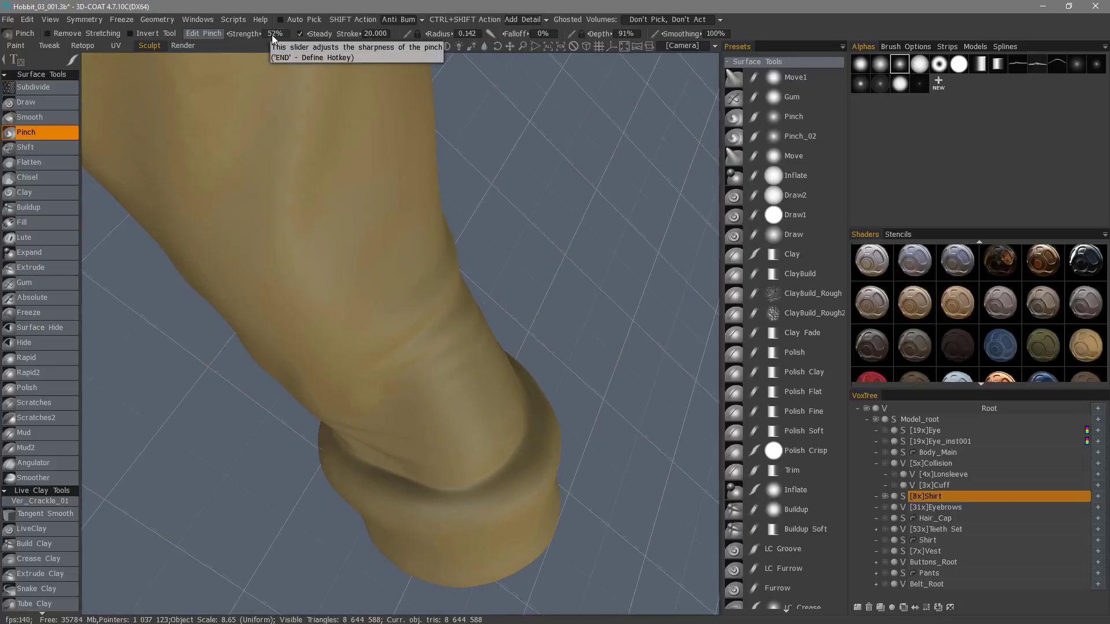
{"action": "left_click_drag", "start_coordinate": [295, 95], "coordinate": [365, 327], "text": "alt"}
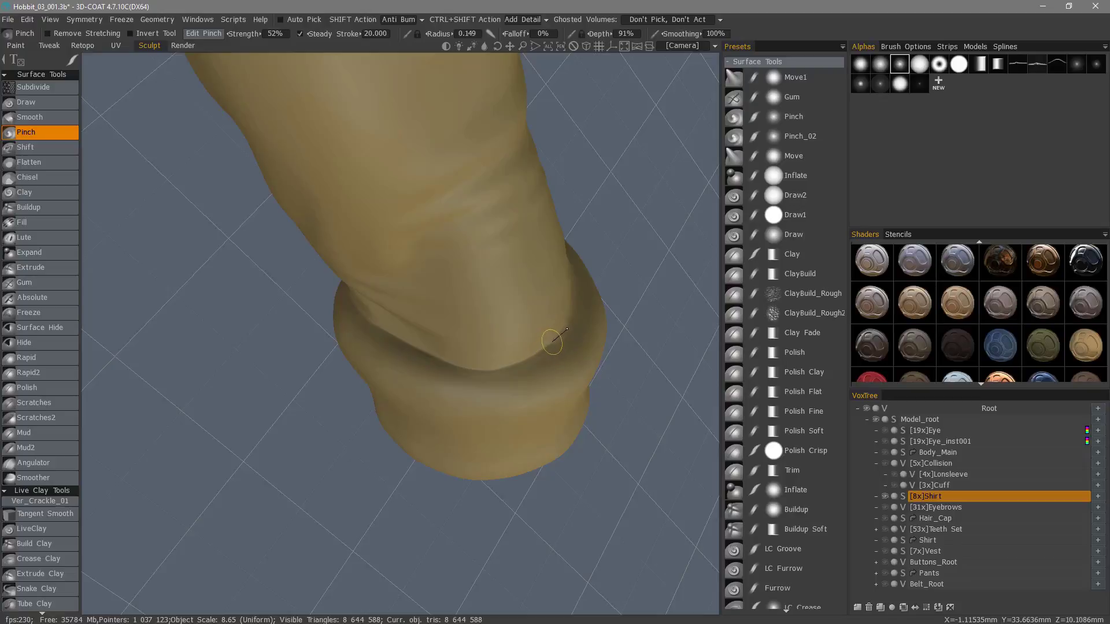
{"action": "left_click_drag", "start_coordinate": [567, 329], "coordinate": [569, 327]}
{"action": "scroll", "coordinate": [437, 406], "scroll_direction": "up", "scroll_amount": 3}
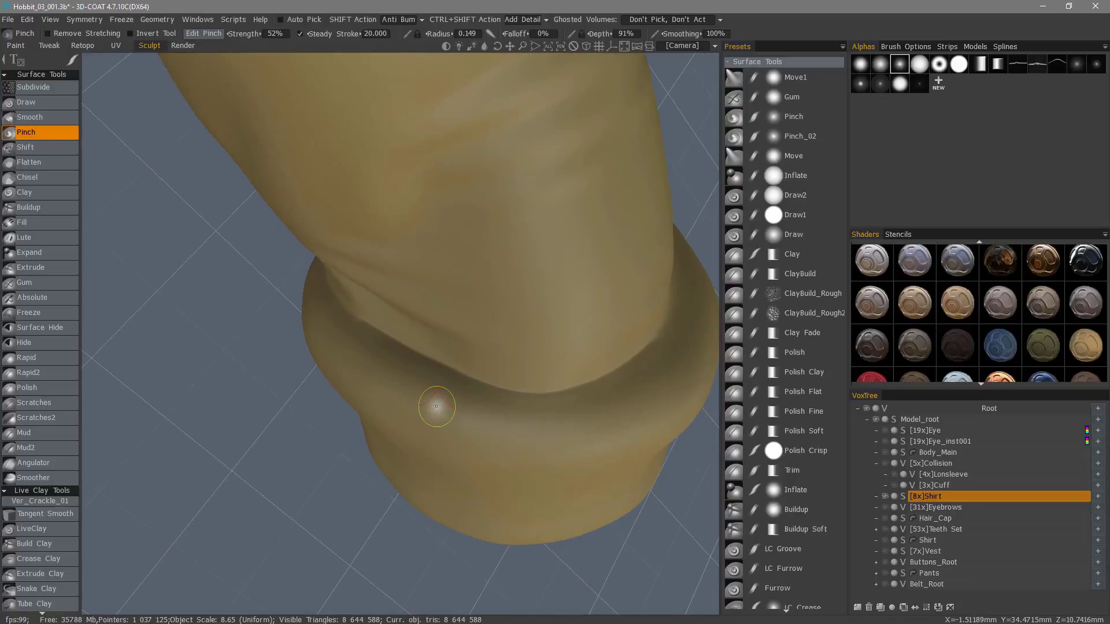
Step: Inspect the pinched cuff seam with the wireframe shown and undo the last Pinch stroke
{"action": "key", "text": "w"}
{"action": "left_click_drag", "start_coordinate": [436, 406], "coordinate": [514, 307], "text": "alt"}
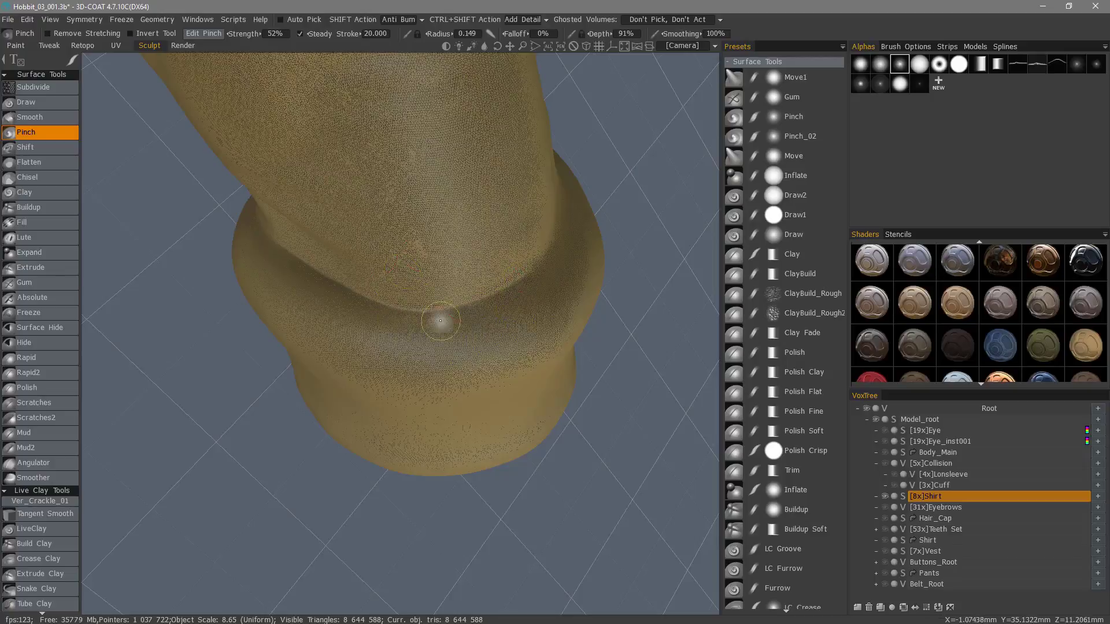
{"action": "scroll", "coordinate": [441, 320], "scroll_direction": "down", "scroll_amount": 4}
{"action": "left_click_drag", "start_coordinate": [408, 272], "coordinate": [478, 280], "text": "alt"}
{"action": "scroll", "coordinate": [506, 339], "scroll_direction": "up", "scroll_amount": 2}
{"action": "left_click_drag", "start_coordinate": [505, 340], "coordinate": [277, 358], "text": "alt"}
{"action": "key", "text": "ctrl+z"}
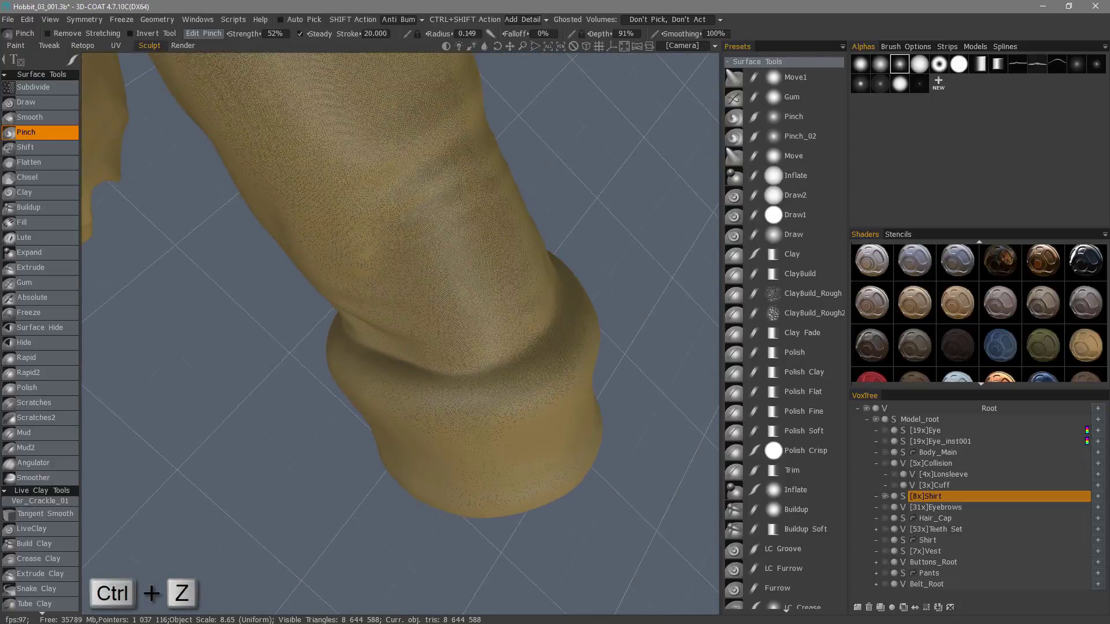
Step: Set the Pinch tool's Steady Stroke to 31.000, try a stroke along the sleeve-cuff seam and undo it
{"action": "left_click_drag", "start_coordinate": [152, 215], "coordinate": [177, 254], "text": "alt"}
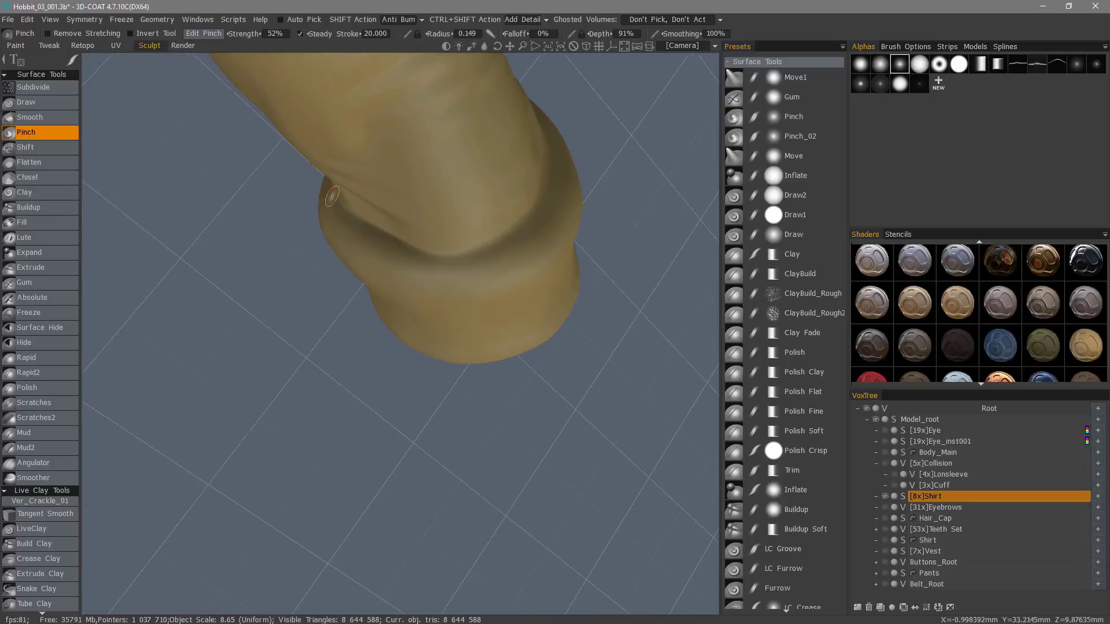
{"action": "left_click_drag", "start_coordinate": [319, 34], "coordinate": [348, 34]}
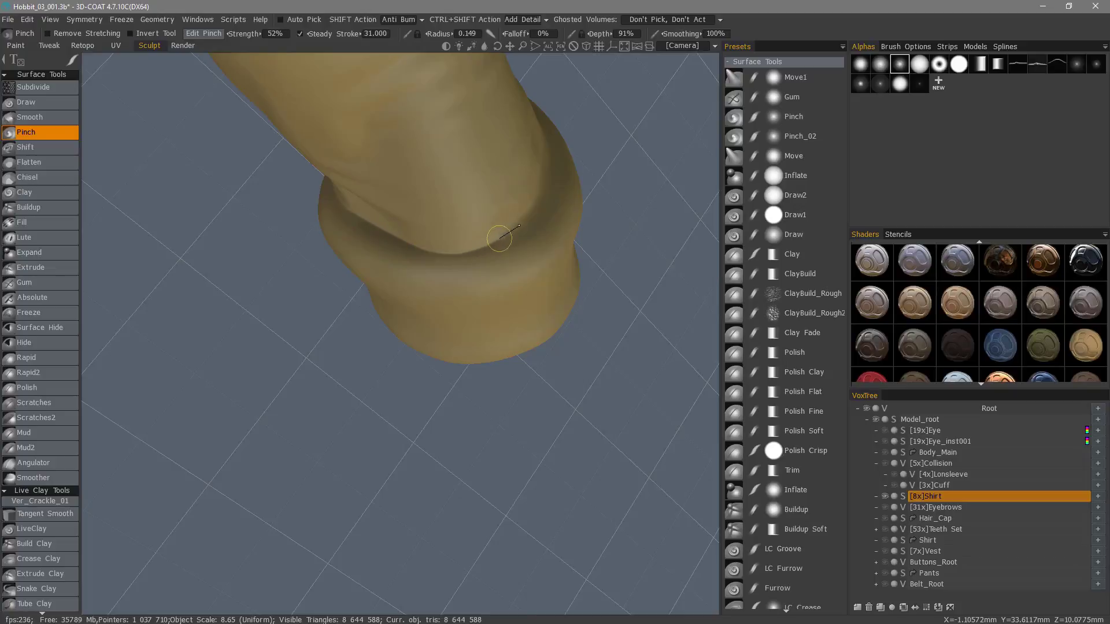
{"action": "mouse_move", "coordinate": [530, 215]}
{"action": "left_mouse_down", "text": "alt"}
{"action": "mouse_move", "coordinate": [483, 279]}
{"action": "mouse_move", "coordinate": [255, 346]}
{"action": "mouse_move", "coordinate": [371, 237]}
{"action": "mouse_move", "coordinate": [332, 247]}
{"action": "mouse_move", "coordinate": [307, 224]}
{"action": "left_mouse_up", "text": "alt"}
{"action": "key", "text": "ctrl+z"}
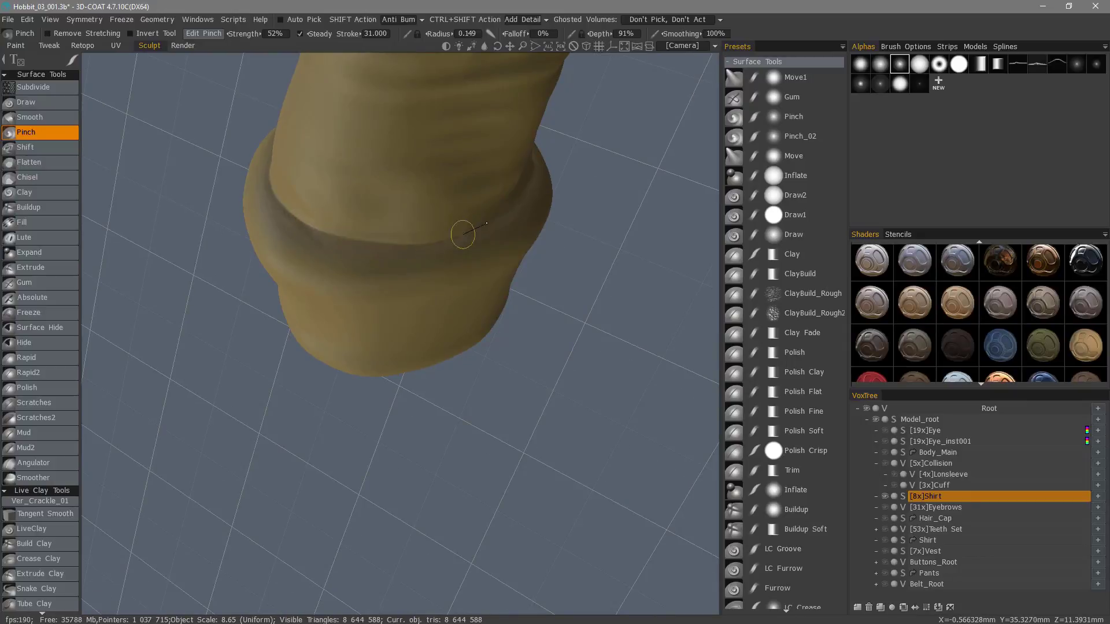
Step: Pinch along the sleeve-cuff seam from the outer side around to the shaded side of the cuff
{"action": "left_click_drag", "start_coordinate": [508, 206], "coordinate": [512, 201]}
{"action": "mouse_move", "coordinate": [455, 256]}
{"action": "left_mouse_down", "text": "alt"}
{"action": "mouse_move", "coordinate": [292, 262]}
{"action": "mouse_move", "coordinate": [307, 267]}
{"action": "mouse_move", "coordinate": [253, 241]}
{"action": "left_mouse_up", "text": "alt"}
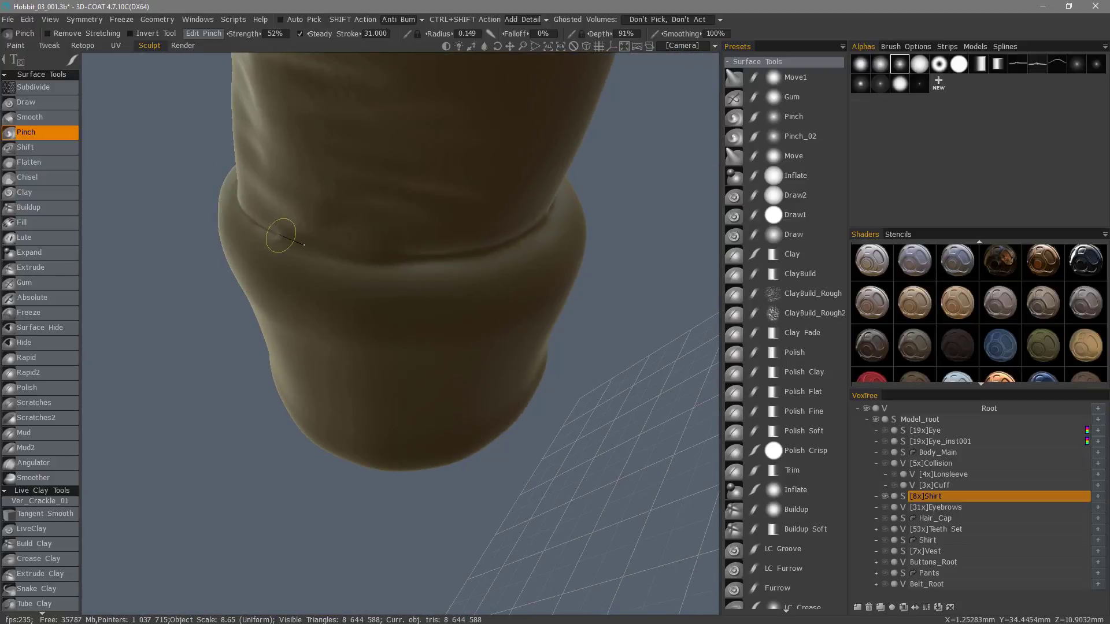
{"action": "left_click_drag", "start_coordinate": [528, 236], "coordinate": [532, 234]}
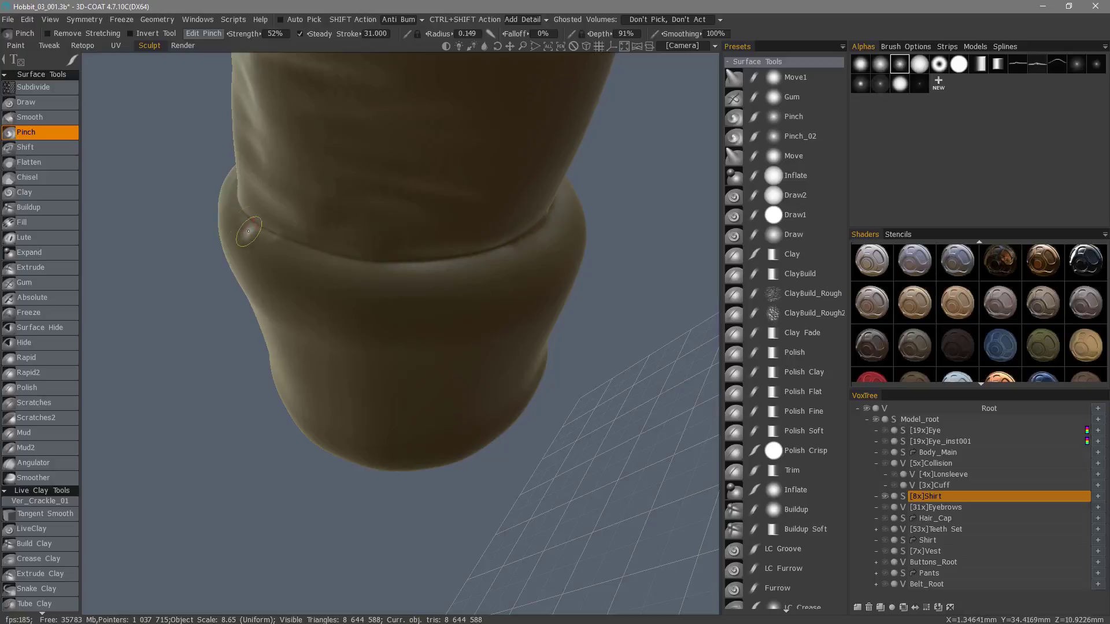
{"action": "left_click_drag", "start_coordinate": [241, 208], "coordinate": [264, 226]}
{"action": "left_click_drag", "start_coordinate": [320, 246], "coordinate": [324, 249]}
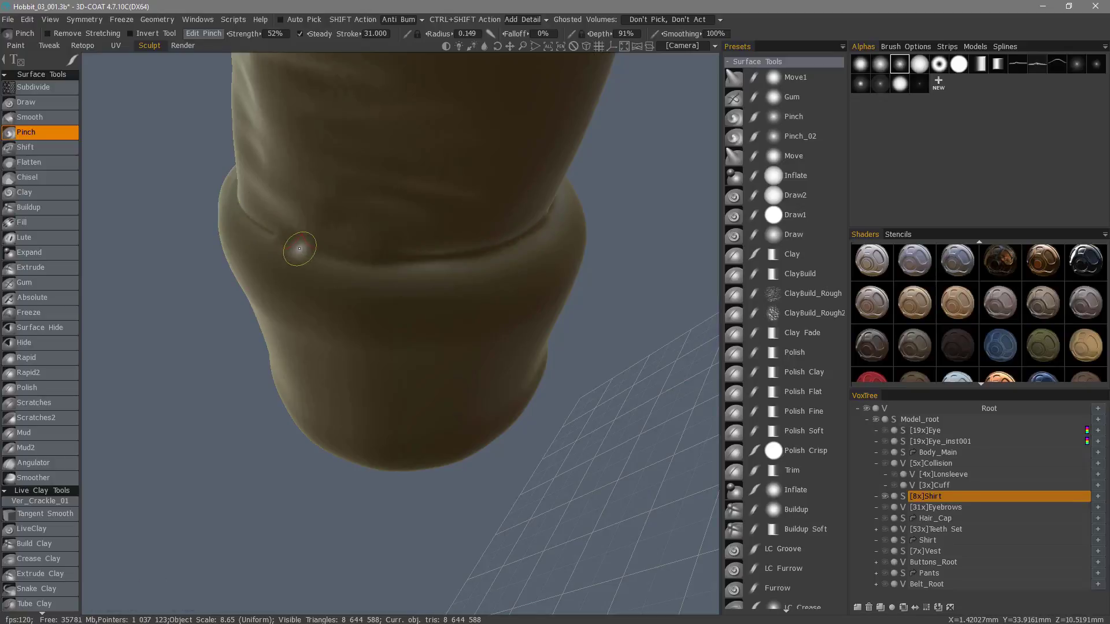
Step: Raise the Pinch depth to 169% and pinch a tight crease around the seam between the sleeve and cuff
{"action": "right_click_drag", "start_coordinate": [298, 251], "coordinate": [301, 246]}
{"action": "scroll", "coordinate": [301, 238], "scroll_direction": "up", "scroll_amount": 2}
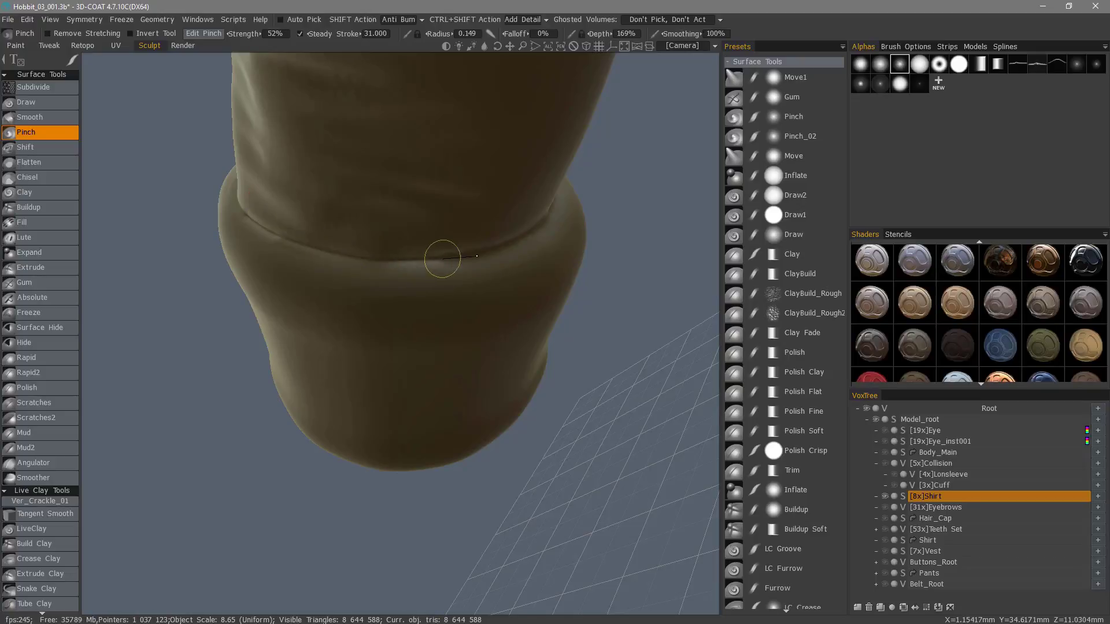
{"action": "mouse_move", "coordinate": [529, 237]}
{"action": "left_mouse_down"}
{"action": "mouse_move", "coordinate": [545, 224]}
{"action": "mouse_move", "coordinate": [213, 239]}
{"action": "mouse_move", "coordinate": [283, 260]}
{"action": "mouse_move", "coordinate": [273, 280]}
{"action": "mouse_move", "coordinate": [324, 294]}
{"action": "left_mouse_up"}
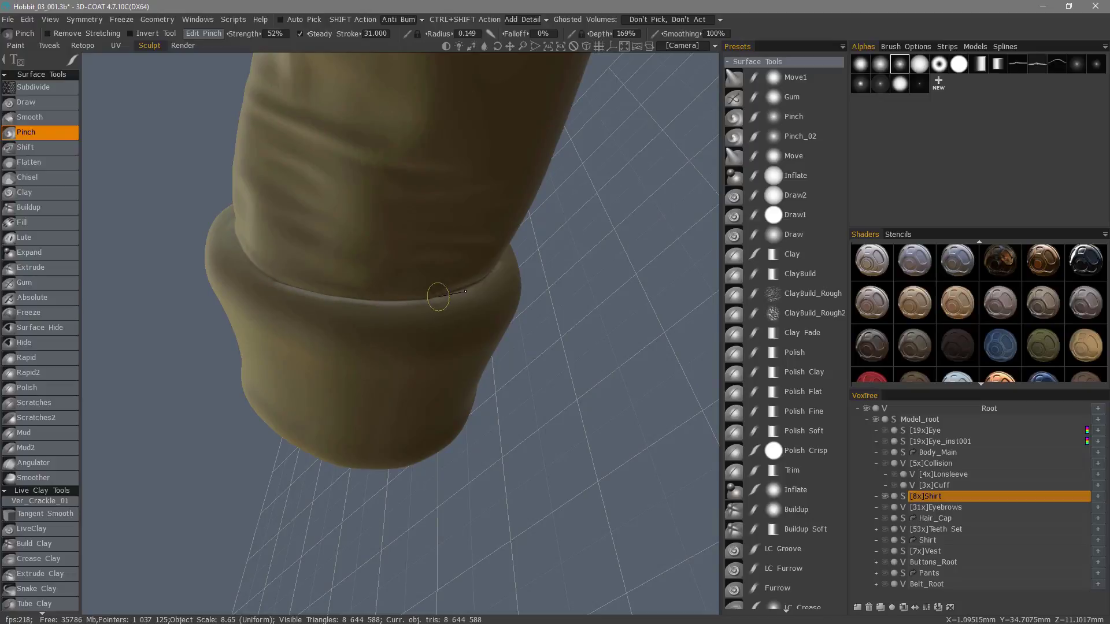
{"action": "left_click_drag", "start_coordinate": [465, 291], "coordinate": [493, 278]}
{"action": "mouse_move", "coordinate": [493, 279]}
{"action": "left_mouse_down", "text": "alt"}
{"action": "mouse_move", "coordinate": [310, 292]}
{"action": "mouse_move", "coordinate": [440, 287]}
{"action": "mouse_move", "coordinate": [504, 239]}
{"action": "mouse_move", "coordinate": [466, 163]}
{"action": "mouse_move", "coordinate": [389, 181]}
{"action": "left_mouse_up", "text": "alt"}
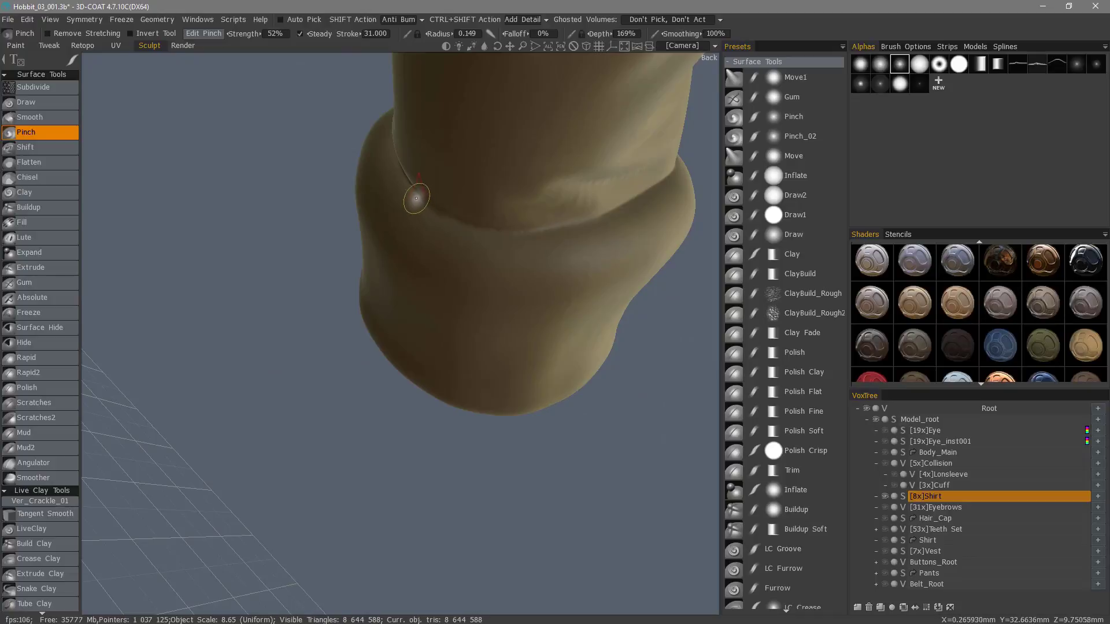
{"action": "middle_click_drag", "start_coordinate": [416, 198], "coordinate": [416, 274], "text": "alt"}
{"action": "left_click_drag", "start_coordinate": [417, 274], "coordinate": [435, 284]}
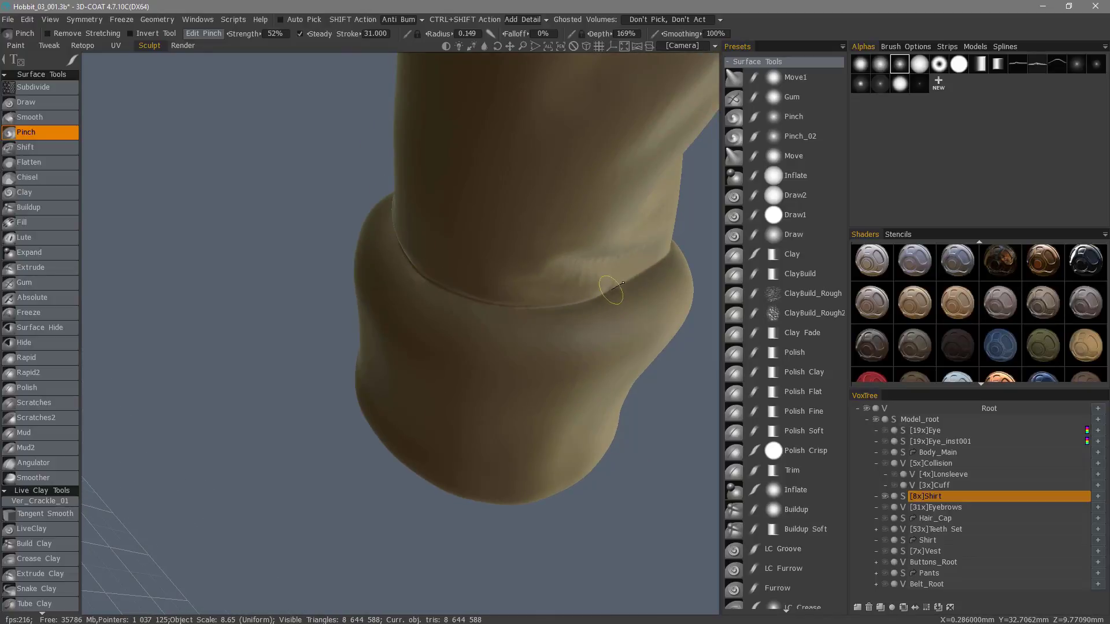
Step: Examine the seam between sleeve and cuff on the shirt's opposite arm
{"action": "scroll", "coordinate": [587, 262], "scroll_direction": "down", "scroll_amount": 10}
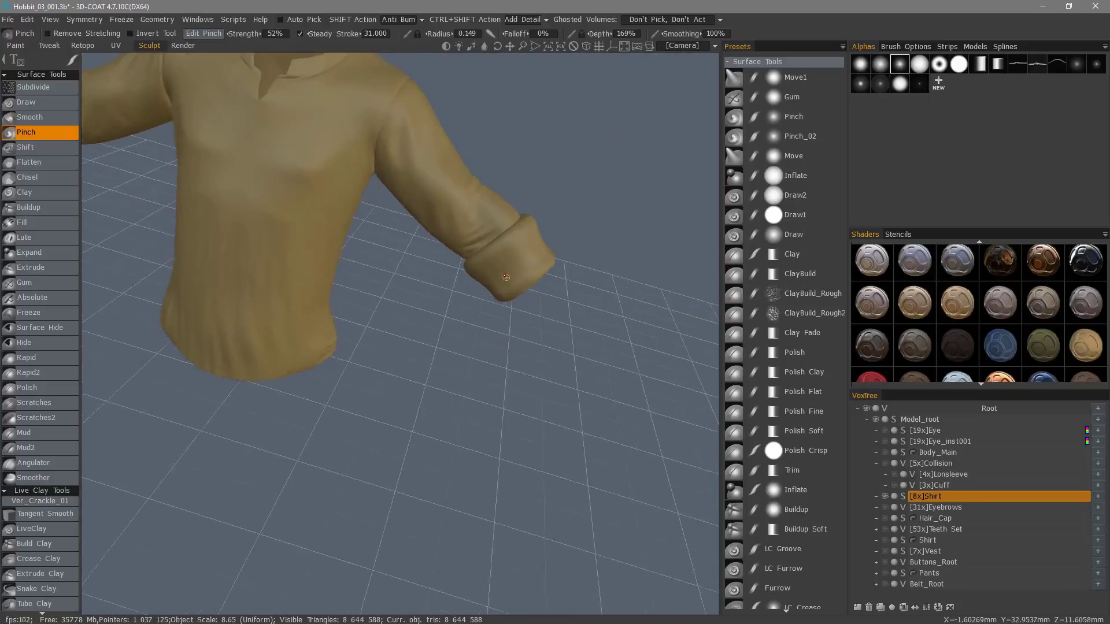
{"action": "left_click_drag", "start_coordinate": [512, 324], "coordinate": [553, 339]}
{"action": "middle_click_drag", "start_coordinate": [231, 254], "coordinate": [370, 289], "text": "alt"}
{"action": "scroll", "coordinate": [370, 289], "scroll_direction": "up", "scroll_amount": 8}
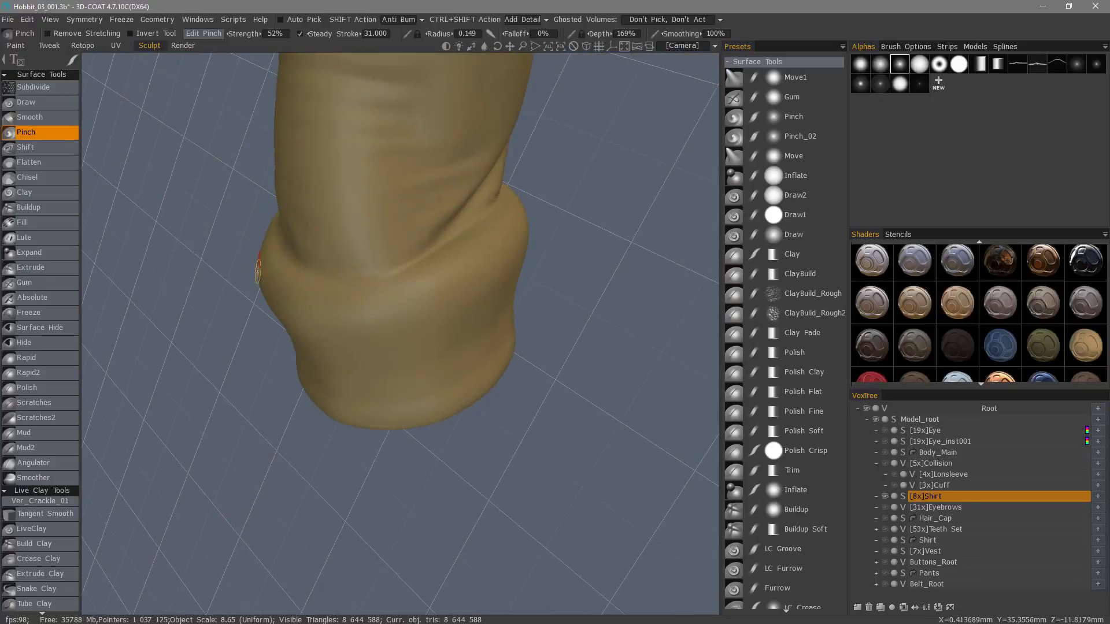